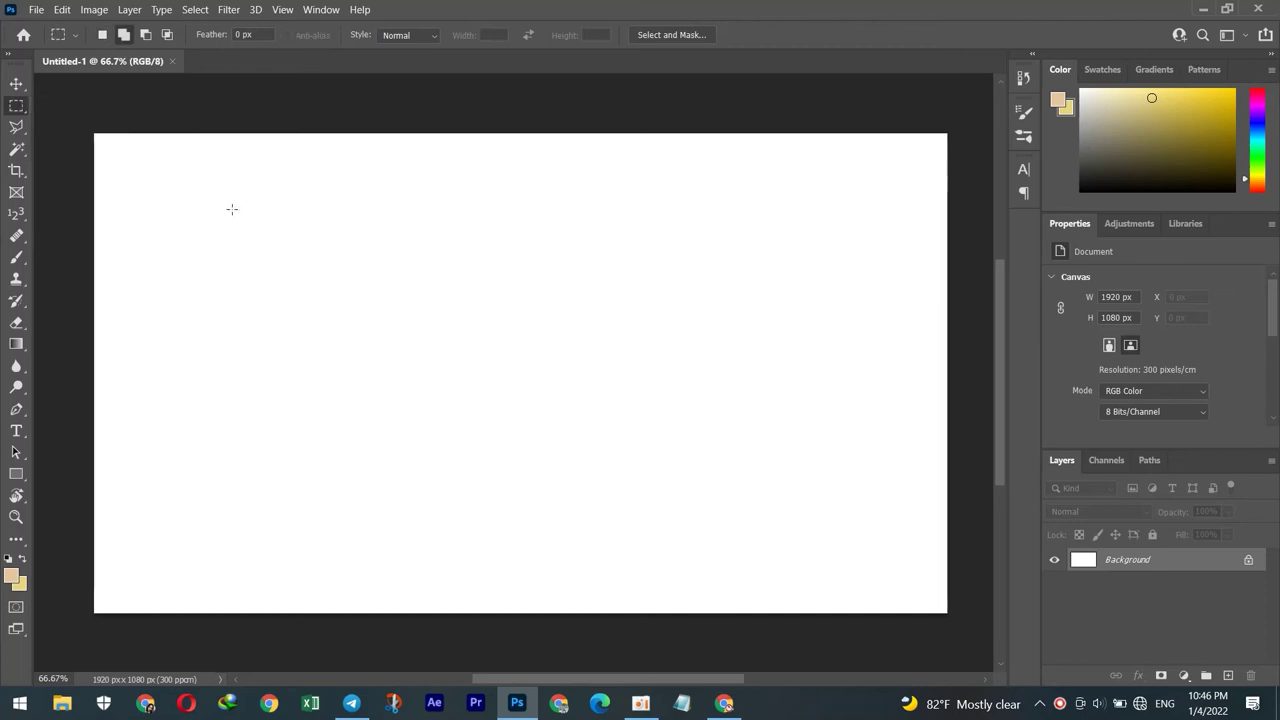
Draw a large rectangular selection across the canvas middle and add a new layer
mouse_move(264, 194)
left_mouse_down()
mouse_move(809, 490)
mouse_move(827, 517)
left_mouse_up()
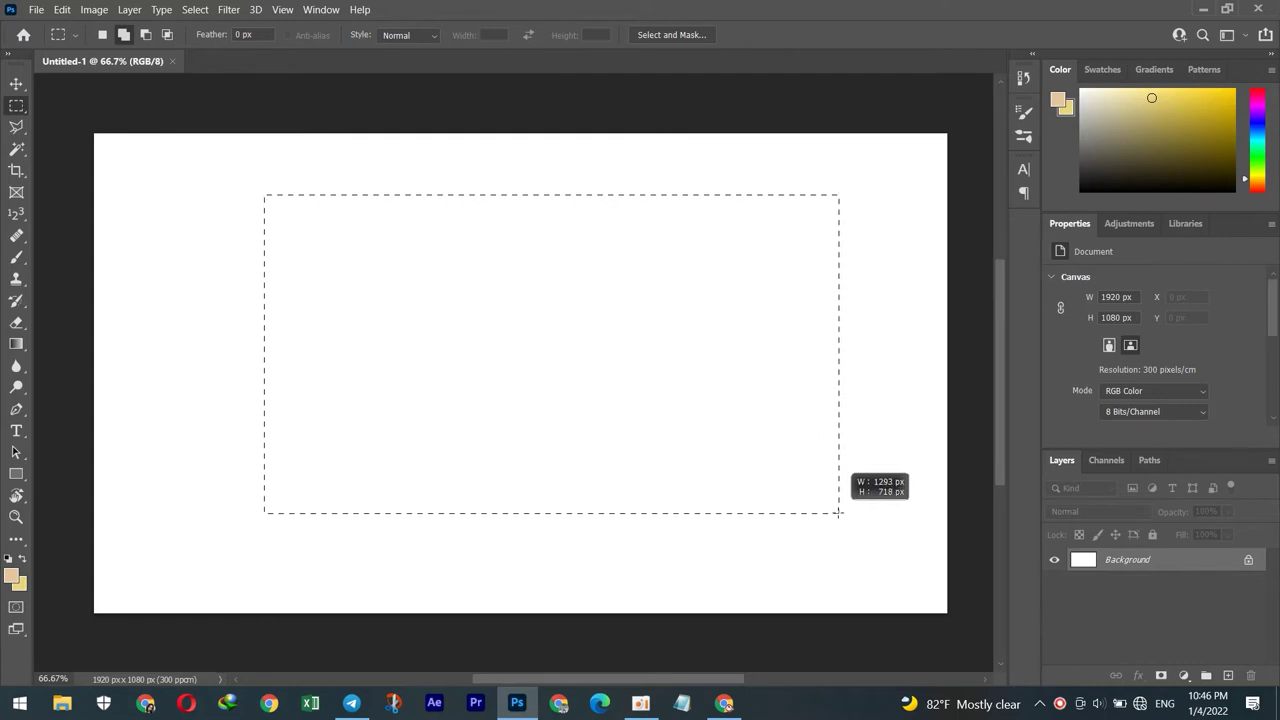
left_click_drag(827, 517, 844, 513)
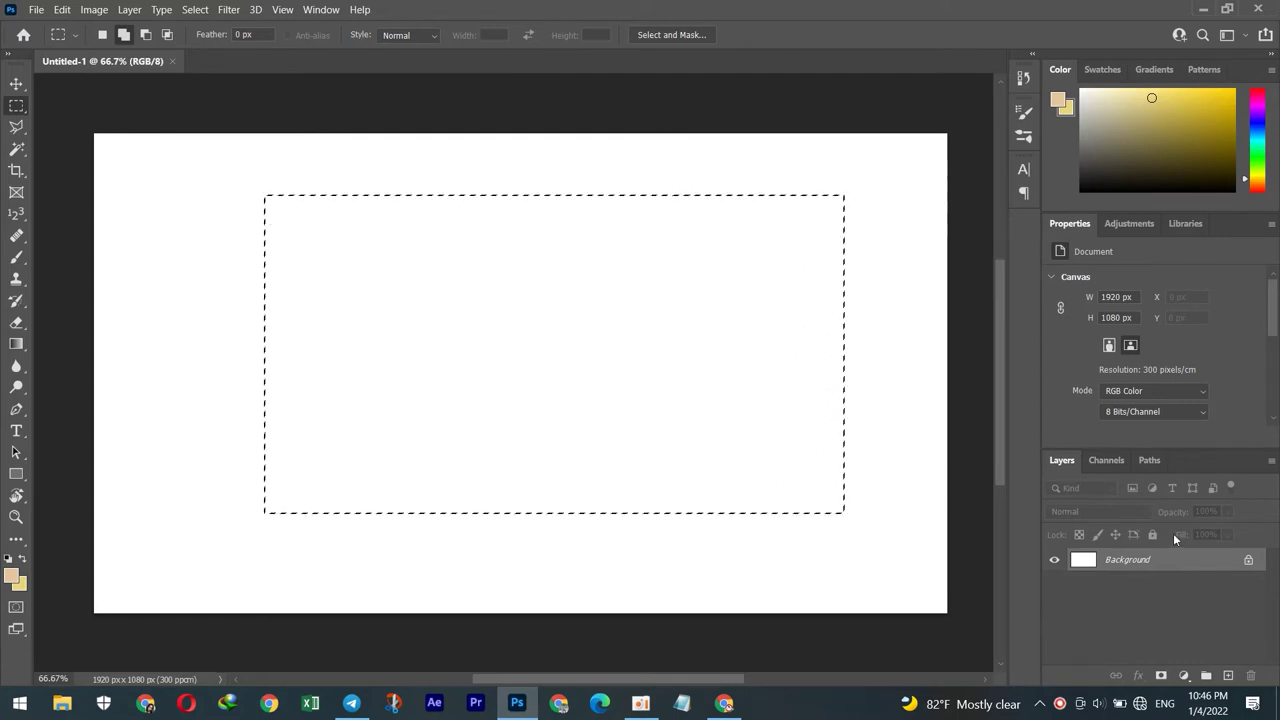
left_click(1228, 676)
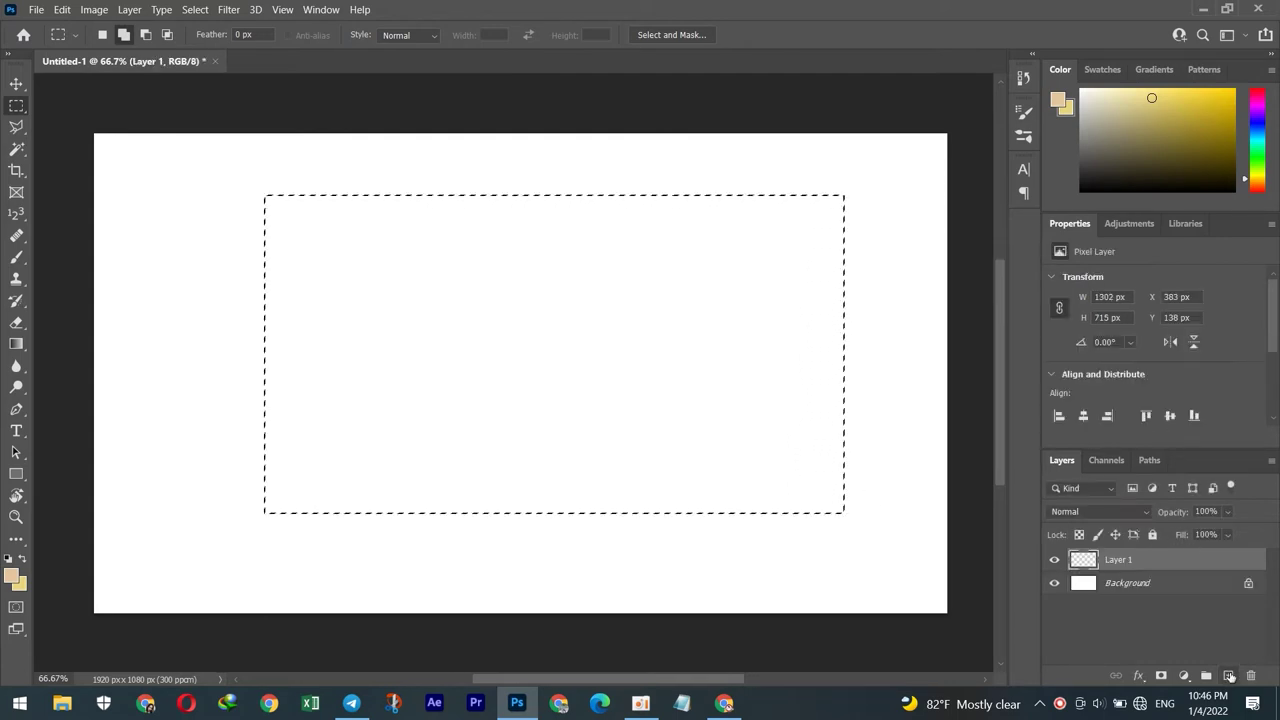
Set the background colour to pure black, fill the selection with it, then deselect
left_click(20, 582)
left_click(533, 399)
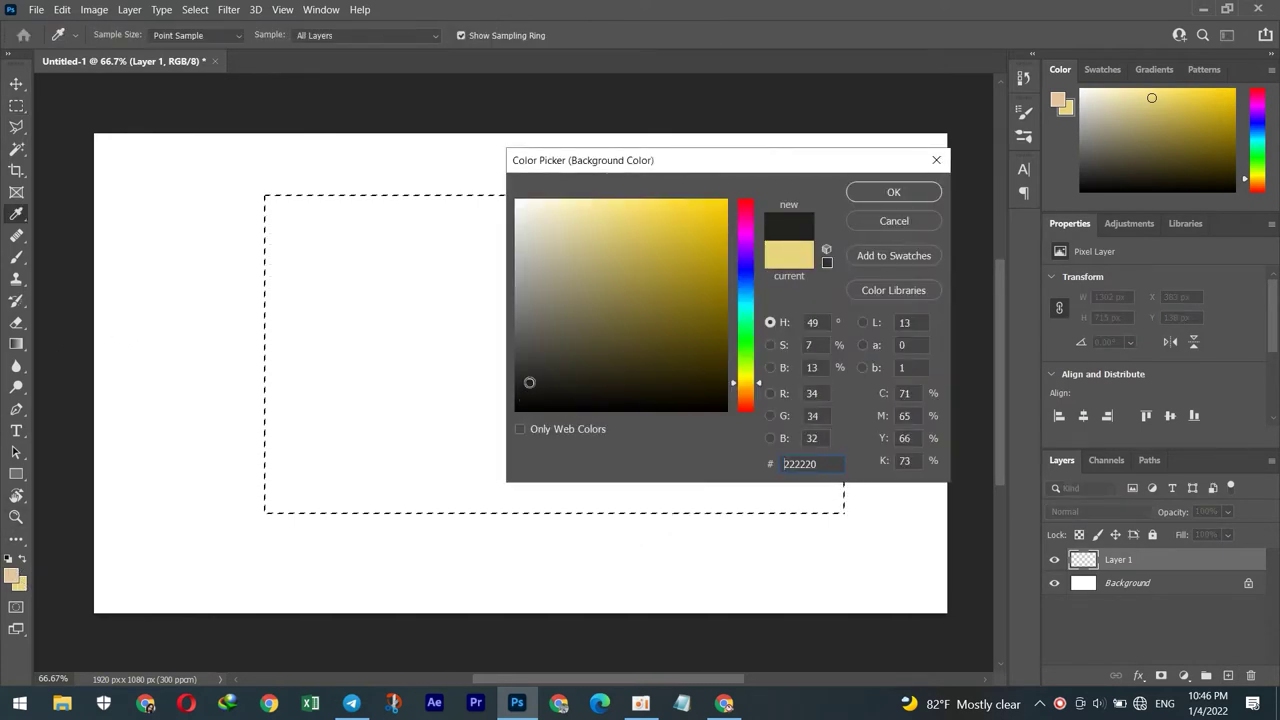
left_click(897, 192)
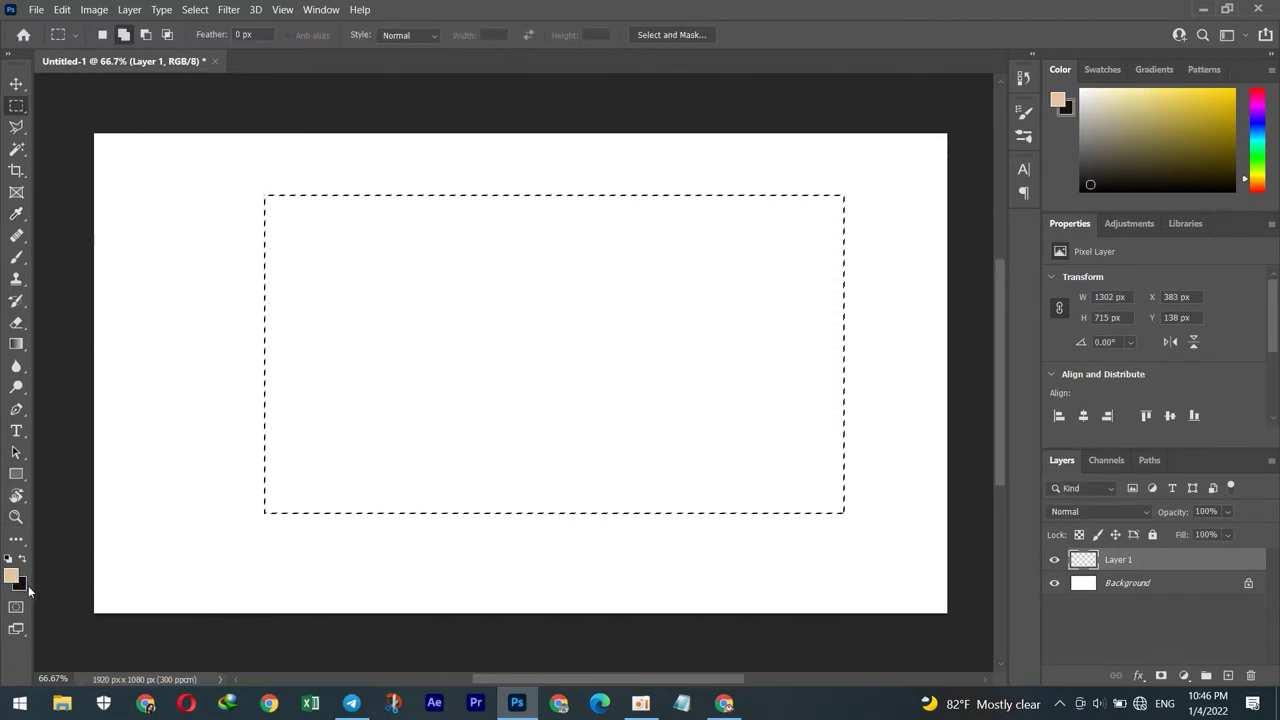
left_click(20, 584)
left_click(519, 361)
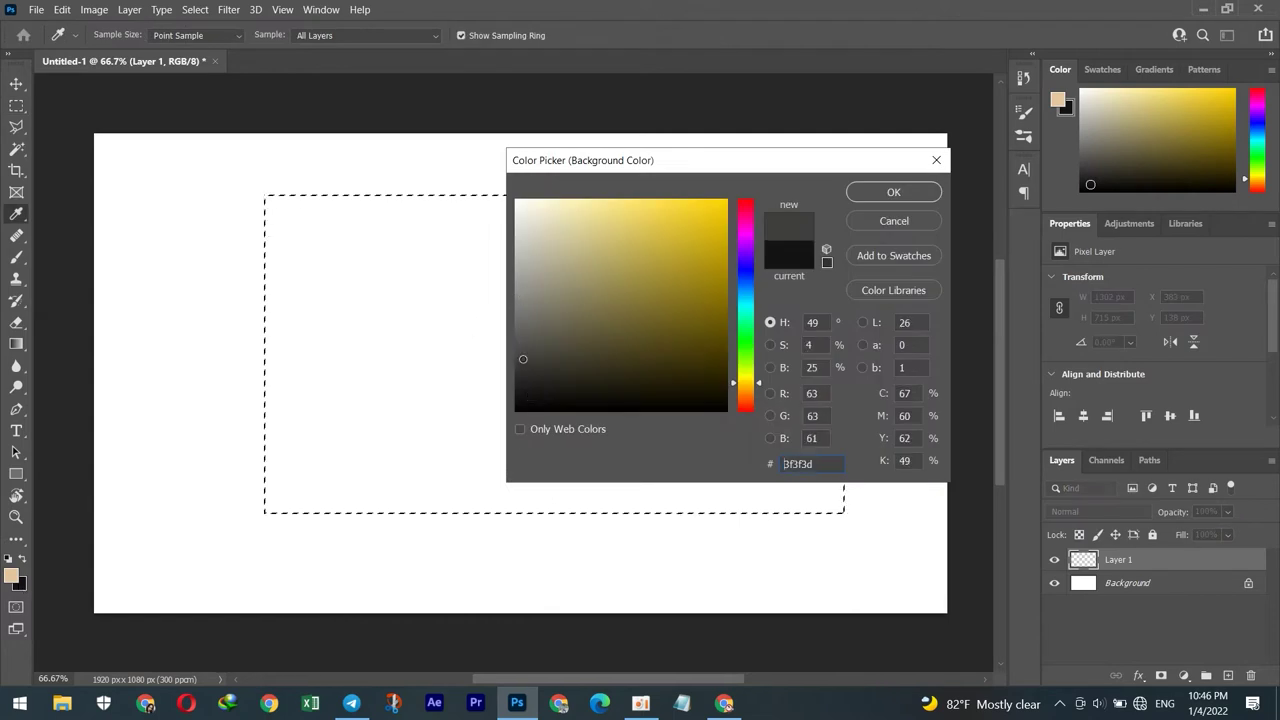
left_click(889, 190)
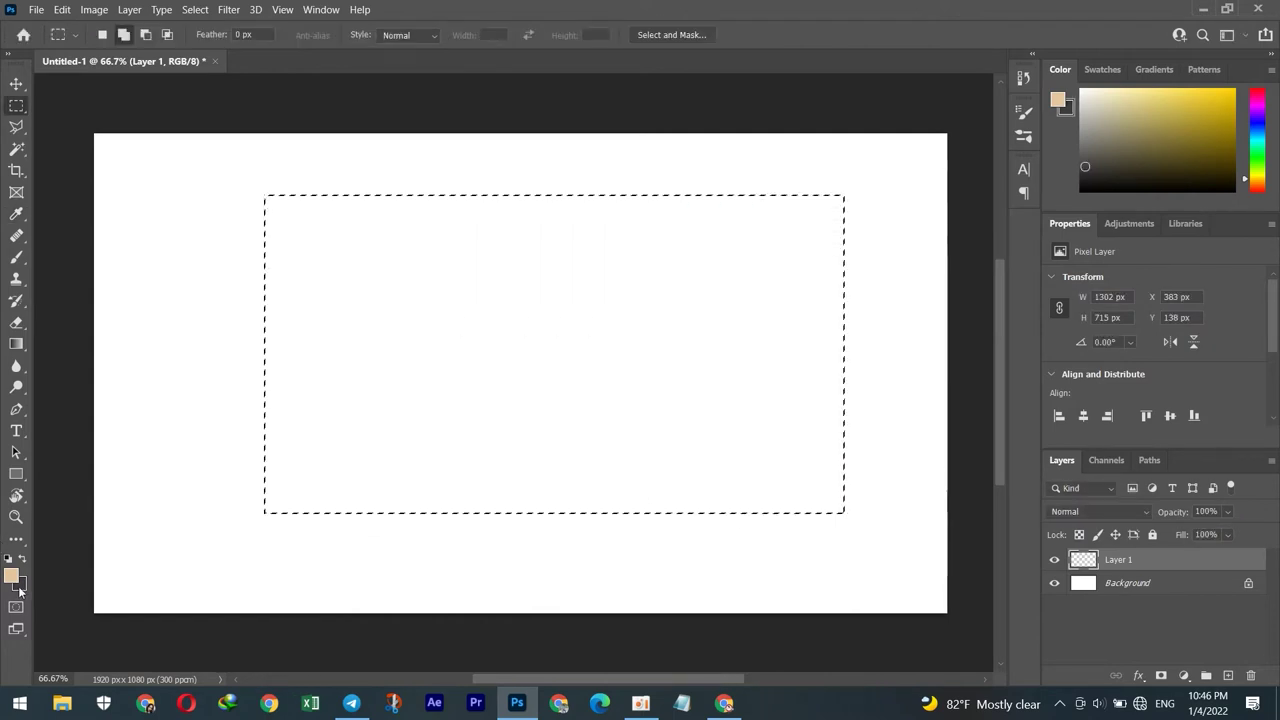
left_click(20, 584)
left_click(527, 405)
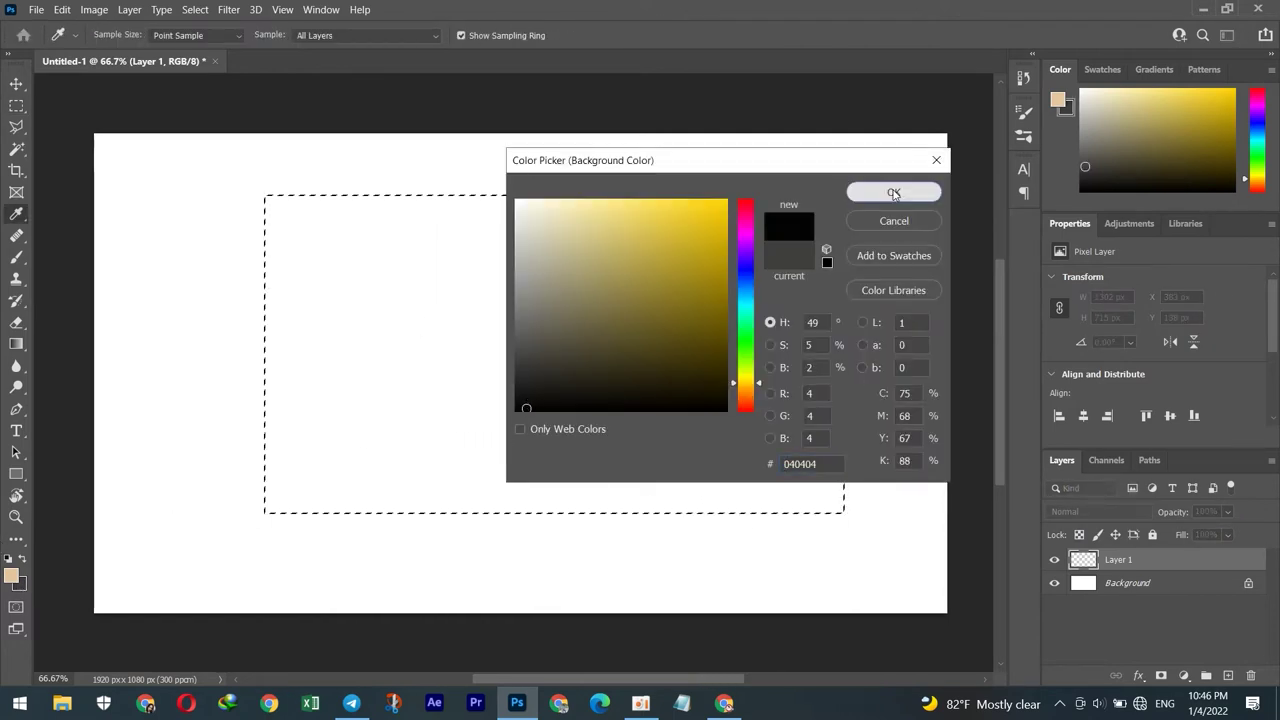
left_click(891, 191)
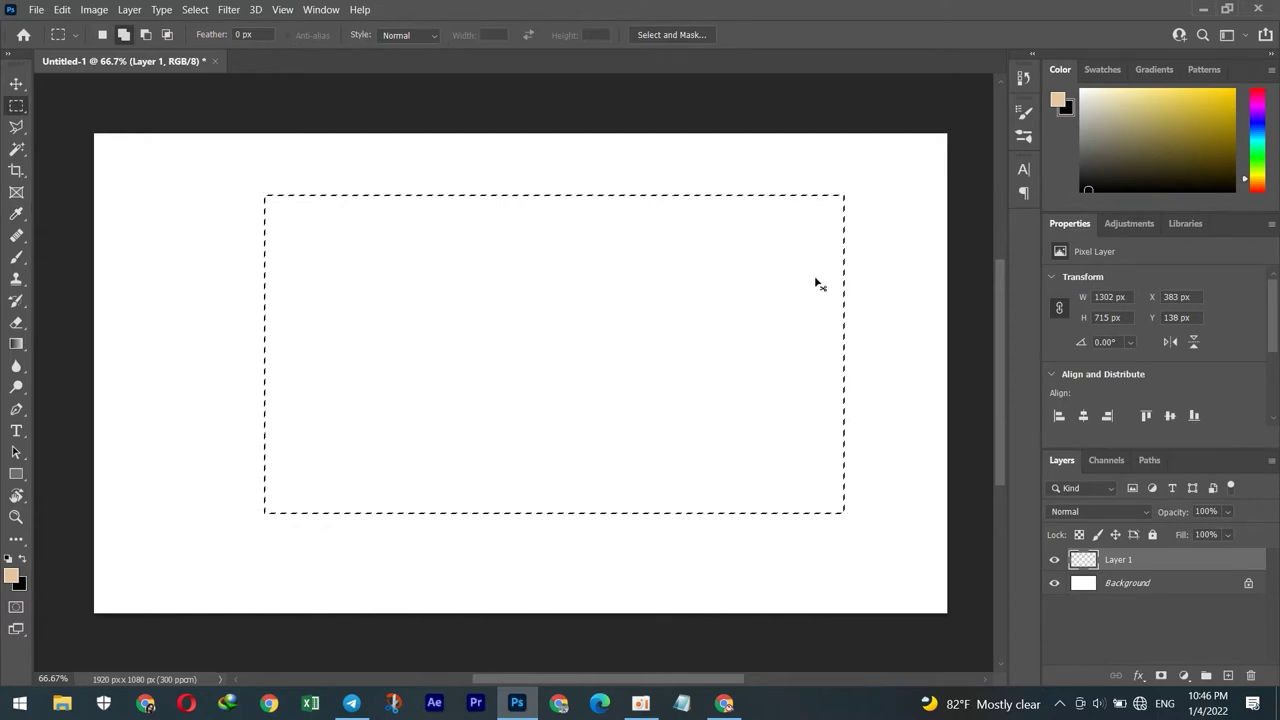
key("ctrl+BackSpace")
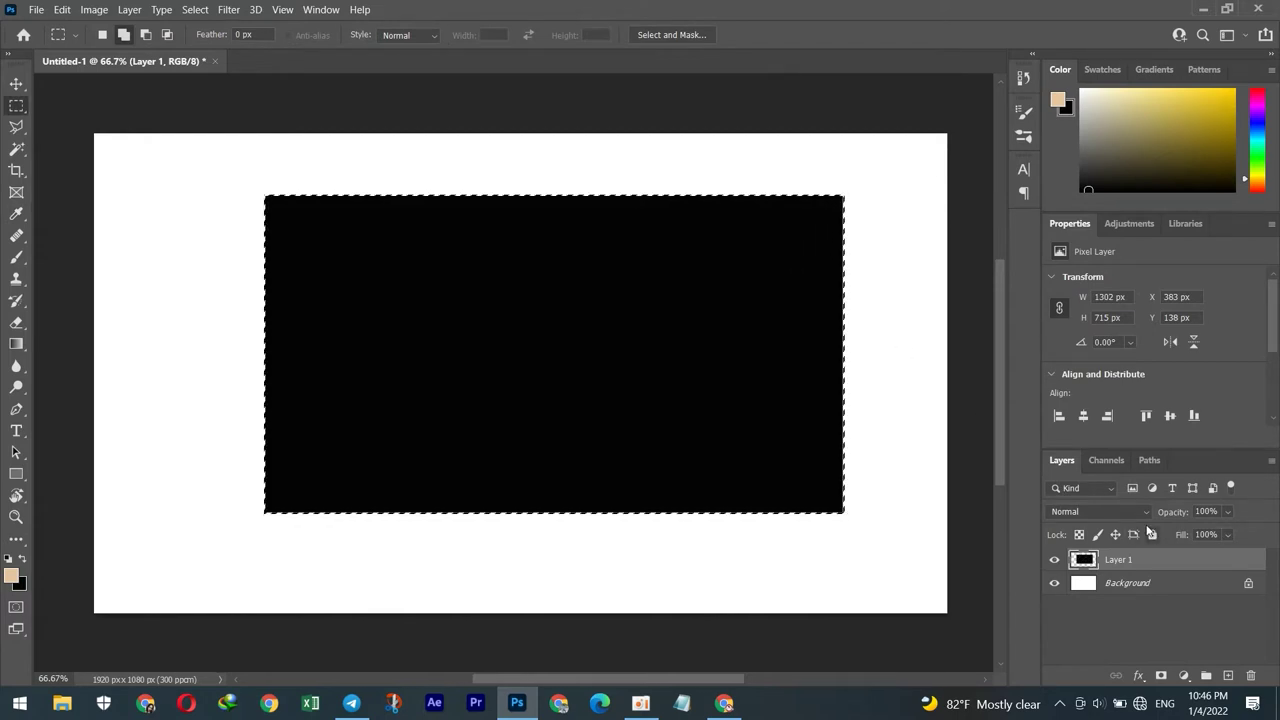
key("ctrl+d")
Duplicate Layer 1 and make Layer 1 copy the active layer
left_click(16, 84)
right_click(472, 336)
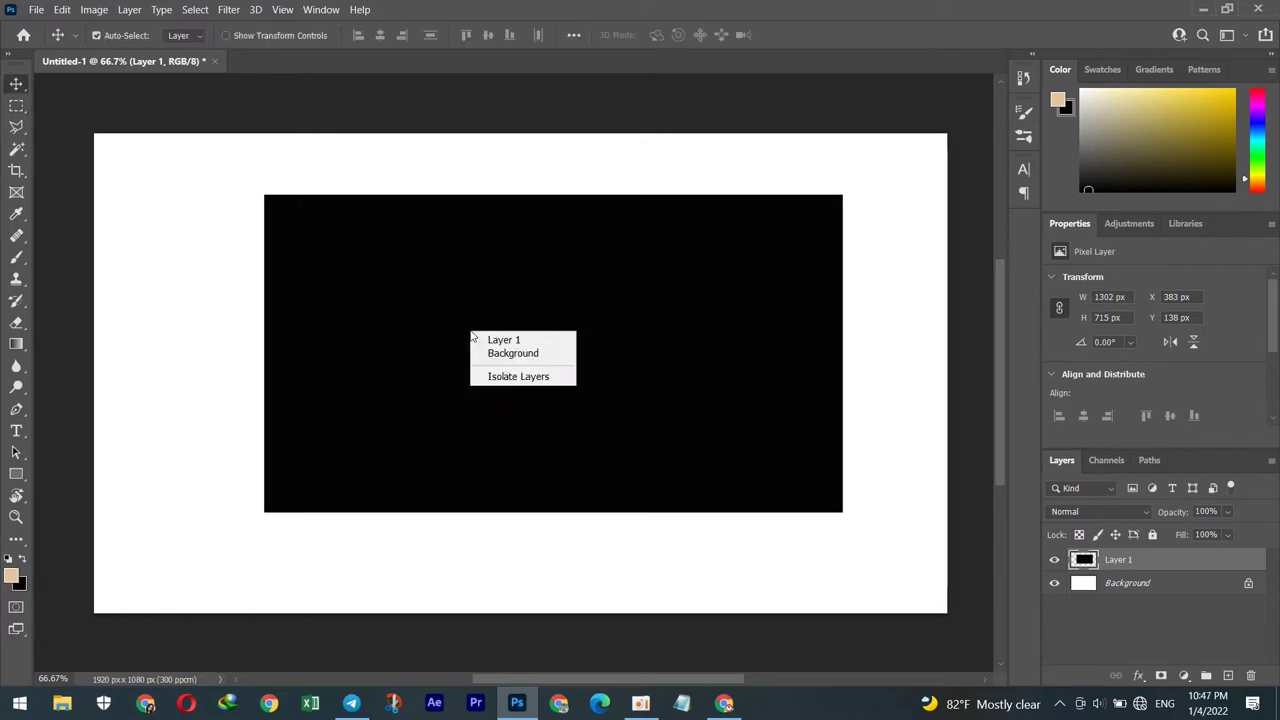
right_click(411, 250)
left_click(760, 306)
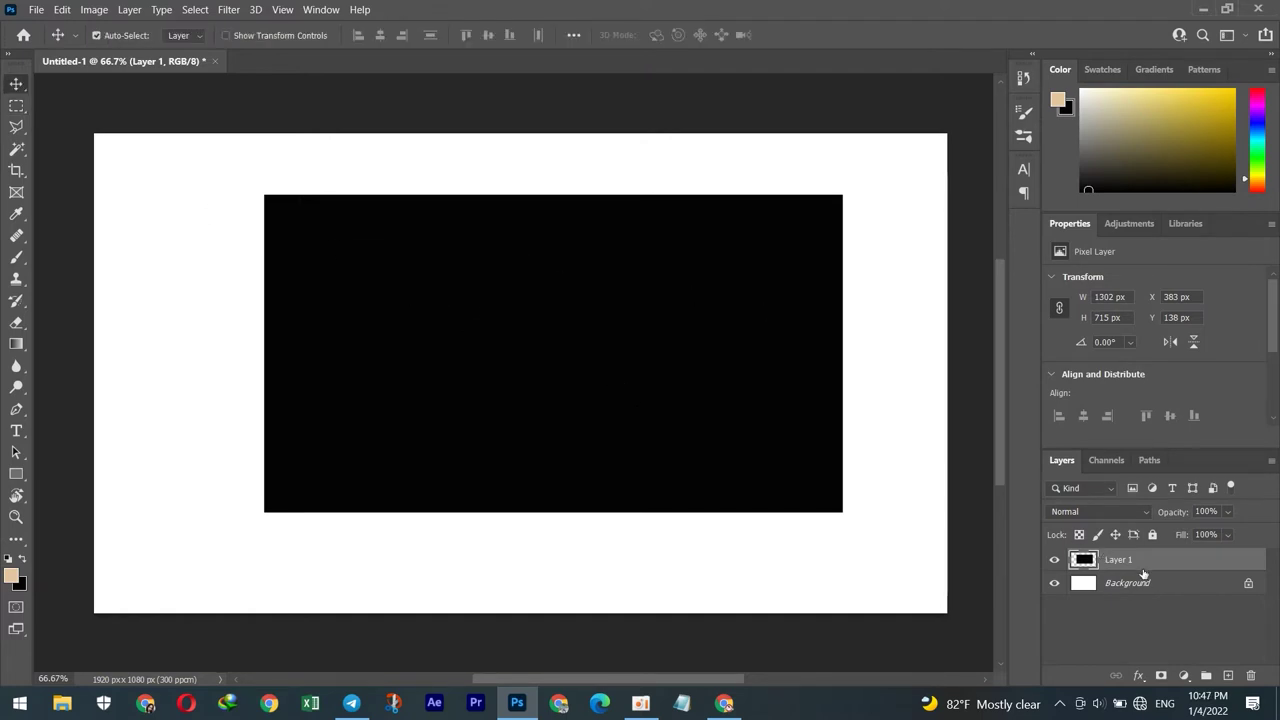
key("ctrl+j")
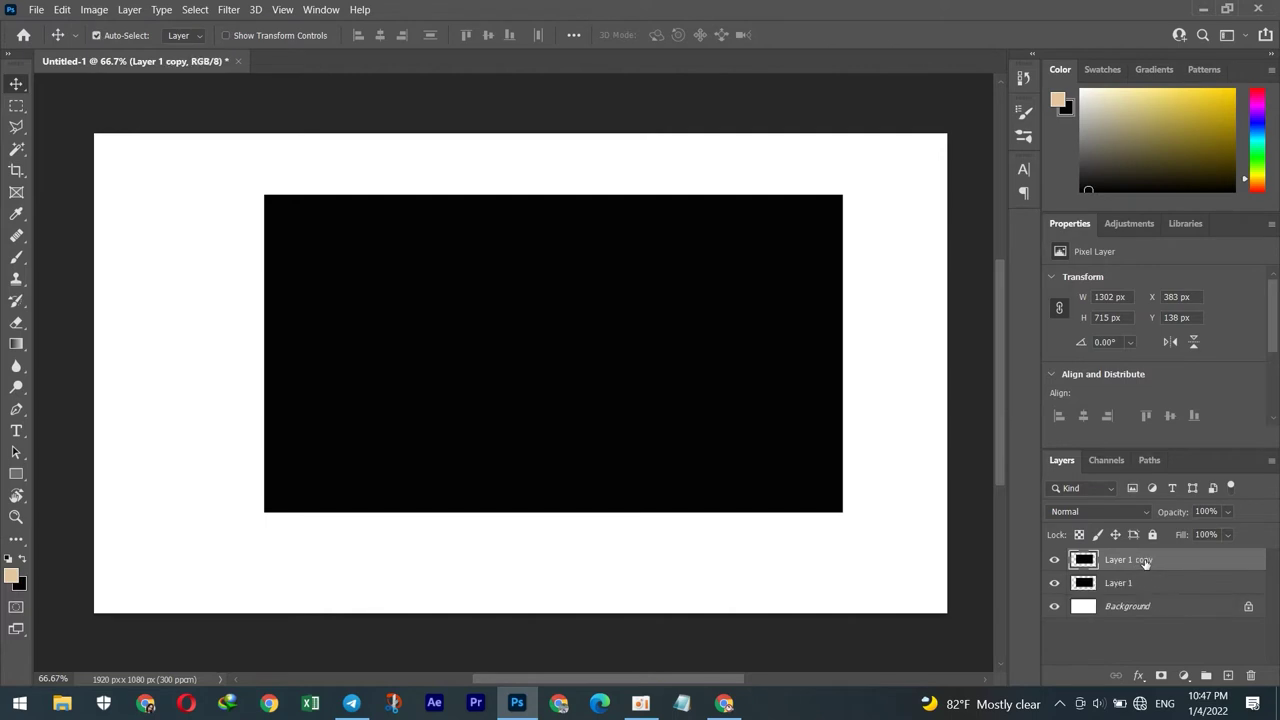
right_click(536, 378)
right_click(404, 320)
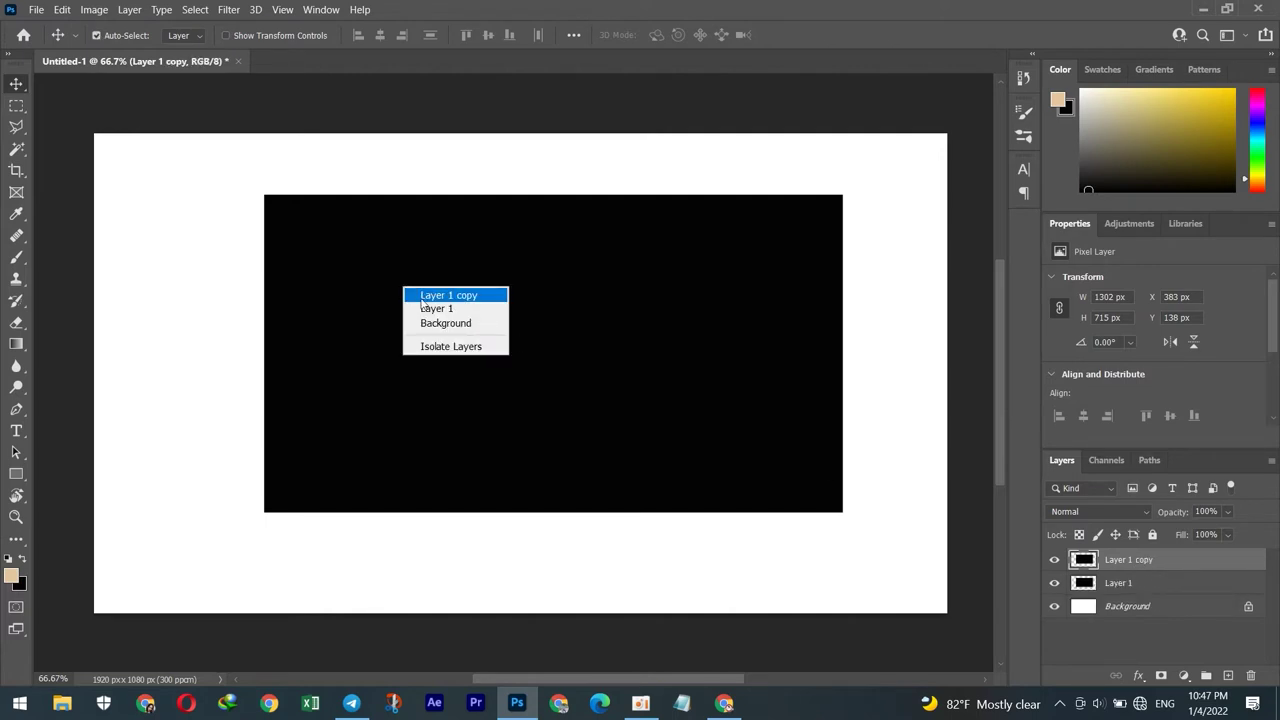
left_click(420, 300)
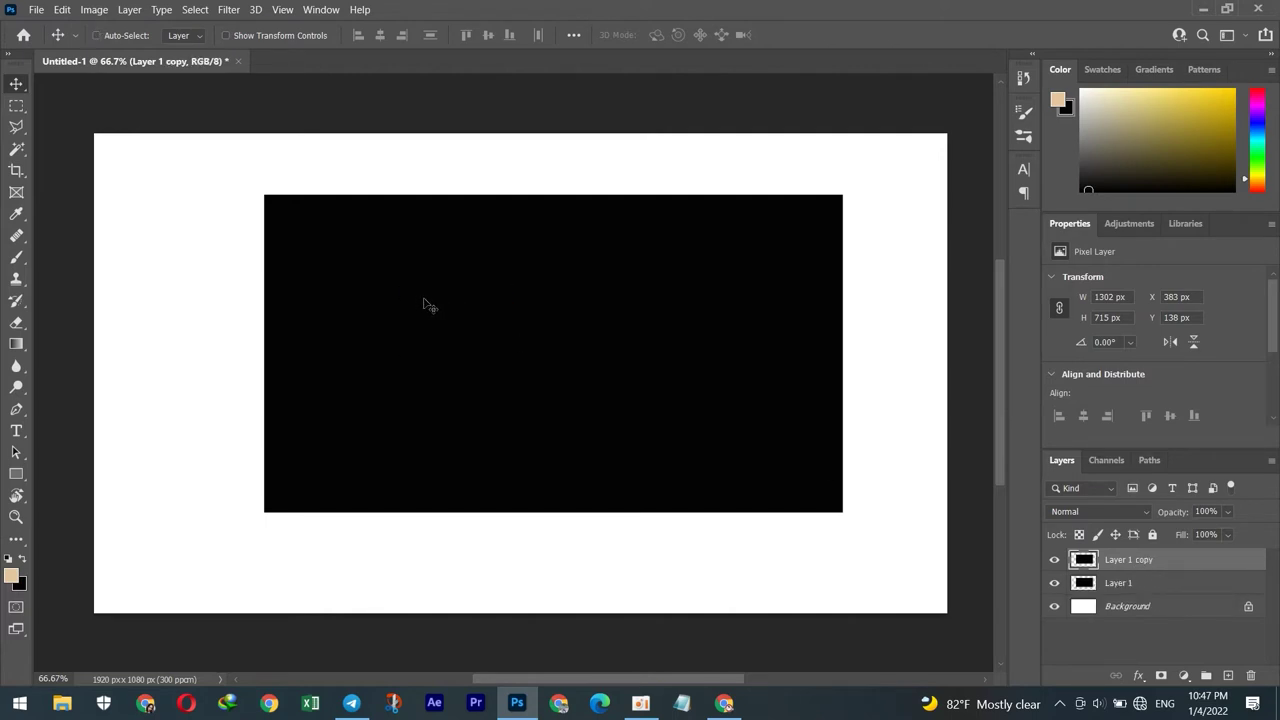
Distort Layer 1 copy's corners into a tilted 1276 × 742 px shape and hide Layer 1
key("ctrl+t")
right_click(426, 302)
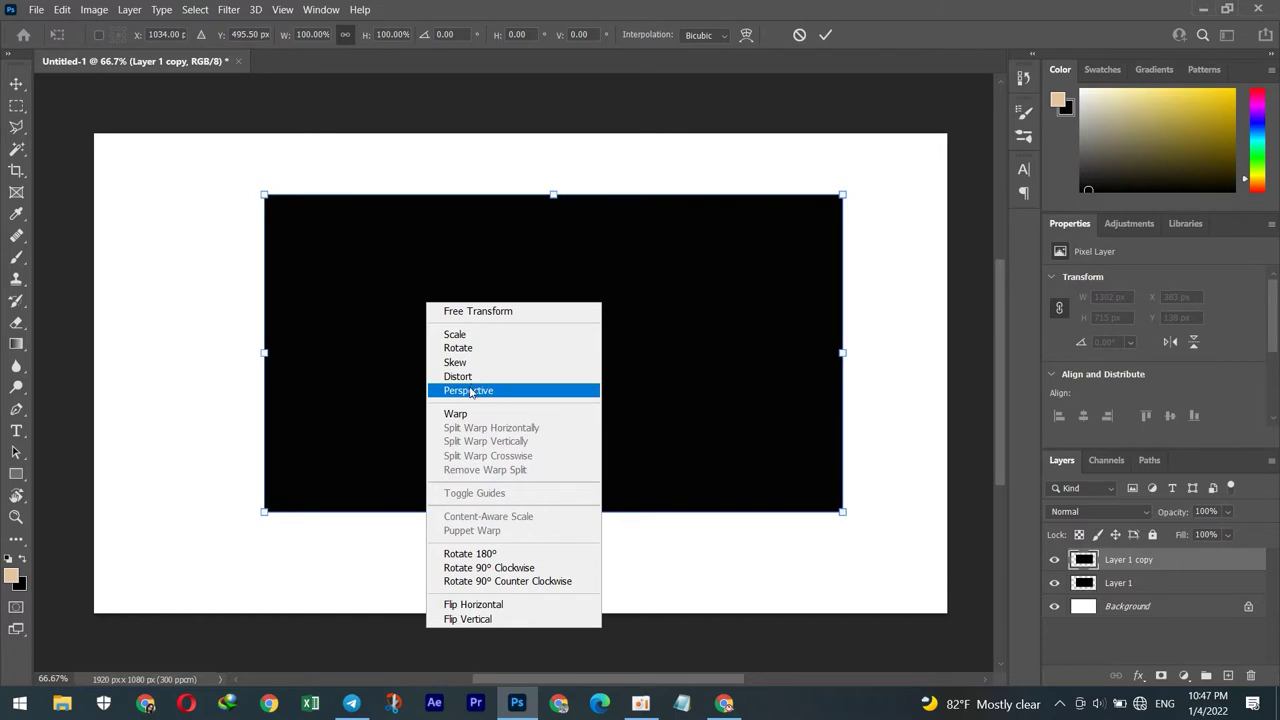
left_click(464, 378)
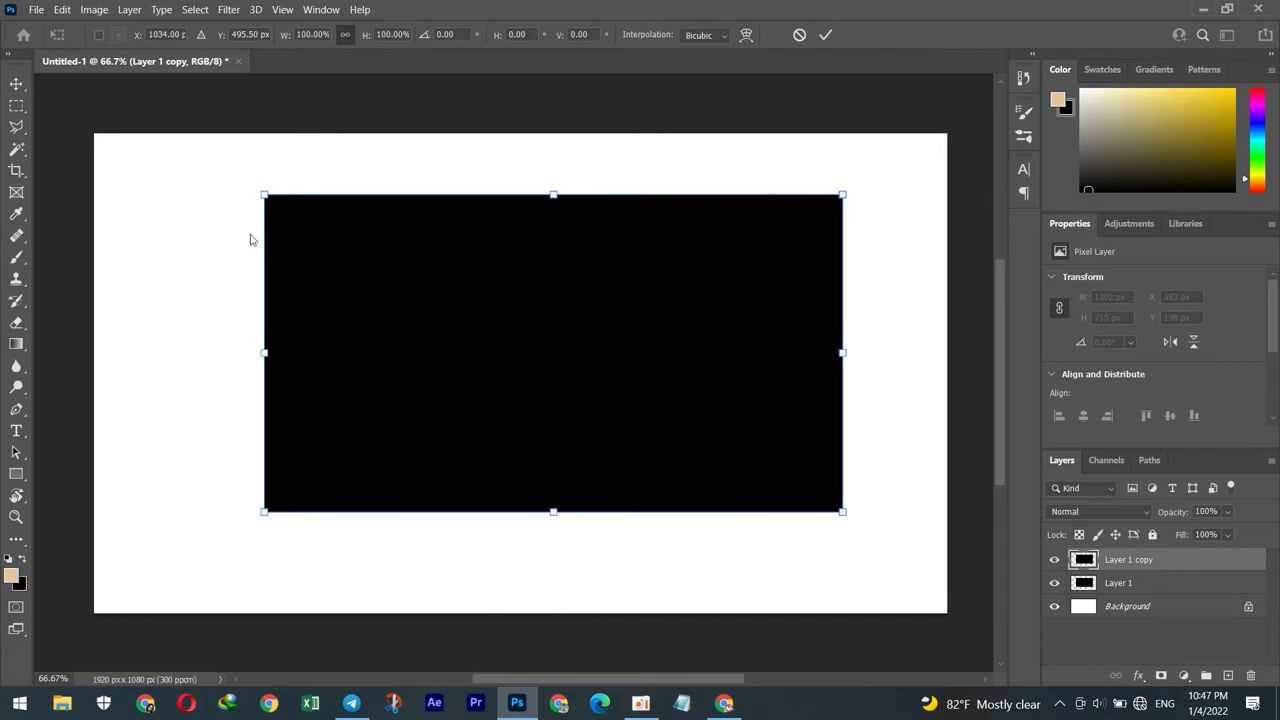
mouse_move(843, 197)
left_mouse_down()
mouse_move(799, 200)
mouse_move(815, 197)
left_mouse_up()
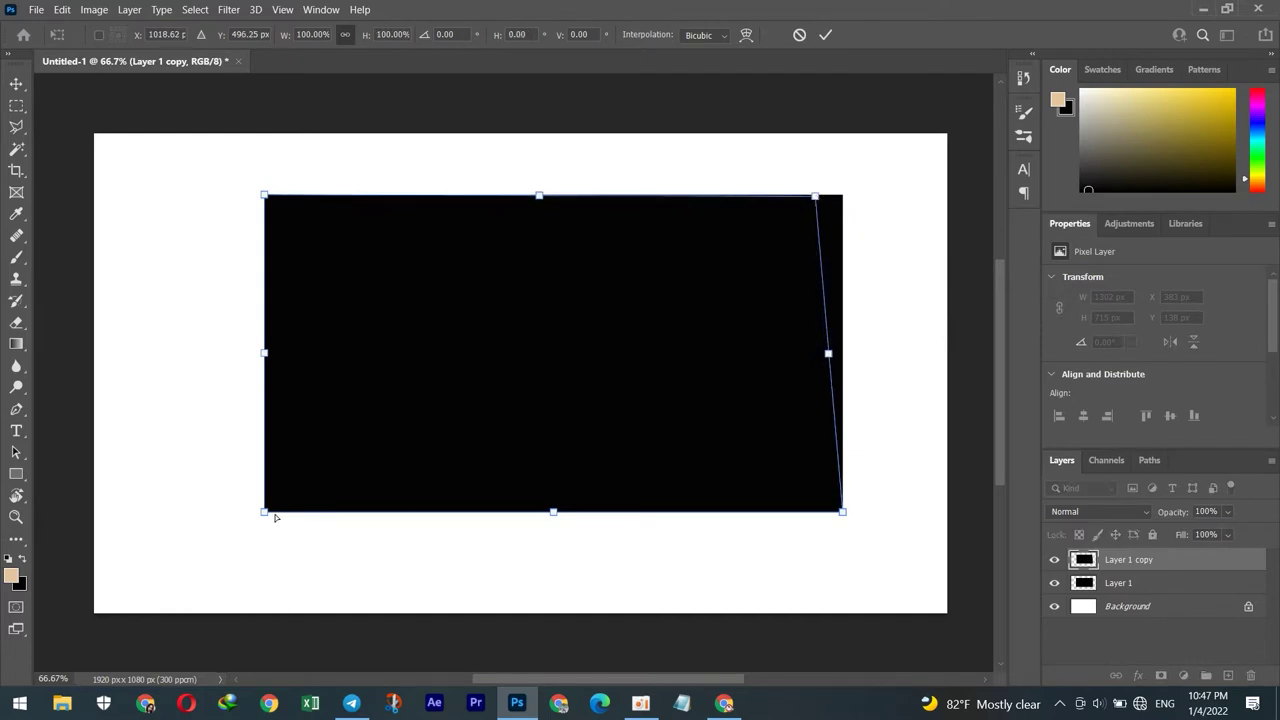
left_click_drag(264, 512, 250, 524)
left_click_drag(262, 194, 251, 198)
mouse_move(844, 507)
left_mouse_down()
mouse_move(808, 484)
mouse_move(814, 500)
left_mouse_up()
left_click_drag(813, 198, 817, 199)
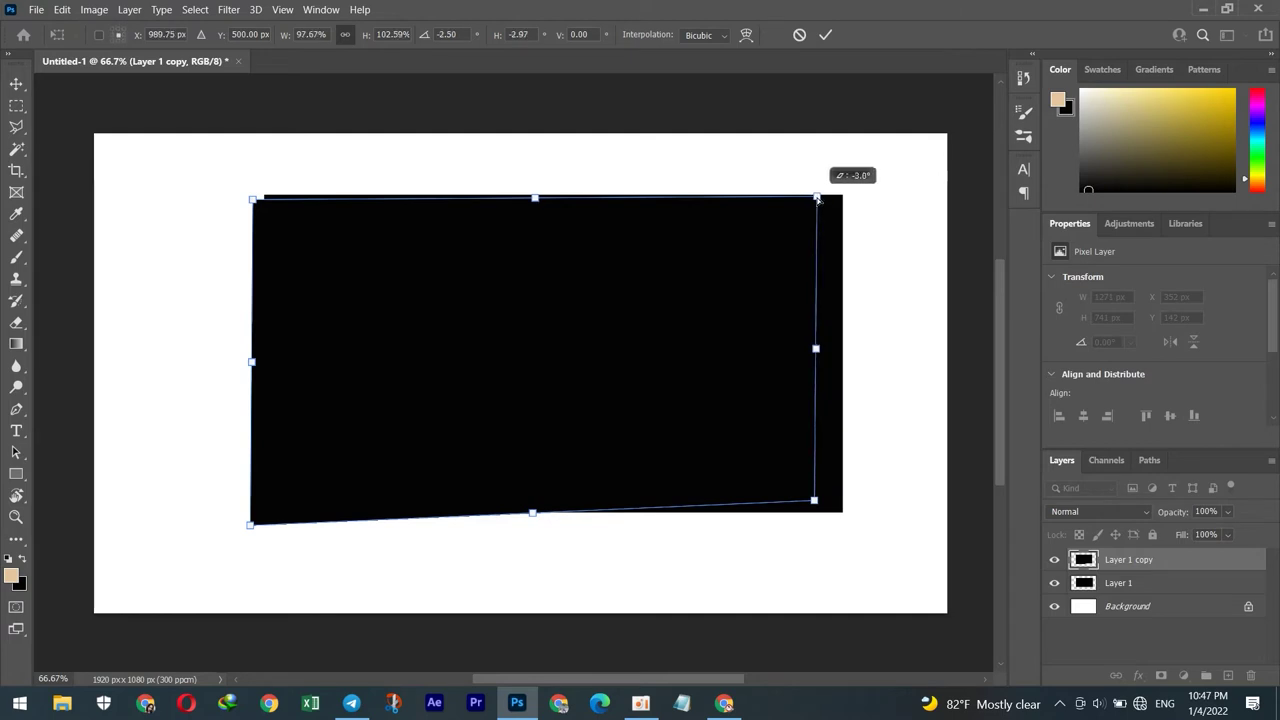
key("Return")
left_click(1054, 582)
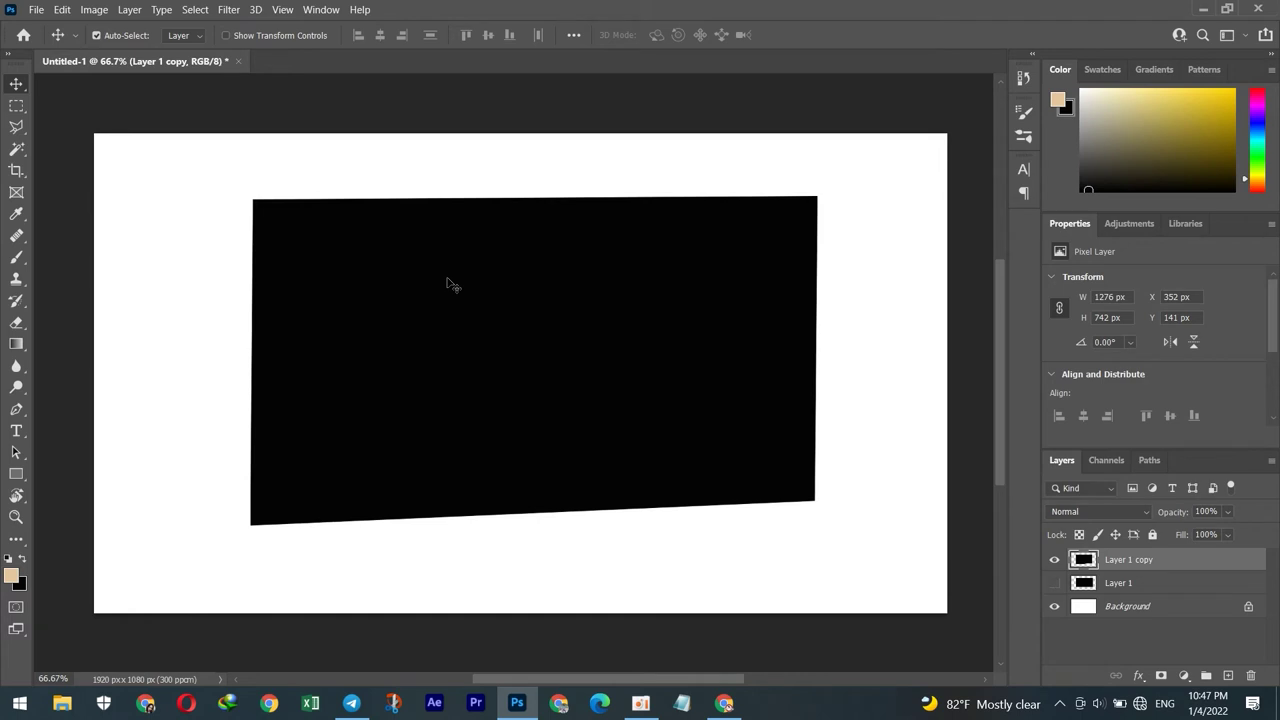
Distort Layer 1 copy again, pulling its top-left, top-right and bottom-left corners
key("ctrl+t")
left_click_drag(817, 195, 823, 191)
right_click(600, 283)
left_click(622, 356)
left_click_drag(823, 192, 804, 192)
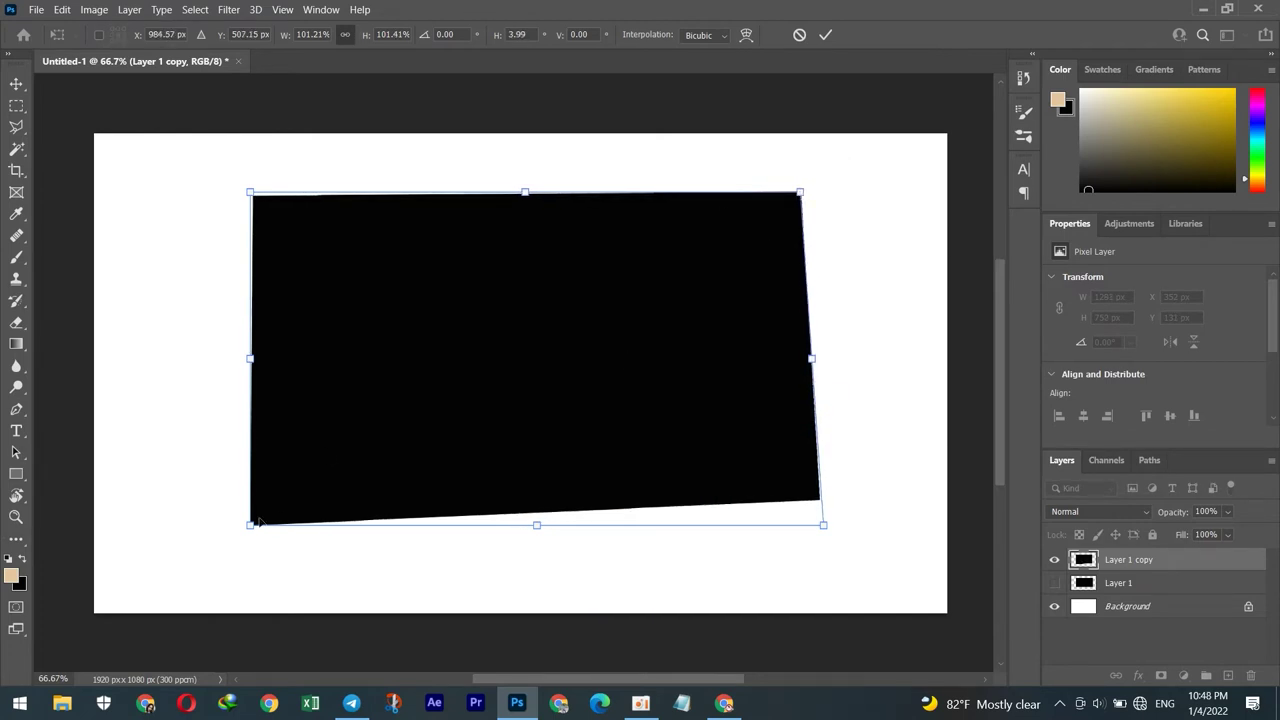
left_click_drag(250, 524, 246, 538)
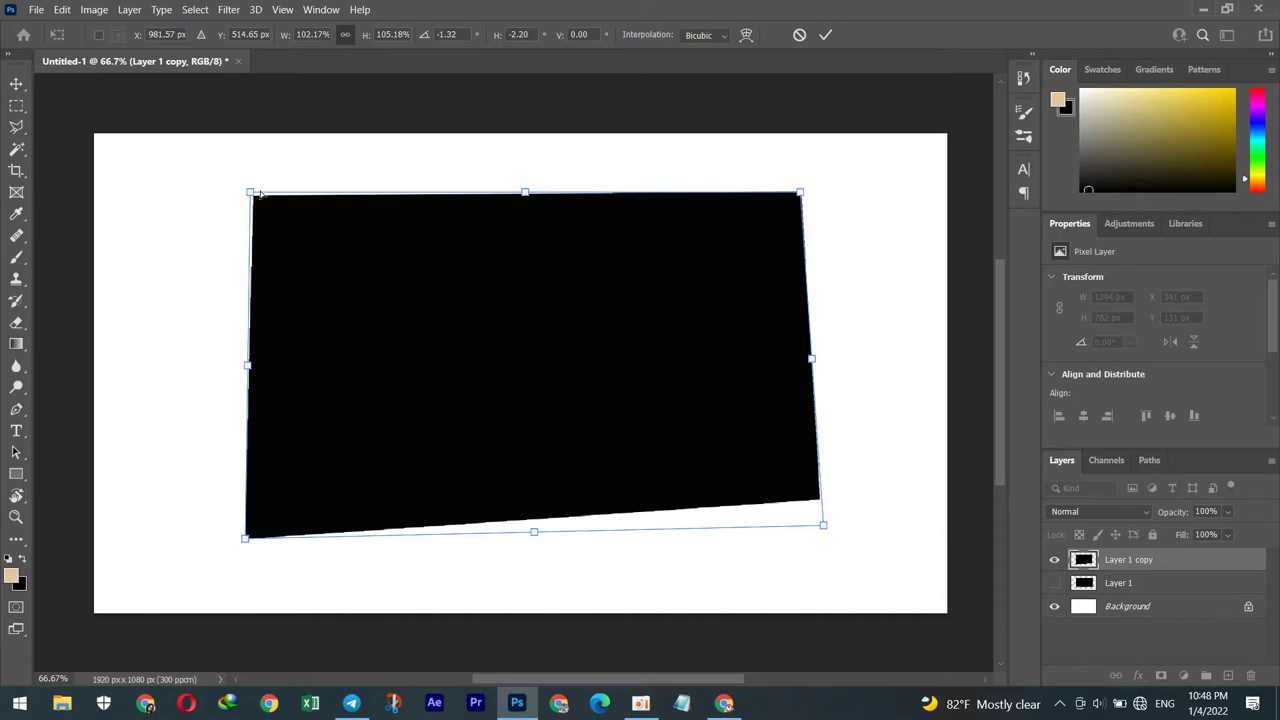
left_click_drag(250, 192, 216, 181)
left_click_drag(800, 193, 793, 187)
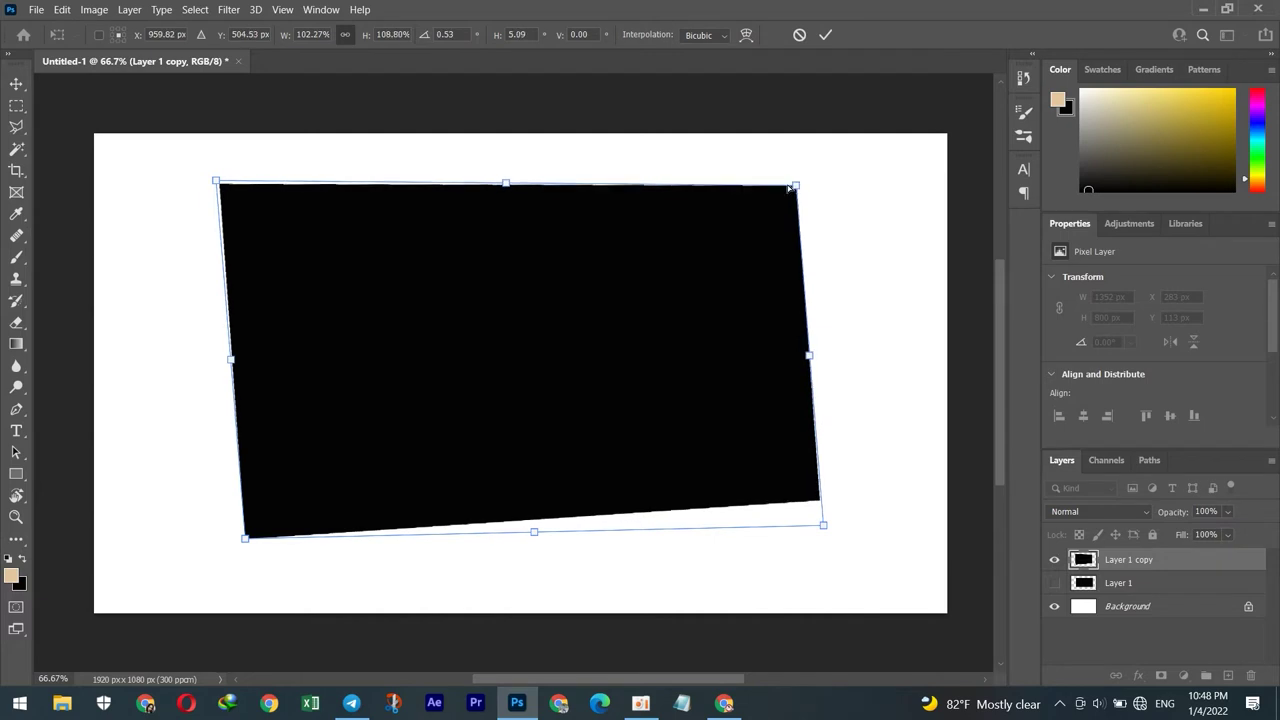
left_click_drag(218, 180, 232, 186)
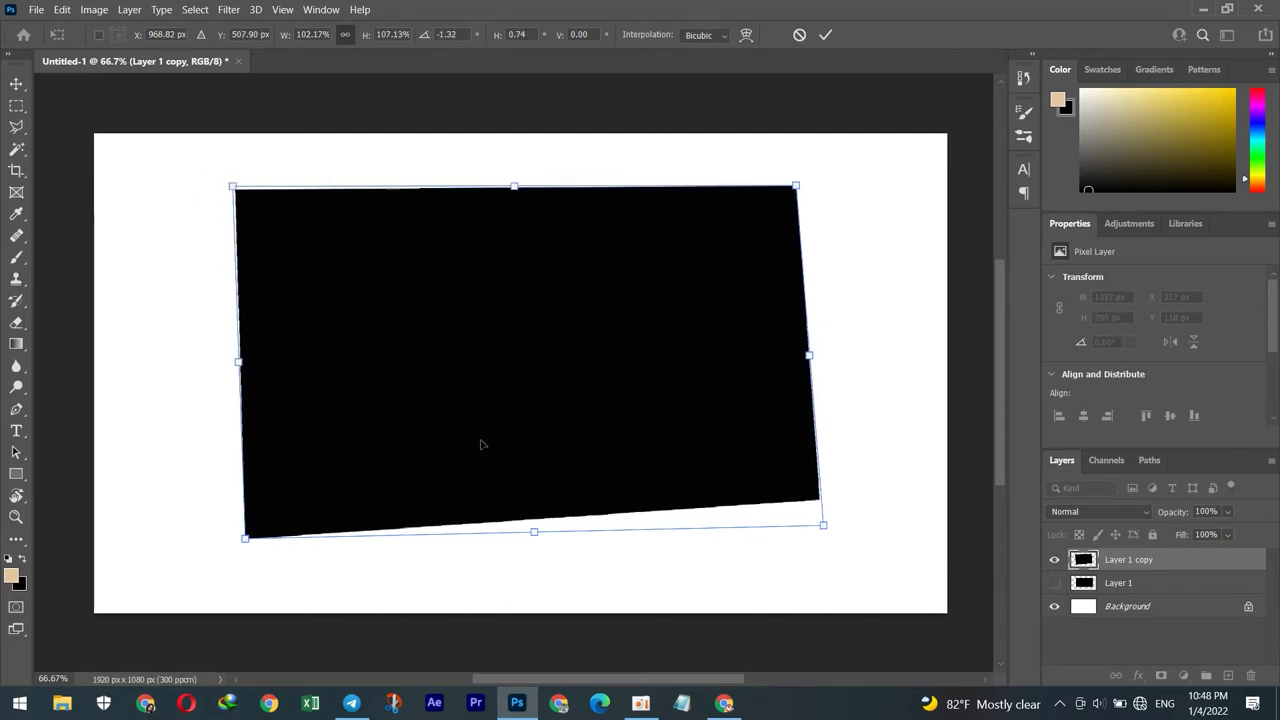
Refine the remaining corners into the tilted 1231 × 766 px shape and apply it
left_click_drag(244, 538, 221, 534)
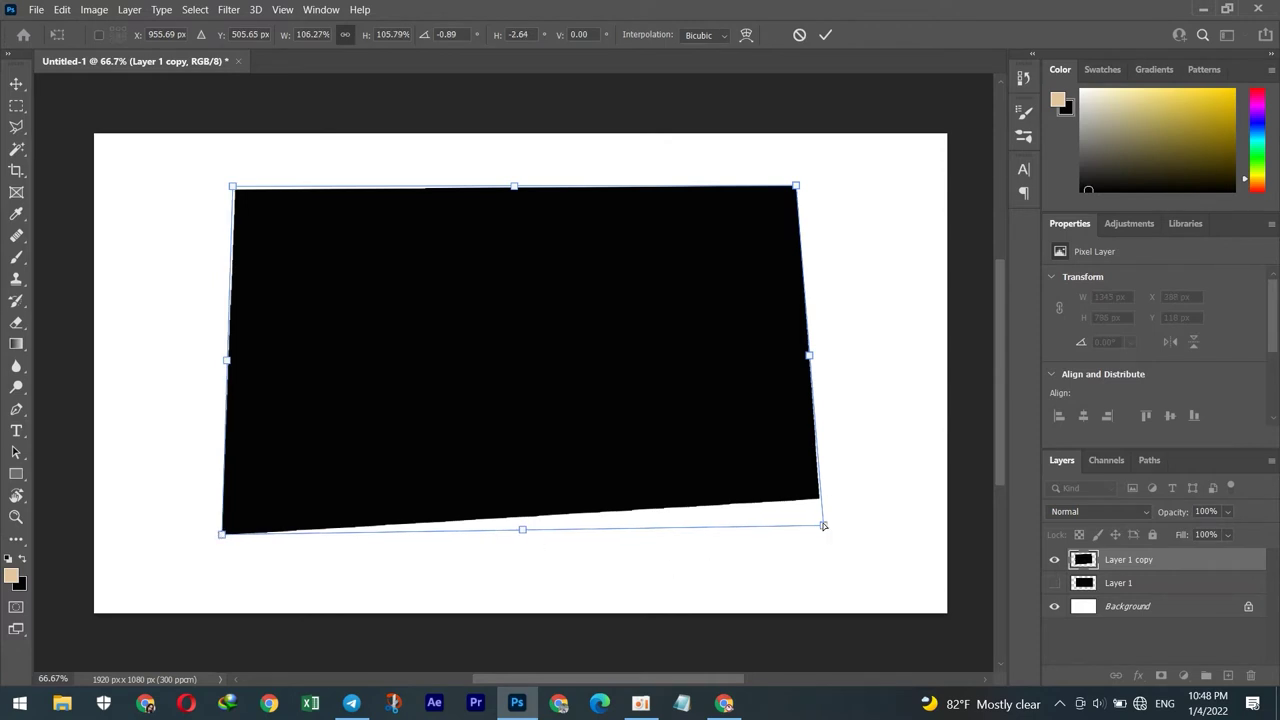
left_click_drag(822, 525, 813, 511)
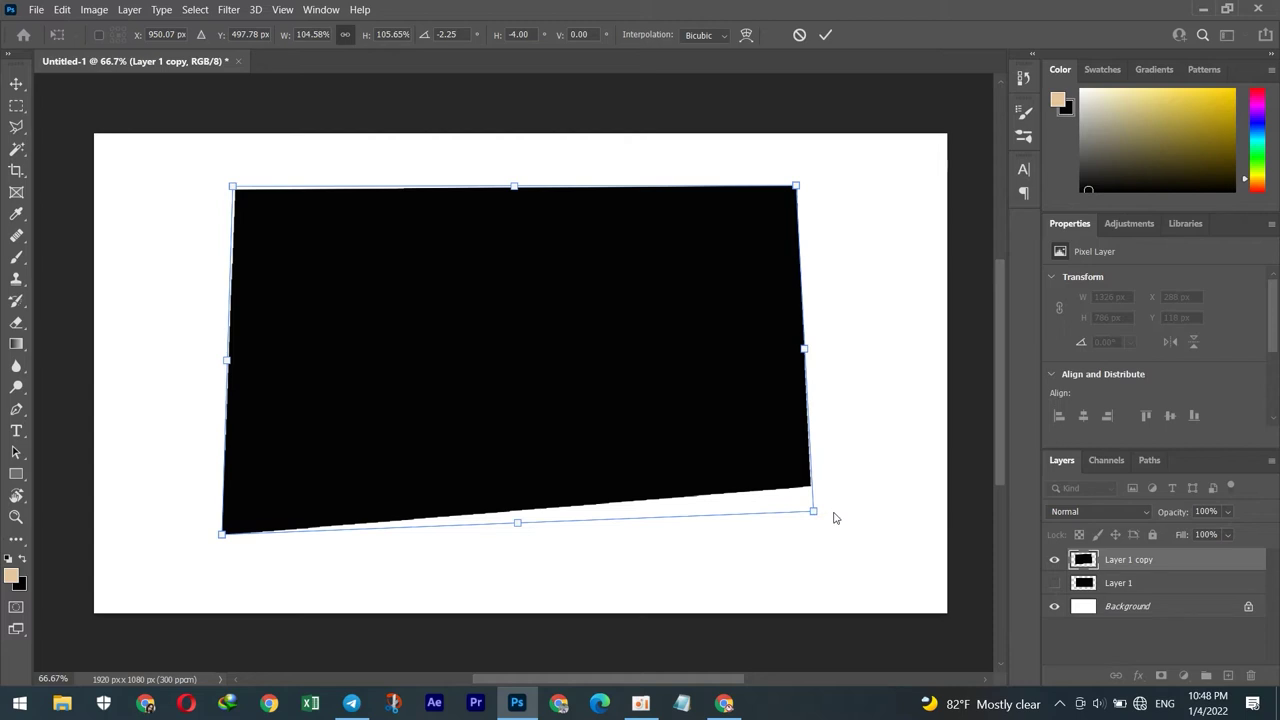
left_click_drag(803, 350, 797, 349)
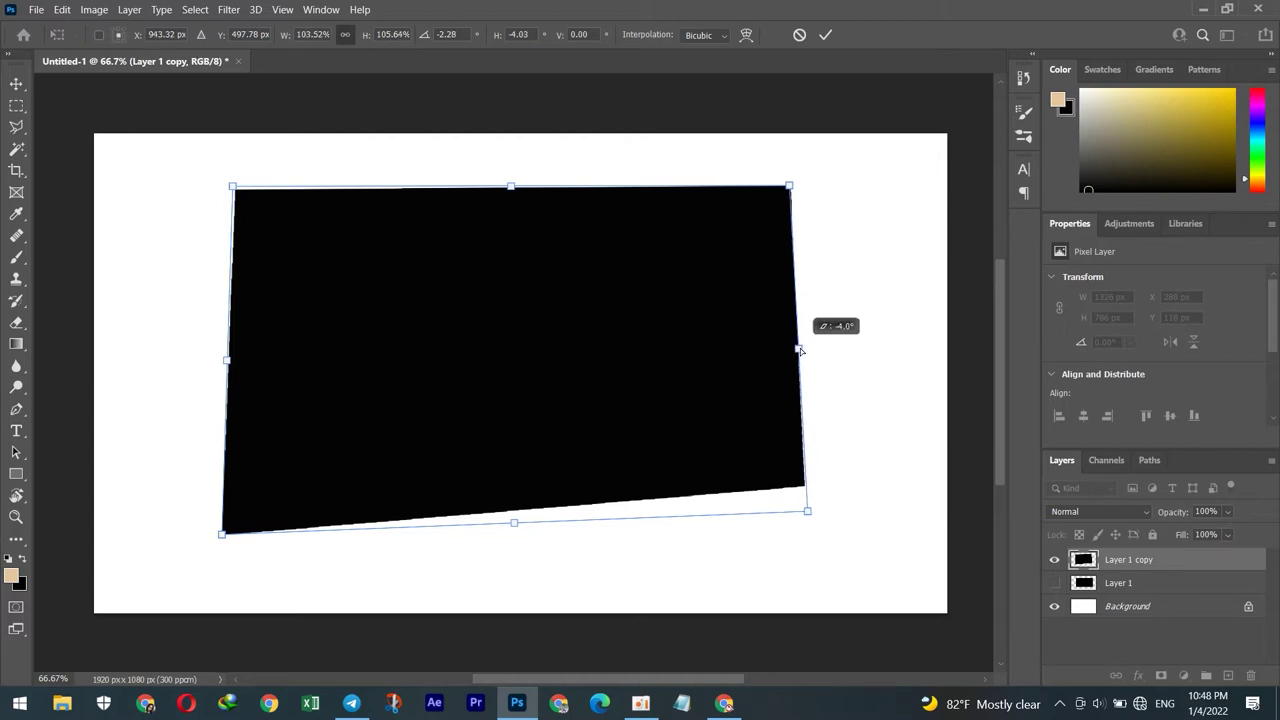
left_click_drag(221, 534, 256, 523)
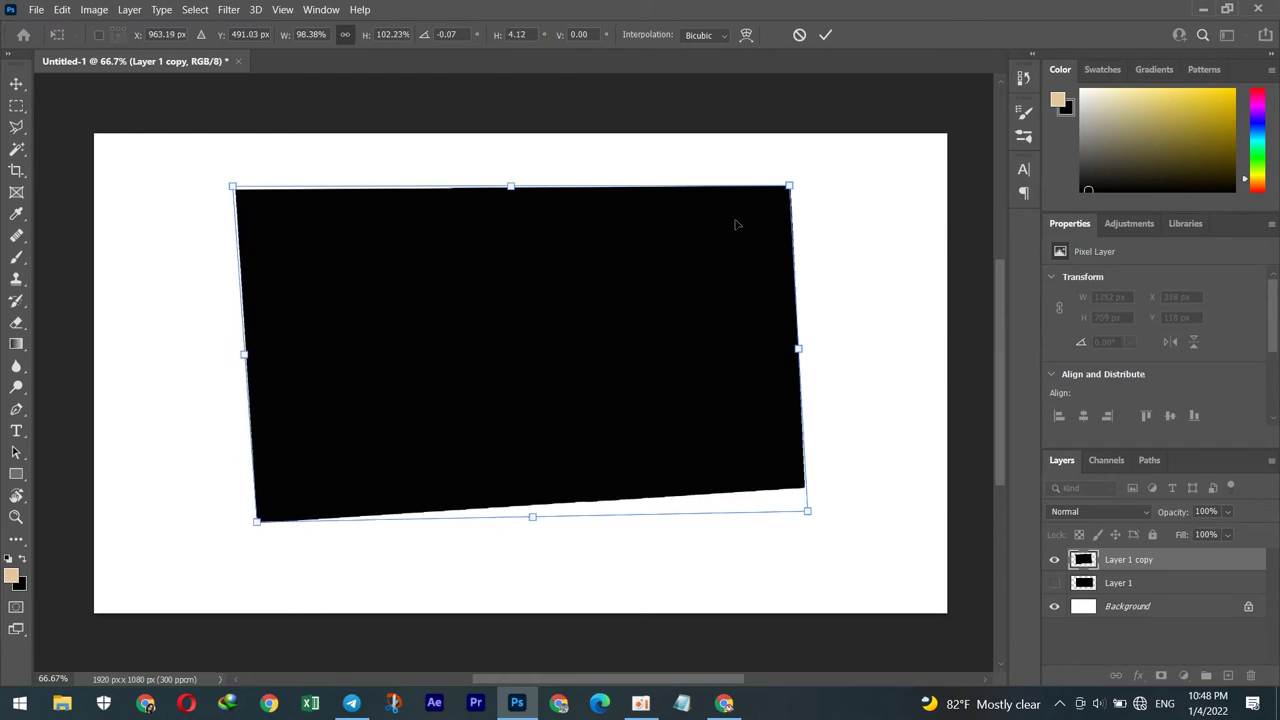
mouse_move(789, 186)
left_mouse_down()
mouse_move(770, 189)
mouse_move(769, 177)
left_mouse_up()
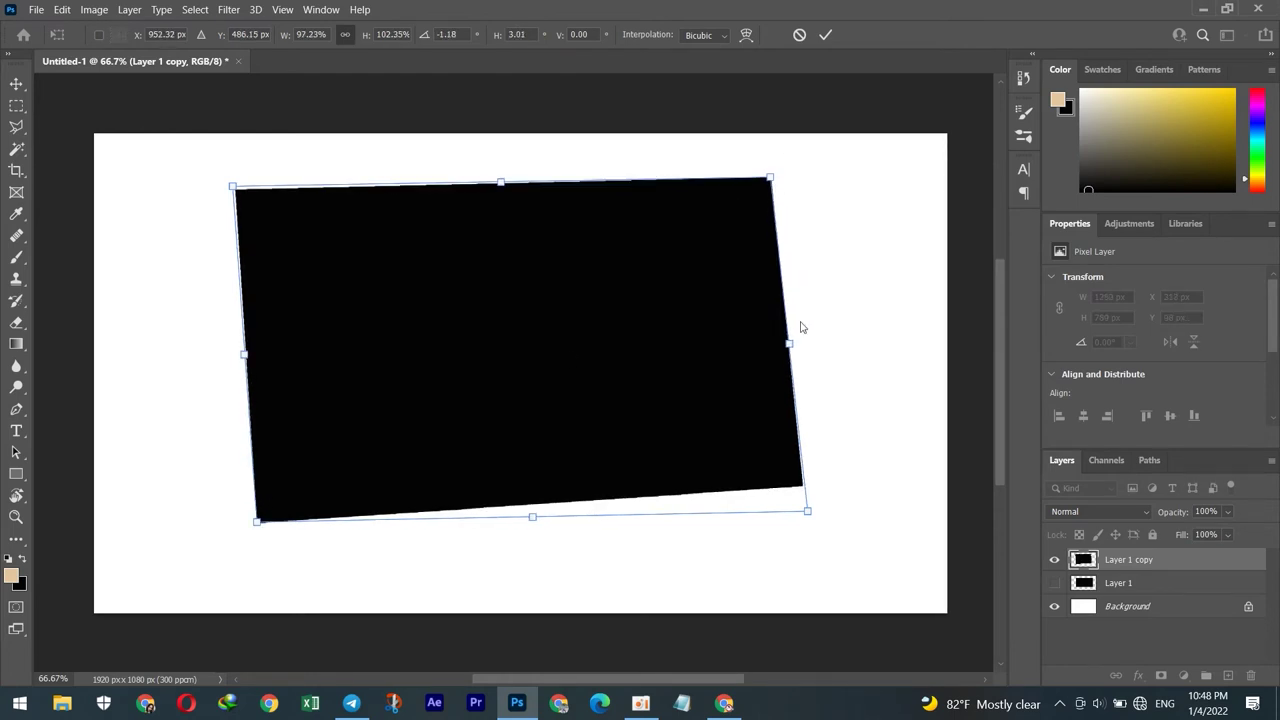
left_click_drag(806, 511, 805, 512)
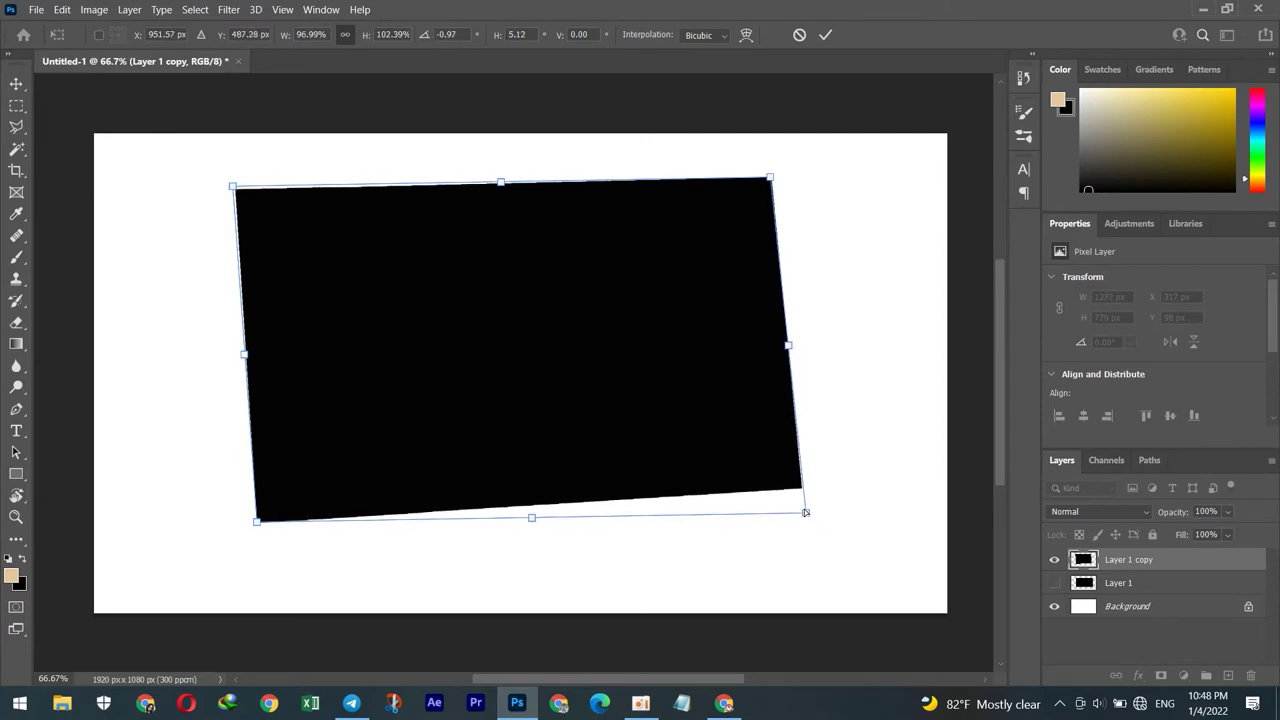
key("Return")
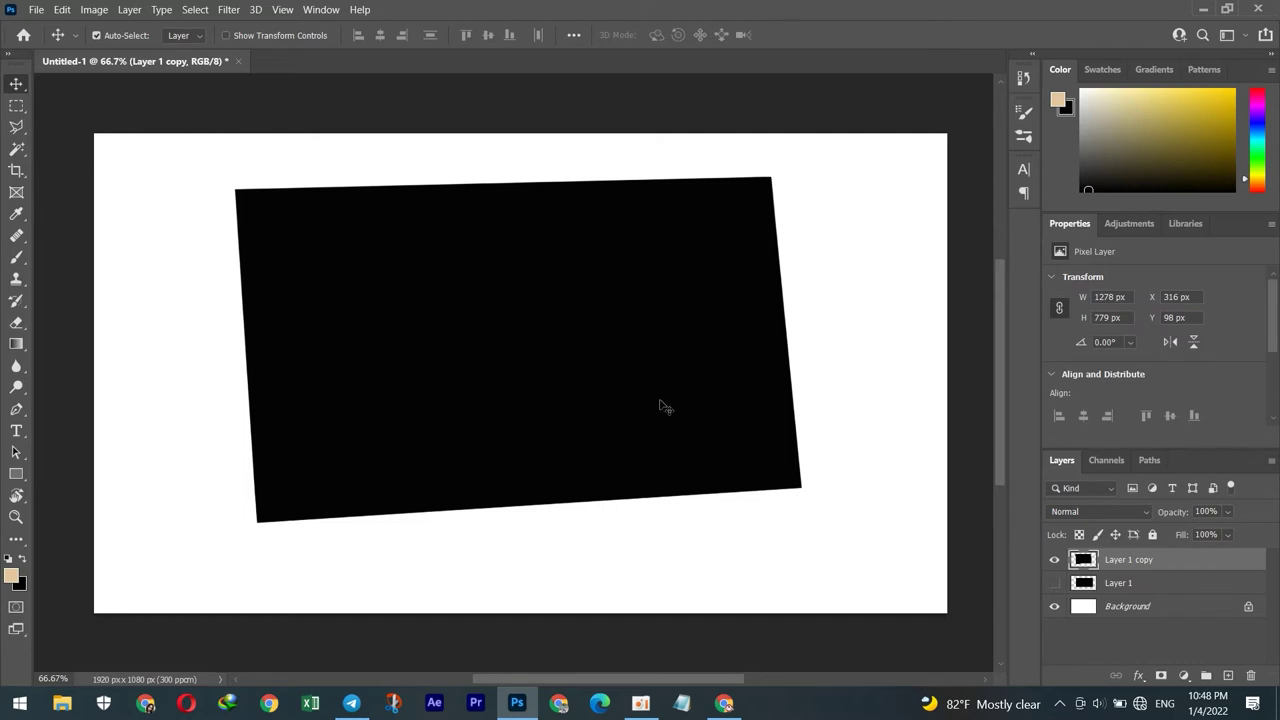
key("ctrl+t")
Rotate Layer 1 copy to tilt the other way and duplicate it as Layer 1 copy 2
left_click_drag(843, 352, 847, 376)
key("Return")
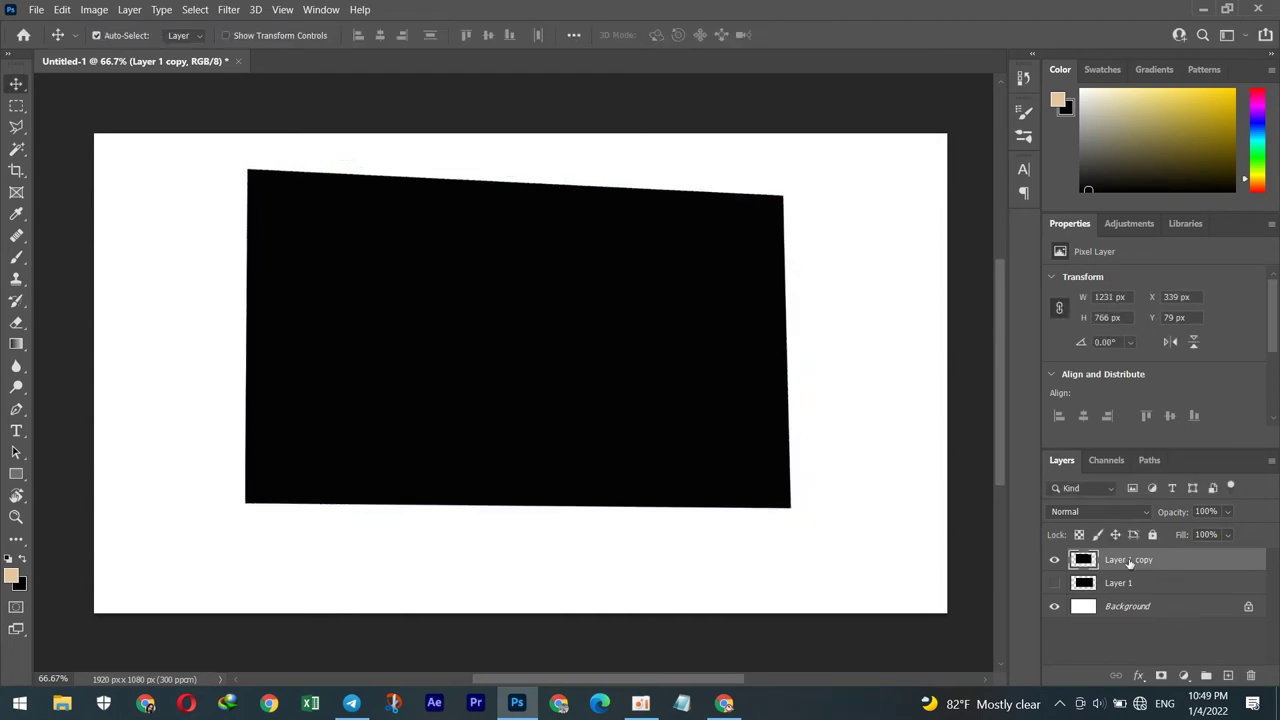
key("ctrl+j")
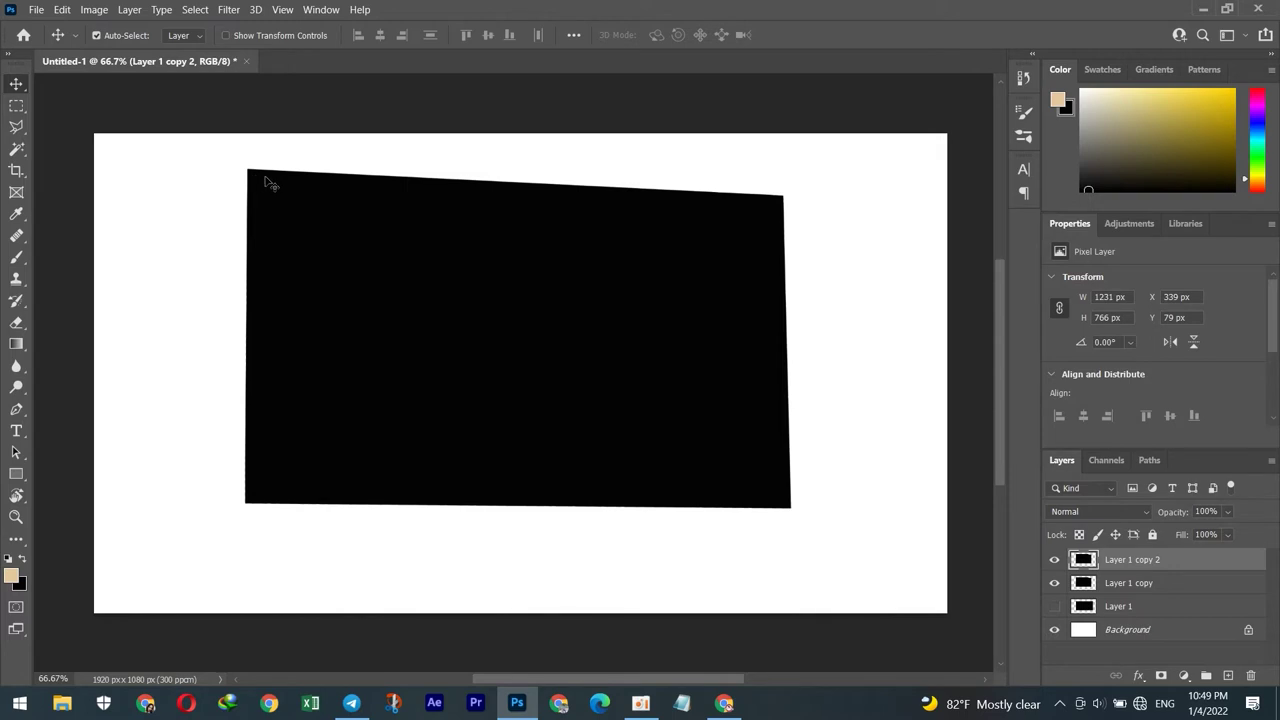
Scale Layer 1 copy 2 down slightly to 1208 × 752 px
key("ctrl+t")
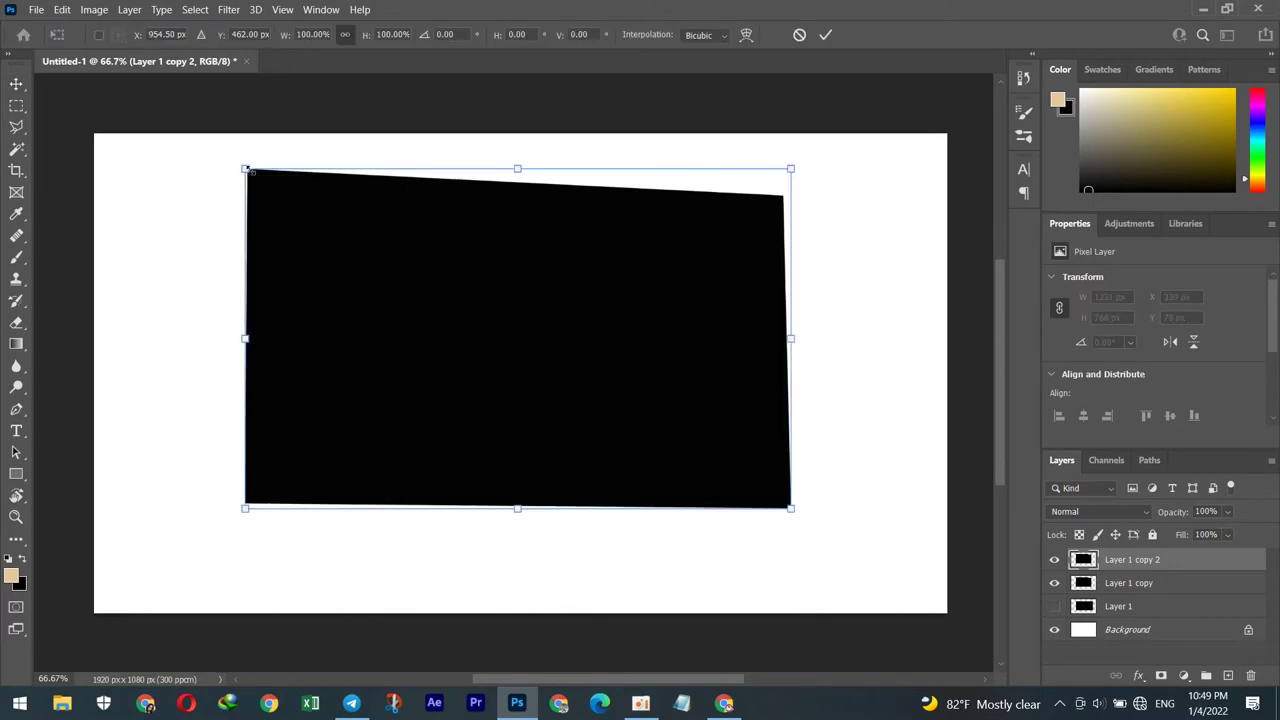
left_click_drag(245, 170, 255, 175)
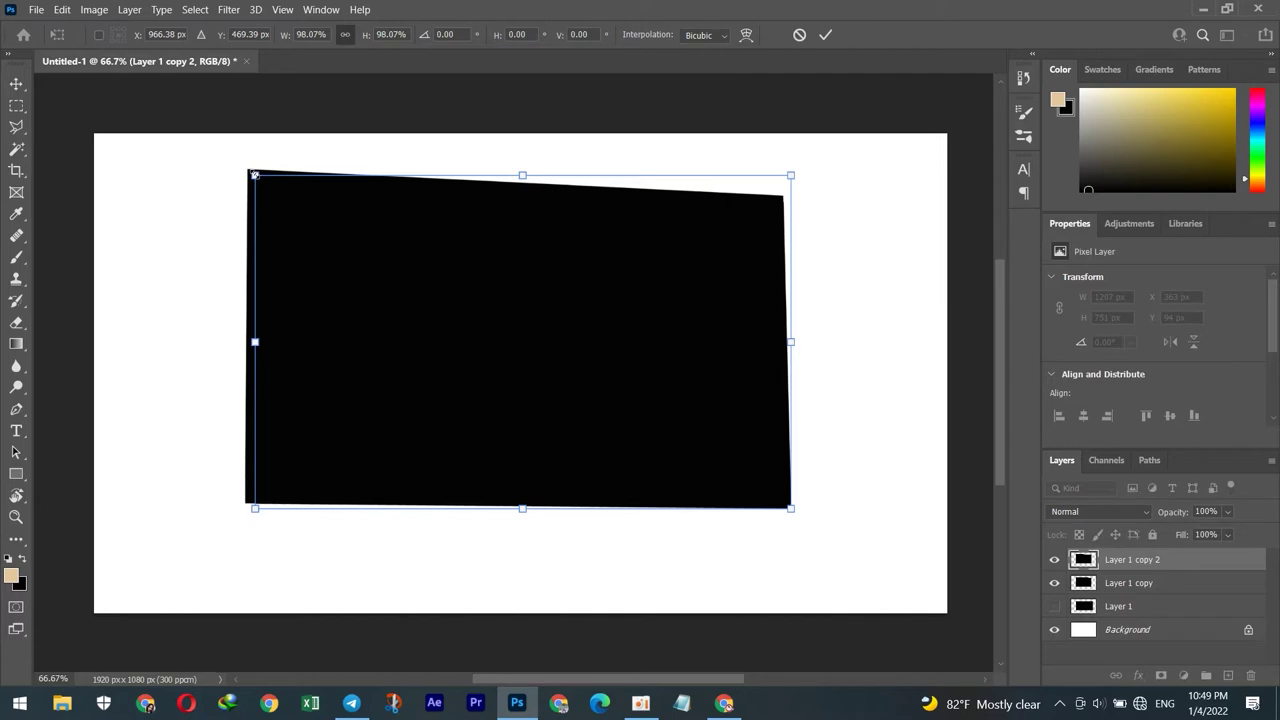
left_click_drag(790, 175, 790, 174)
key("Return")
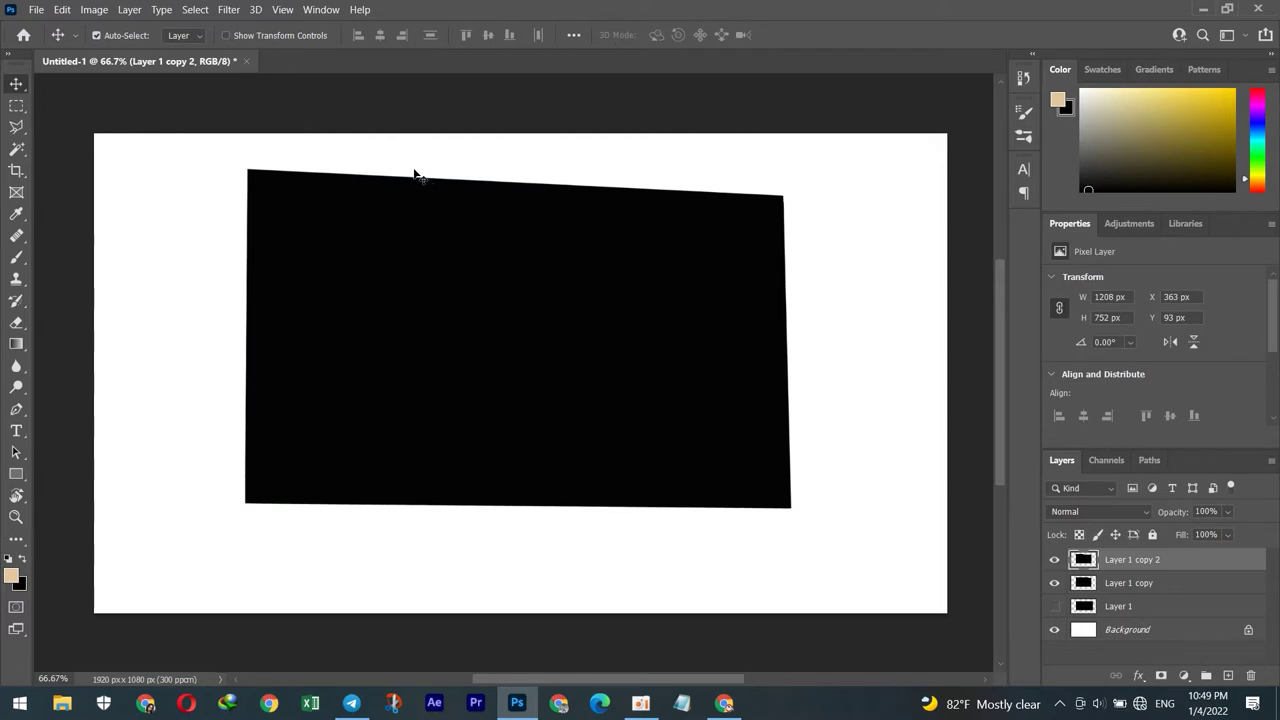
left_click(1138, 675)
Add a 4 px, 42% opacity Stroke to the top rectangle and nudge it up-left
left_click(1163, 552)
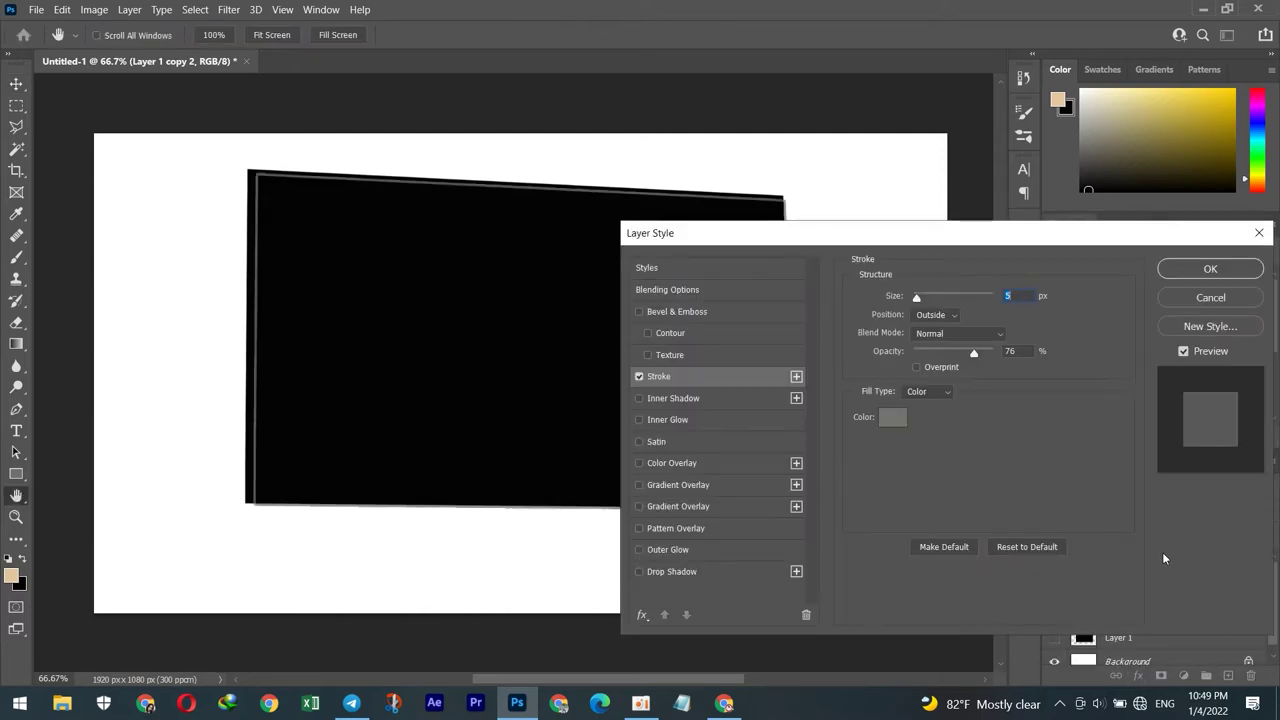
left_click_drag(918, 300, 916, 300)
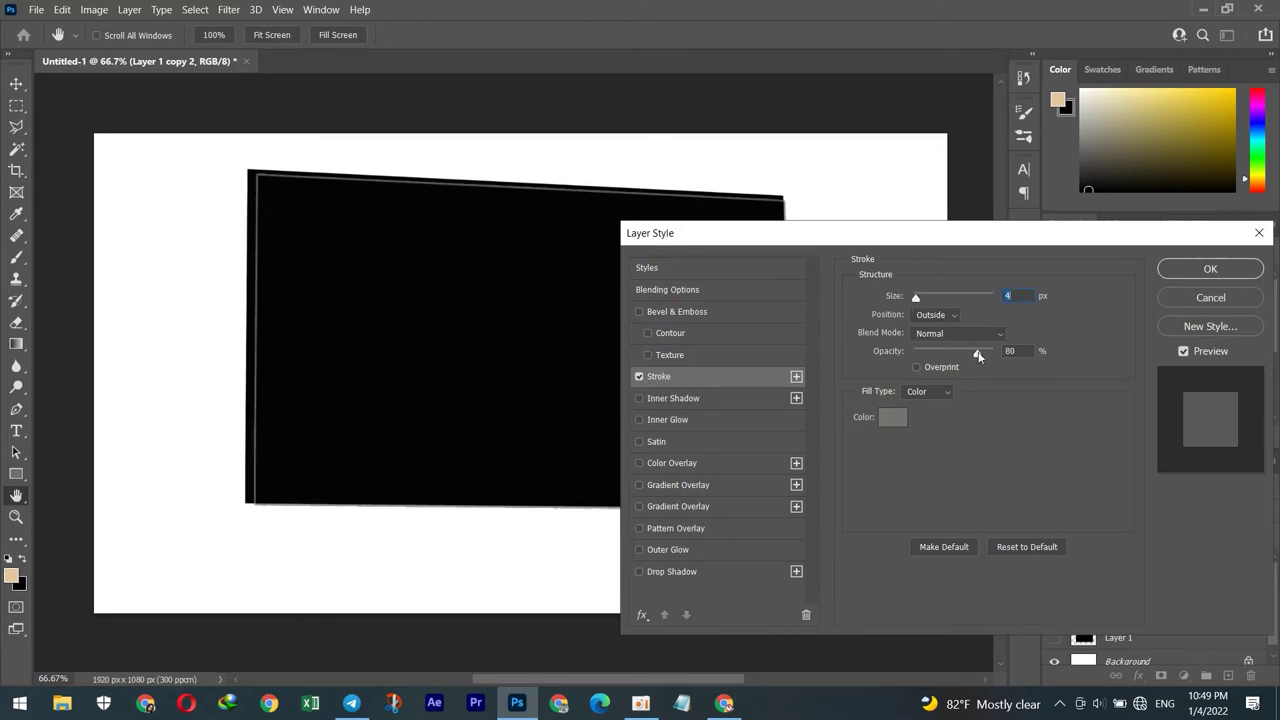
left_click_drag(967, 357, 950, 356)
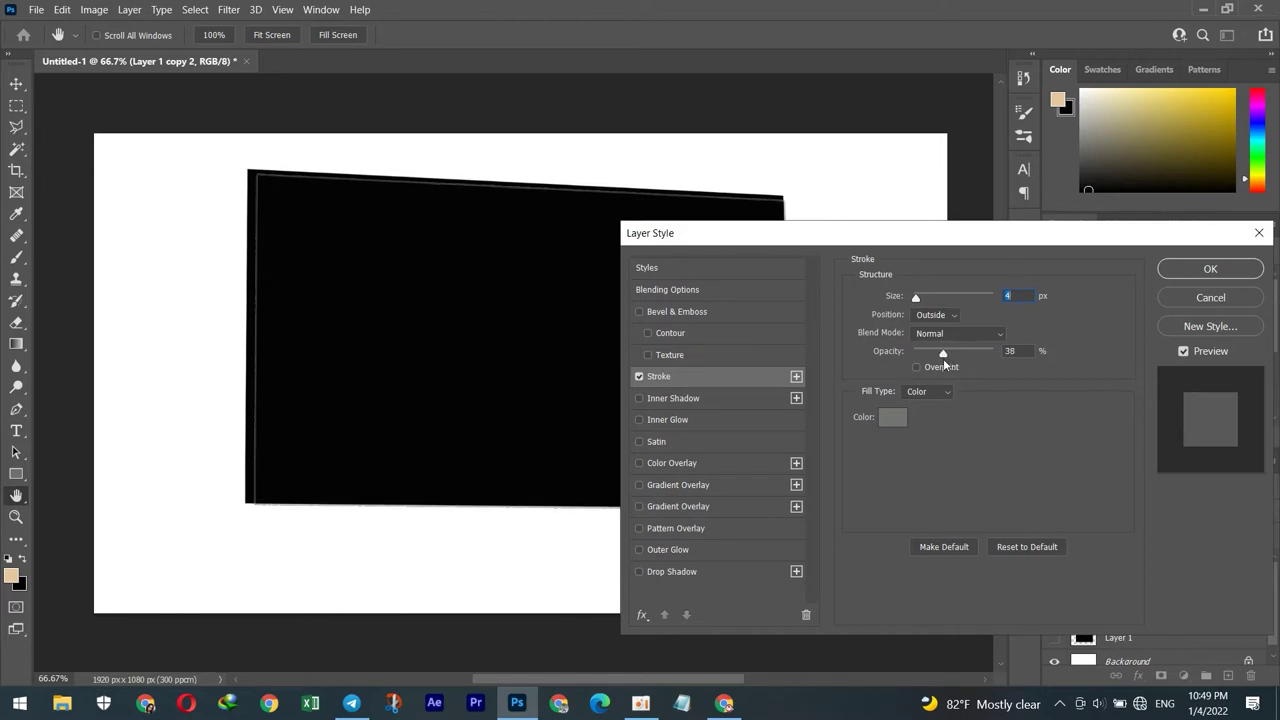
left_click_drag(943, 358, 947, 358)
left_click(1216, 269)
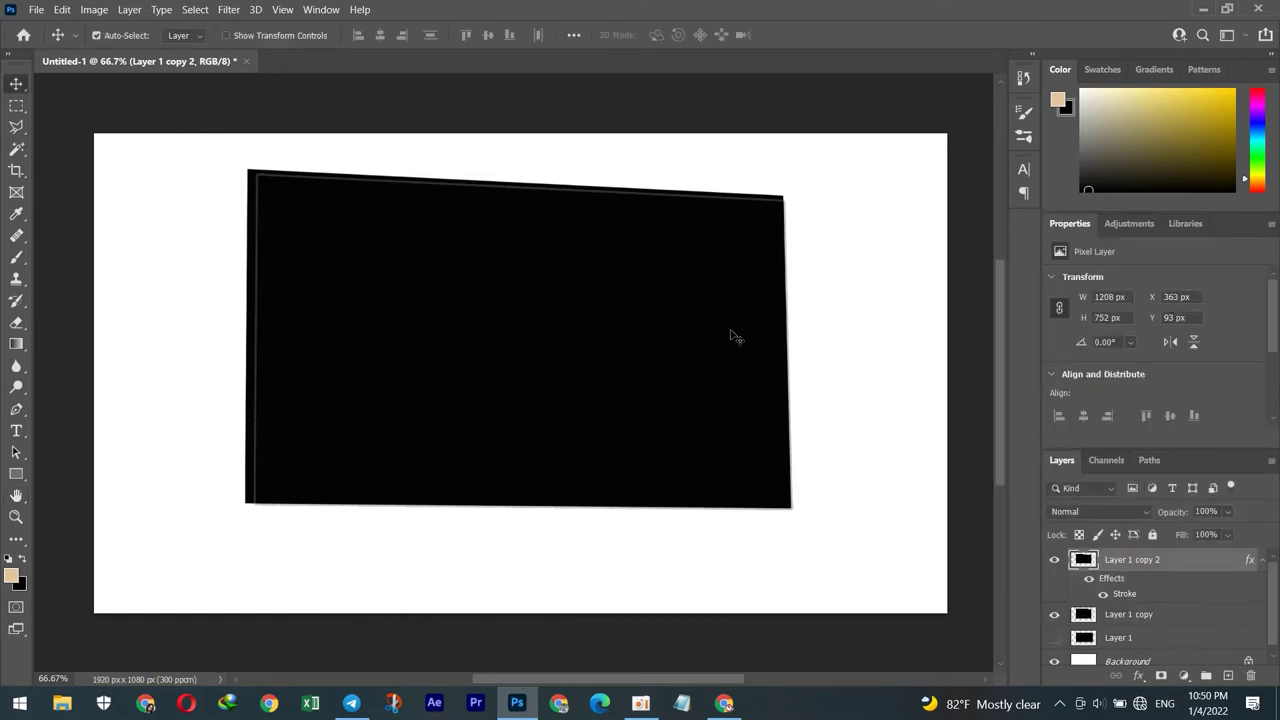
left_click_drag(564, 347, 558, 342)
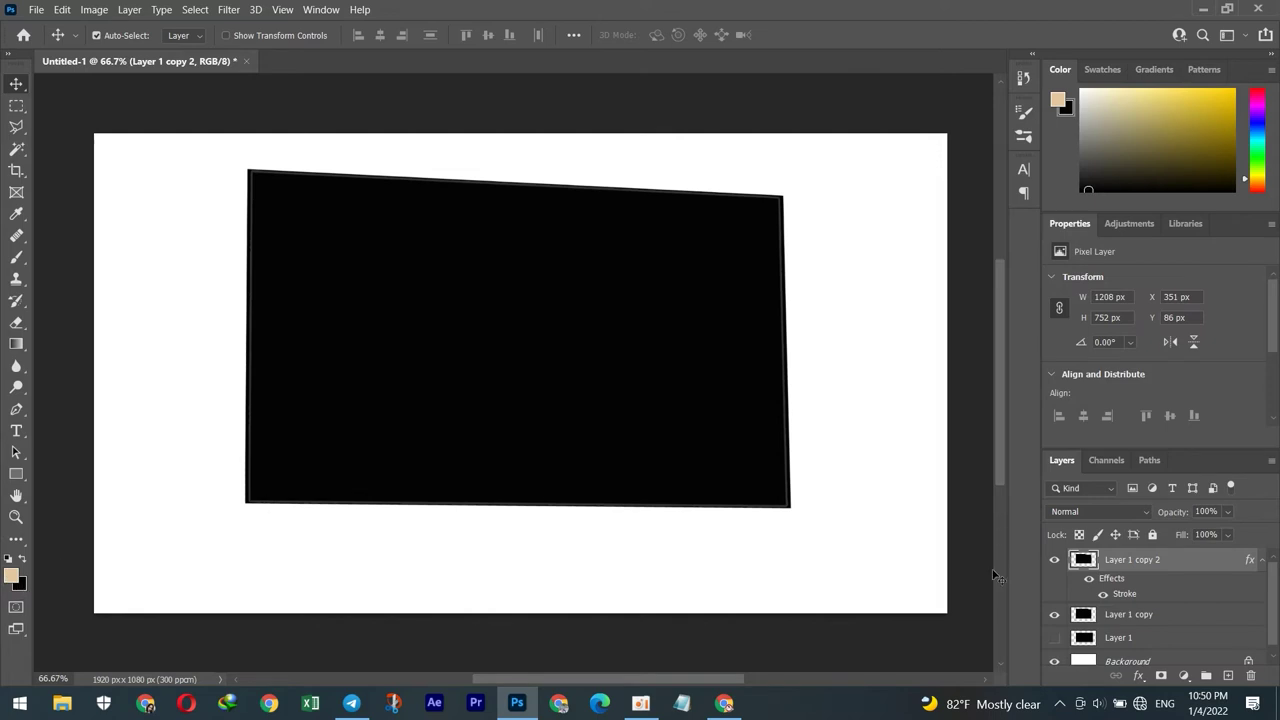
Change the stroke colour to dark grey-green #4e5c4a
double_click(1125, 595)
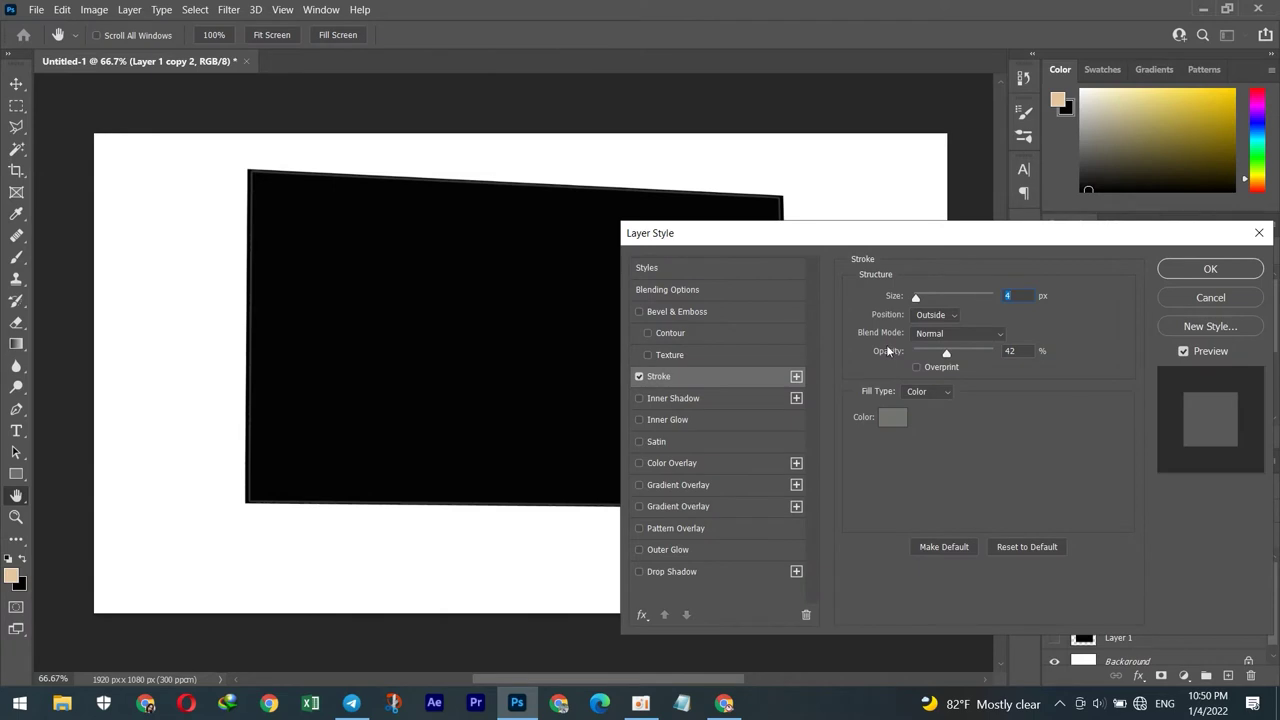
left_click(893, 416)
left_click_drag(531, 397, 518, 337)
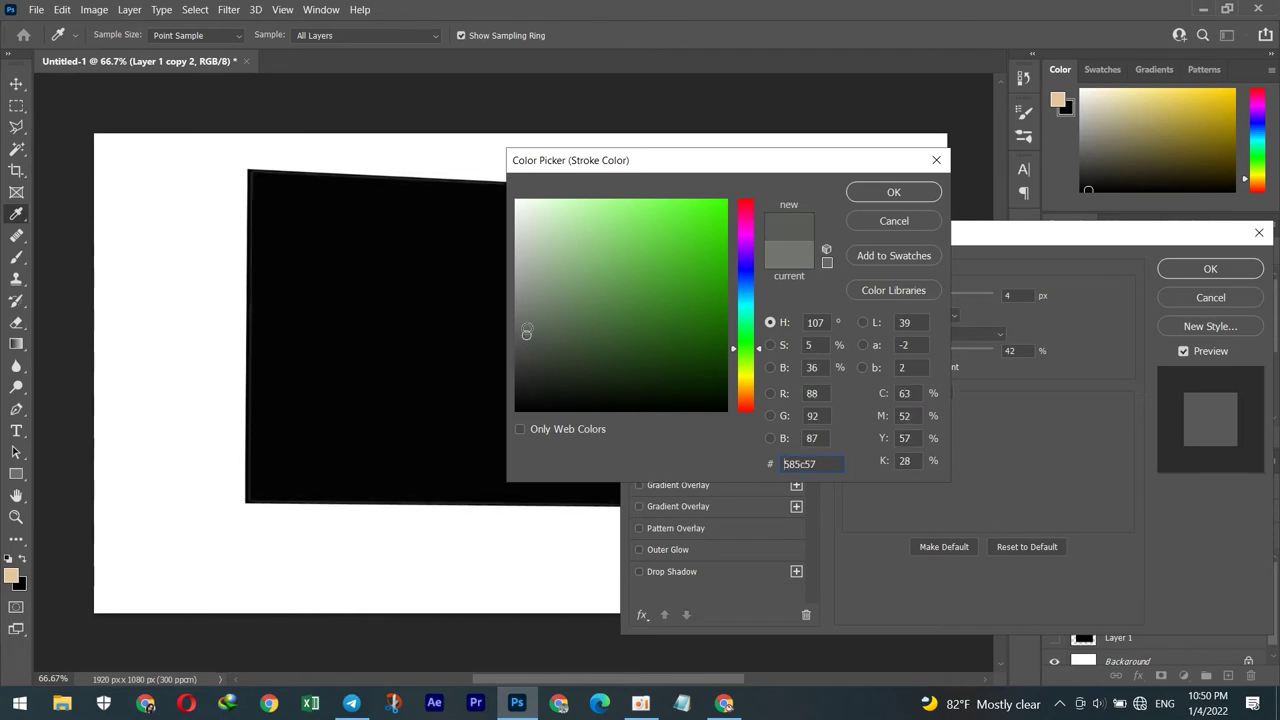
mouse_move(548, 329)
left_mouse_down()
mouse_move(543, 357)
mouse_move(557, 374)
mouse_move(541, 397)
mouse_move(576, 382)
mouse_move(555, 335)
left_mouse_up()
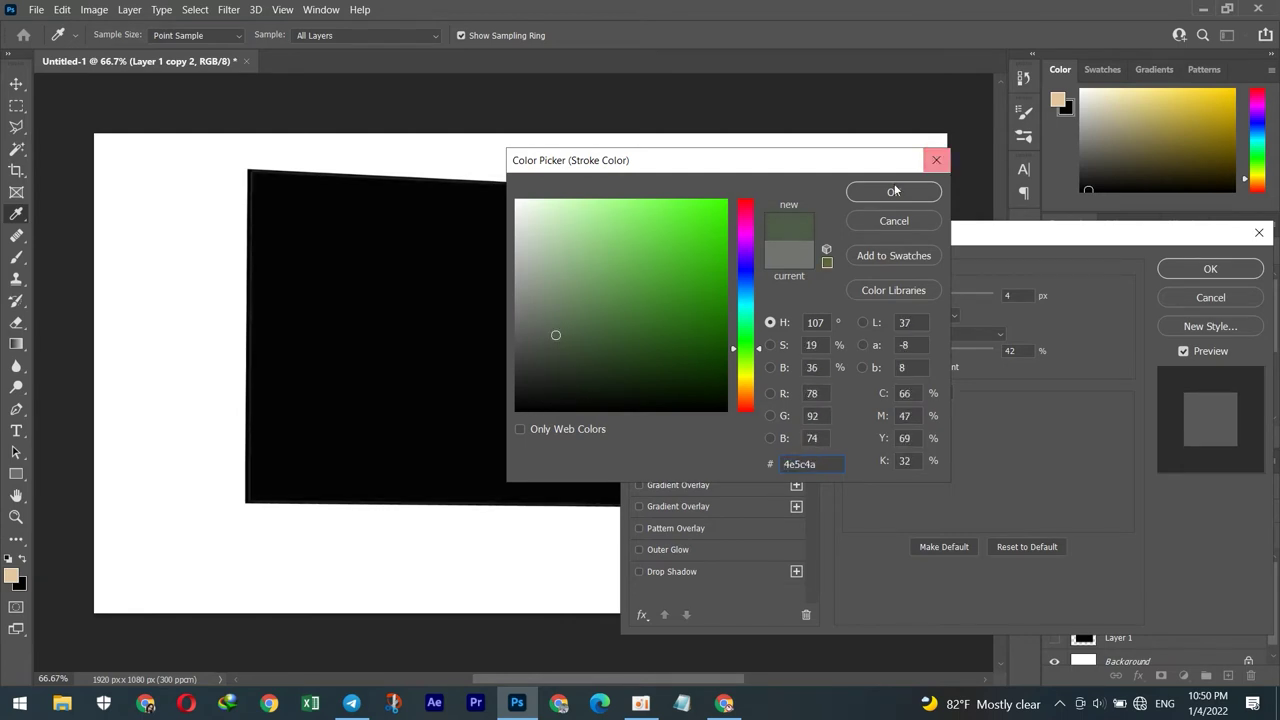
left_click(894, 191)
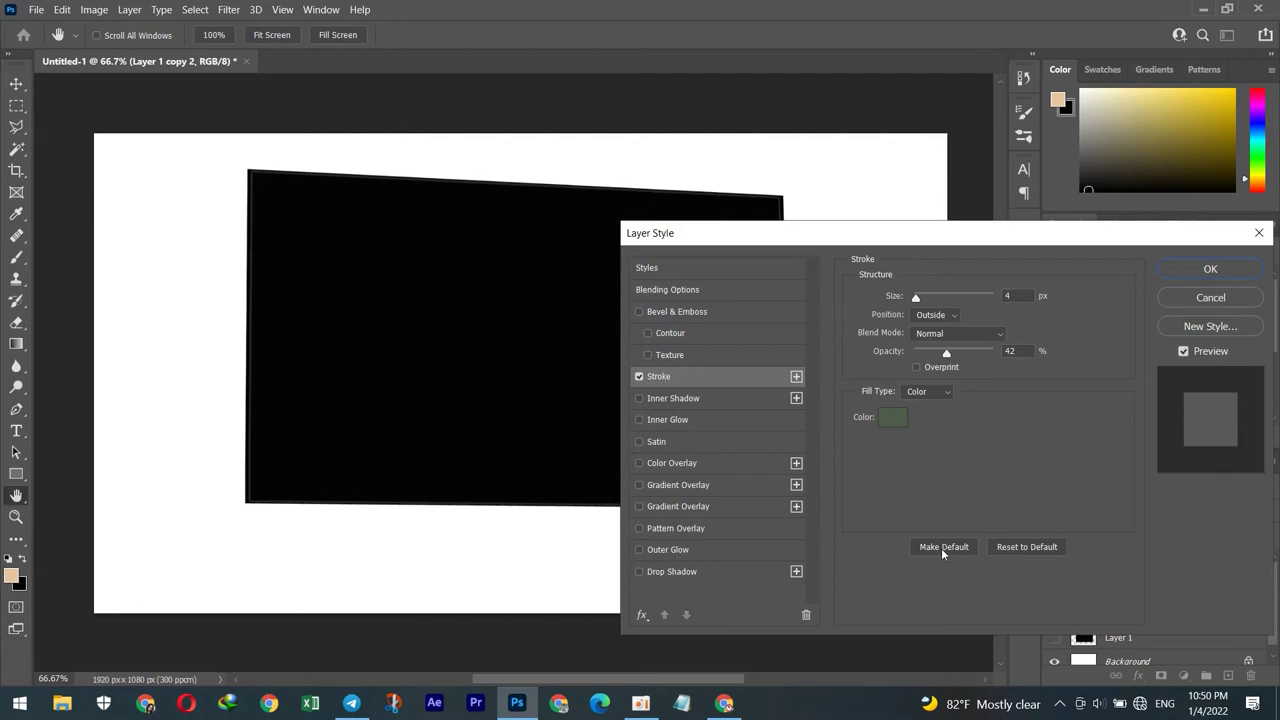
left_click(1209, 269)
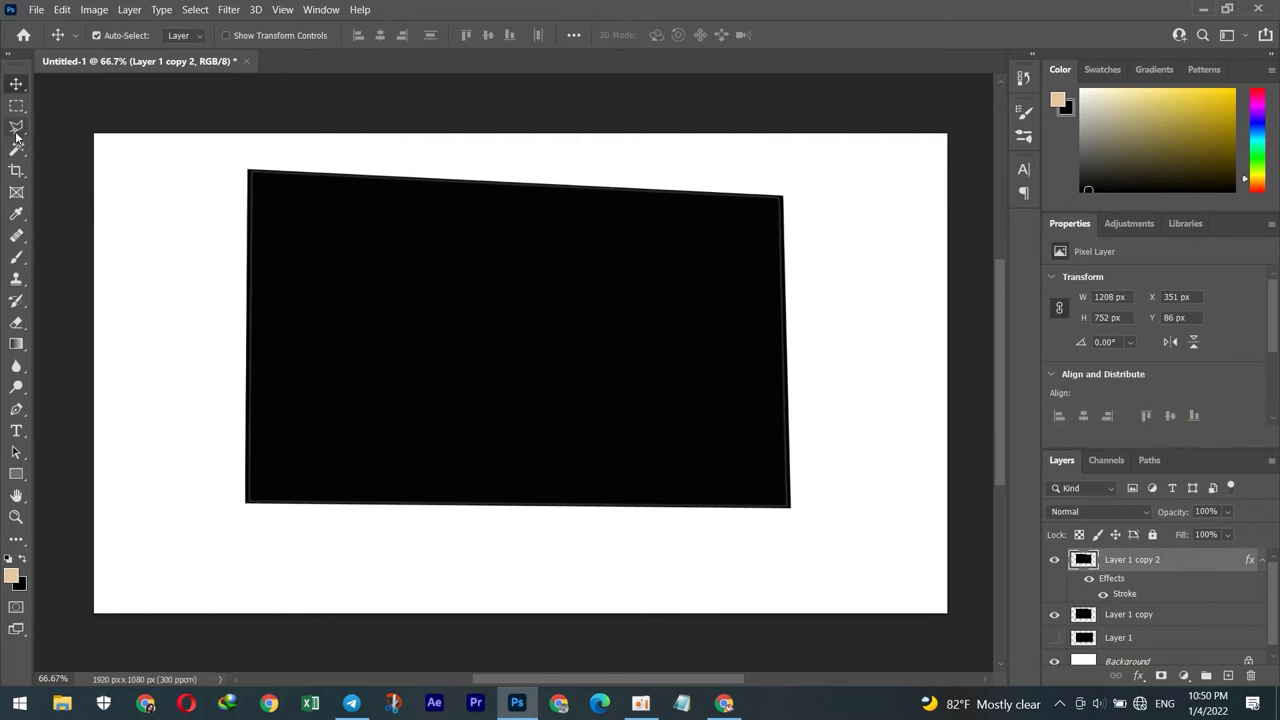
Open the Edit > Fill dialog and close it without filling
left_click(61, 9)
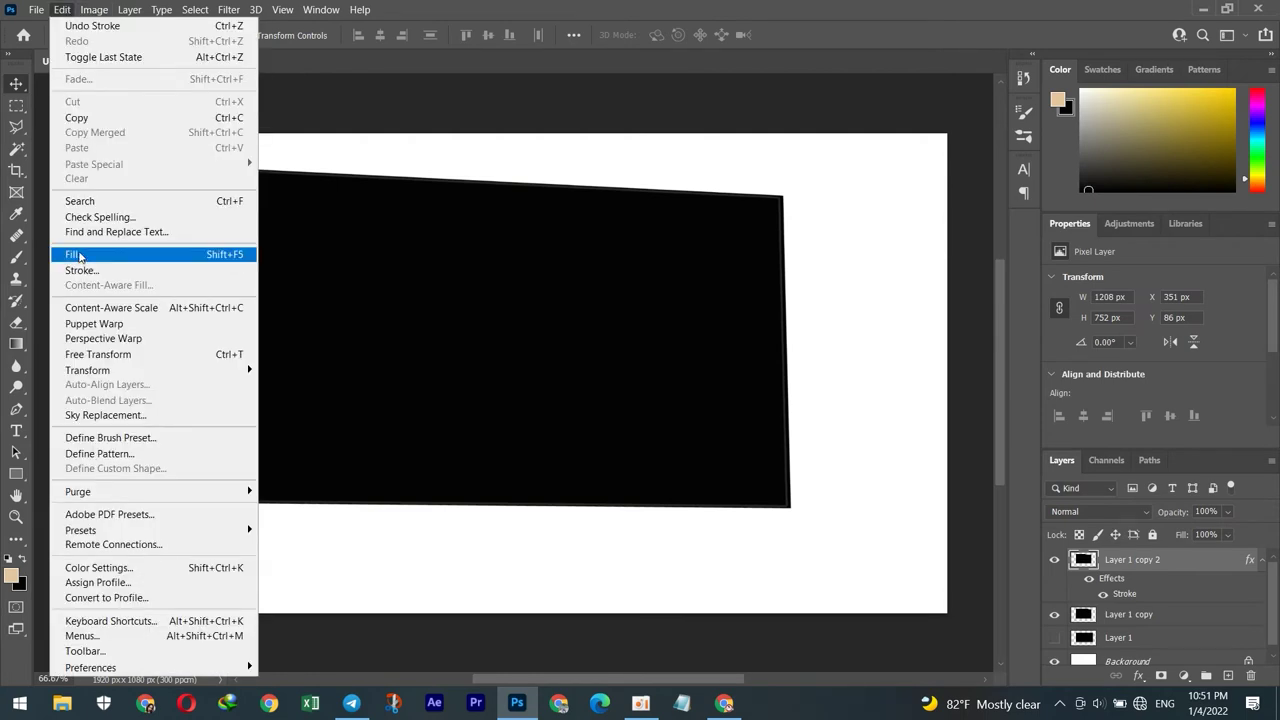
left_click(79, 257)
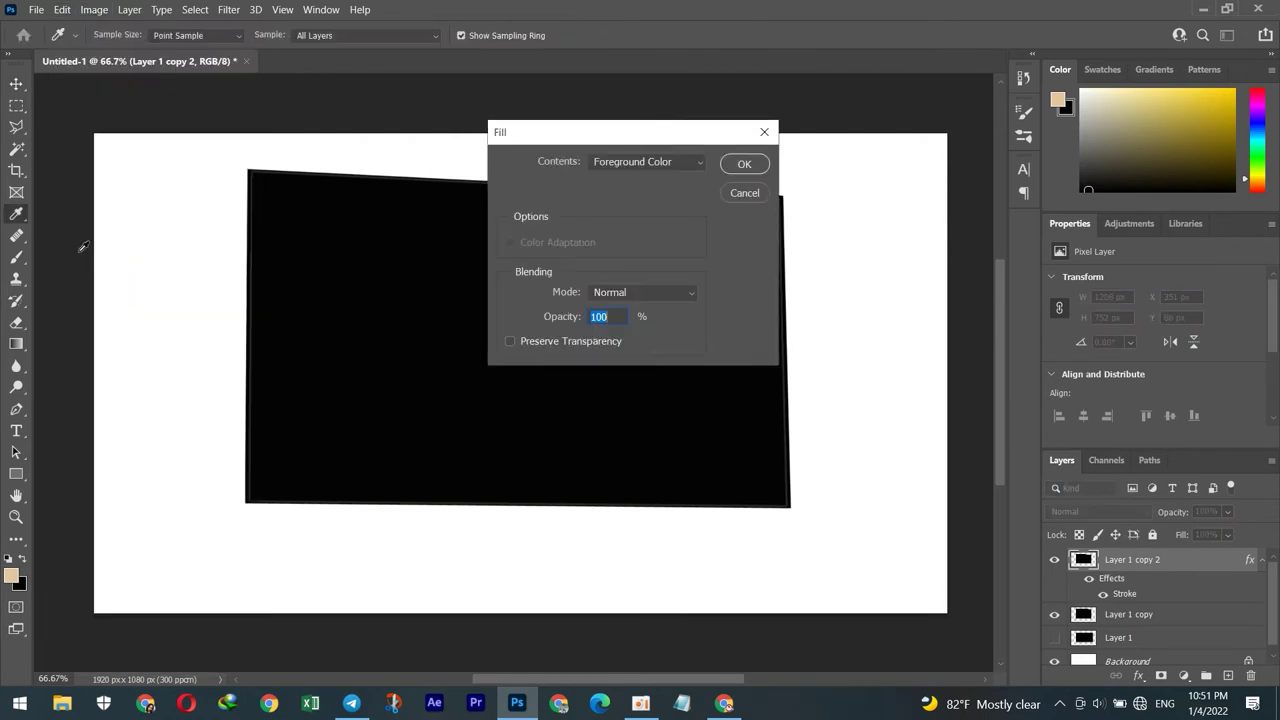
left_click(764, 132)
left_click(108, 12)
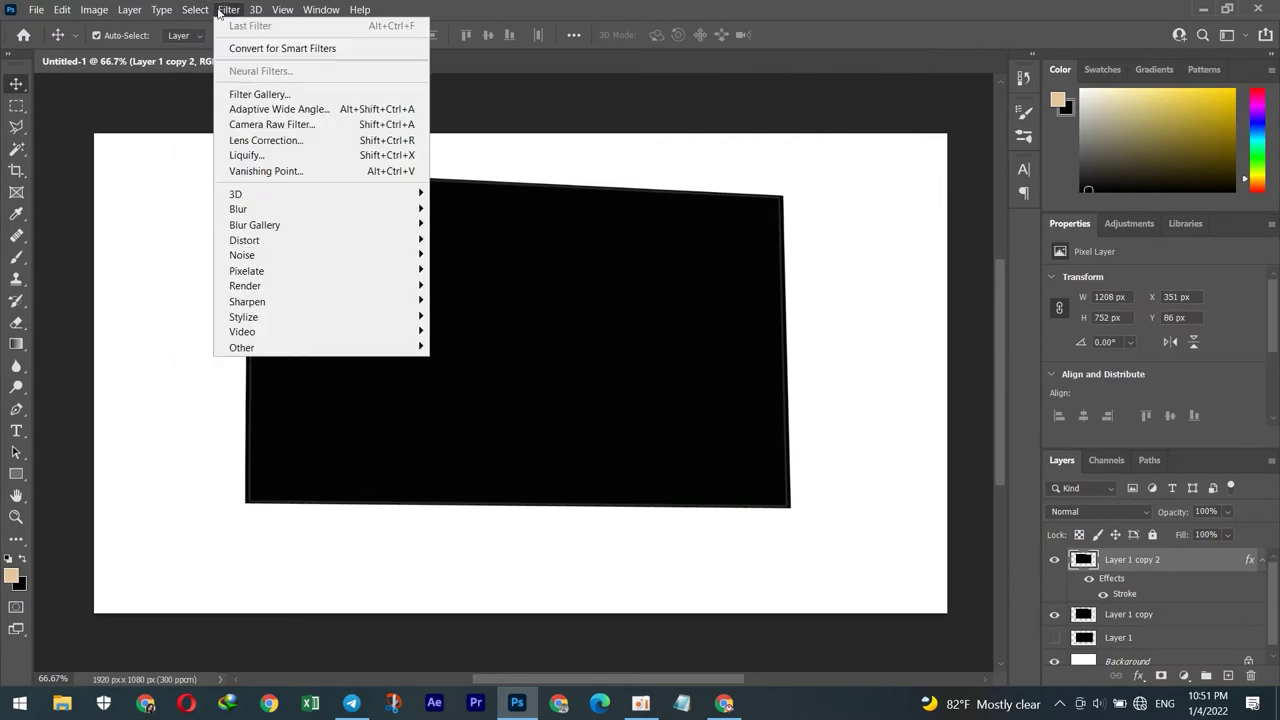
Apply Filter > Blur > Blur, then Blur More, to Layer 1 copy 2
left_click(229, 12)
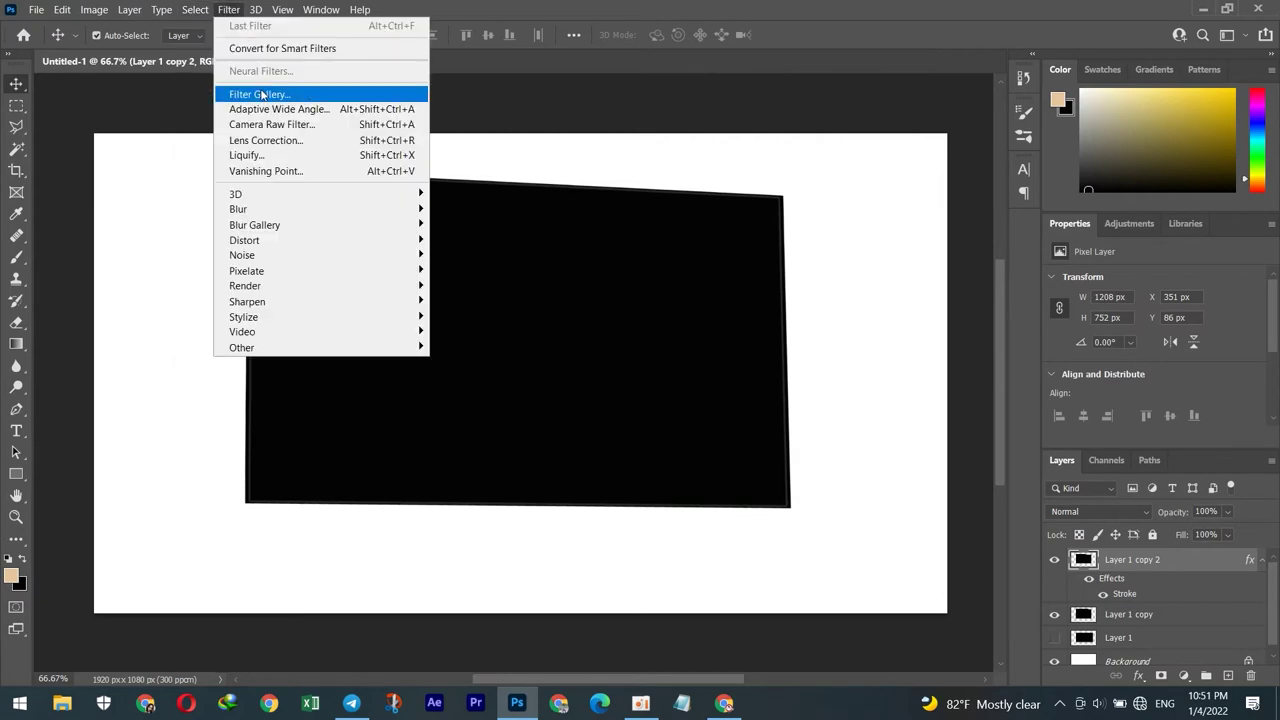
mouse_move(238, 209)
left_click(450, 226)
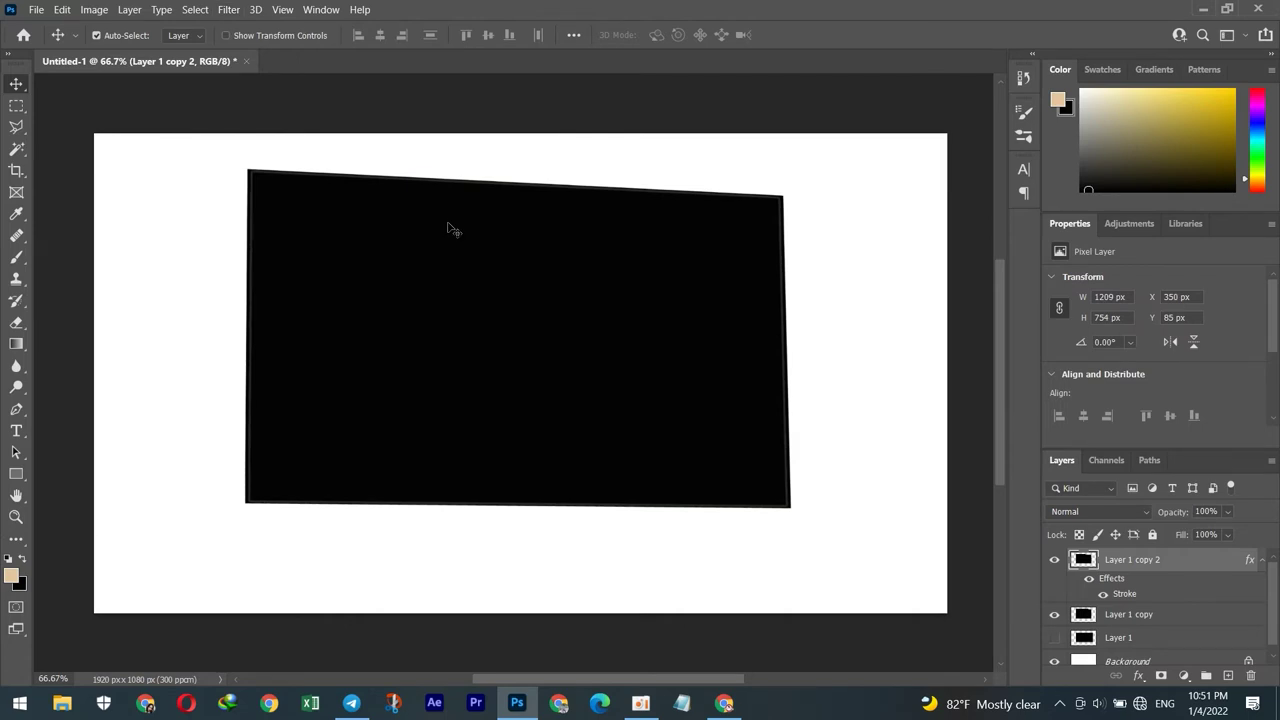
left_click(195, 9)
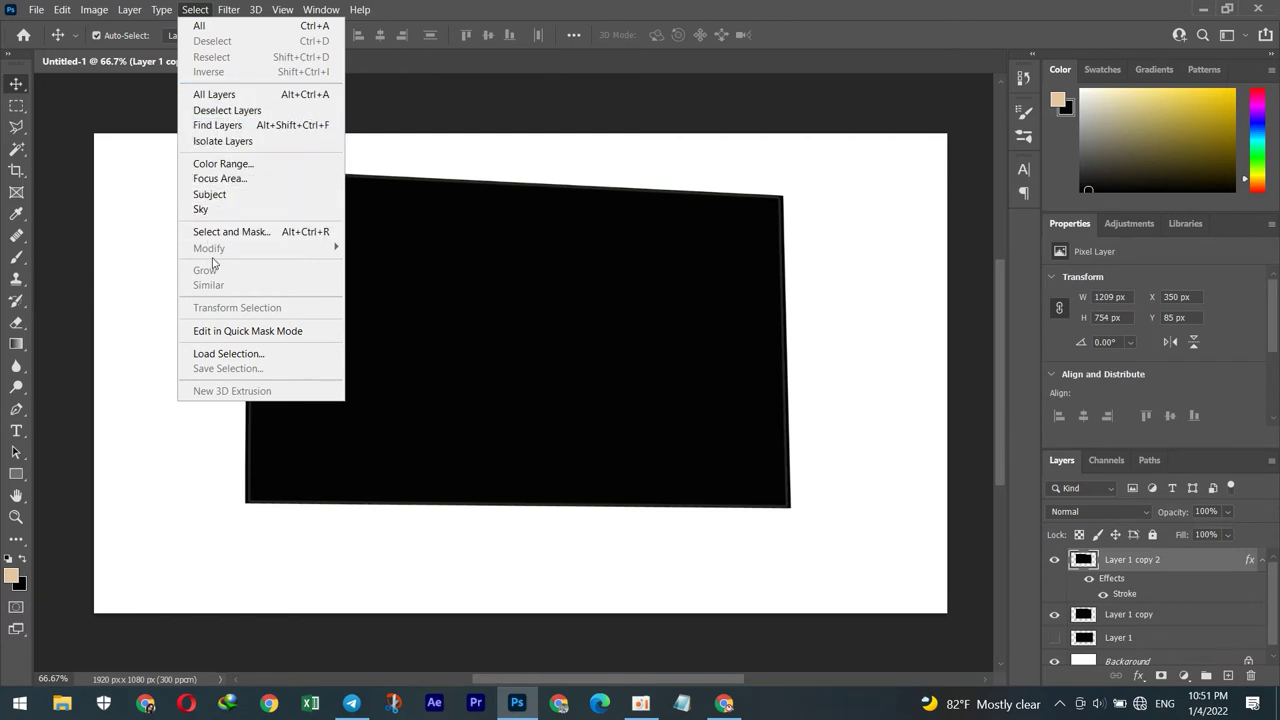
left_click(228, 9)
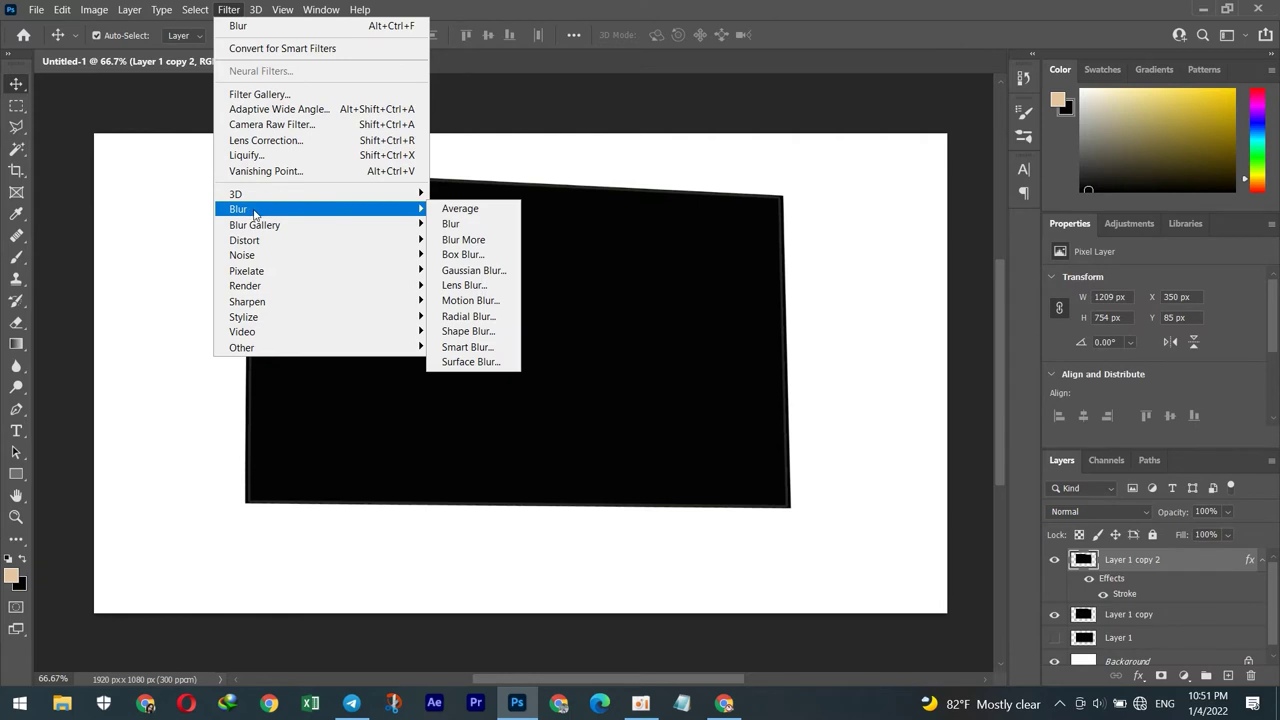
mouse_move(238, 209)
left_click(457, 242)
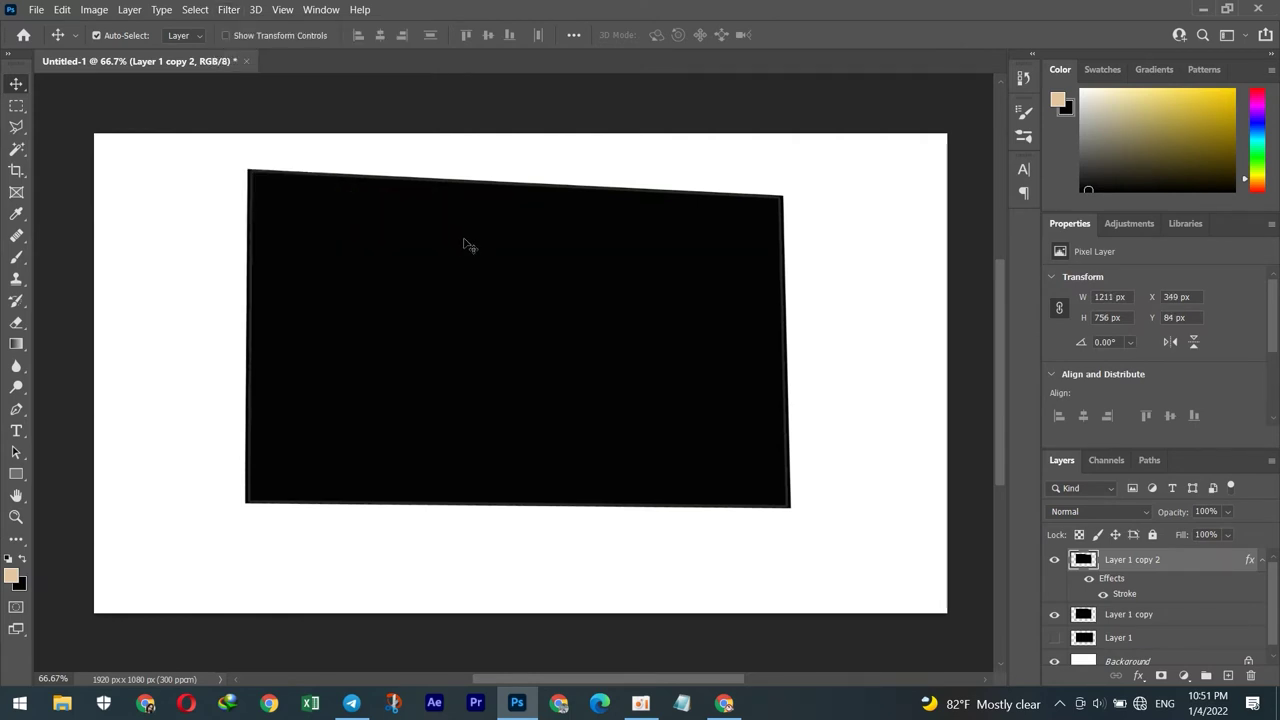
Lower the fill opacity of Layer 1 copy 2 in Blending Options
double_click(1172, 559)
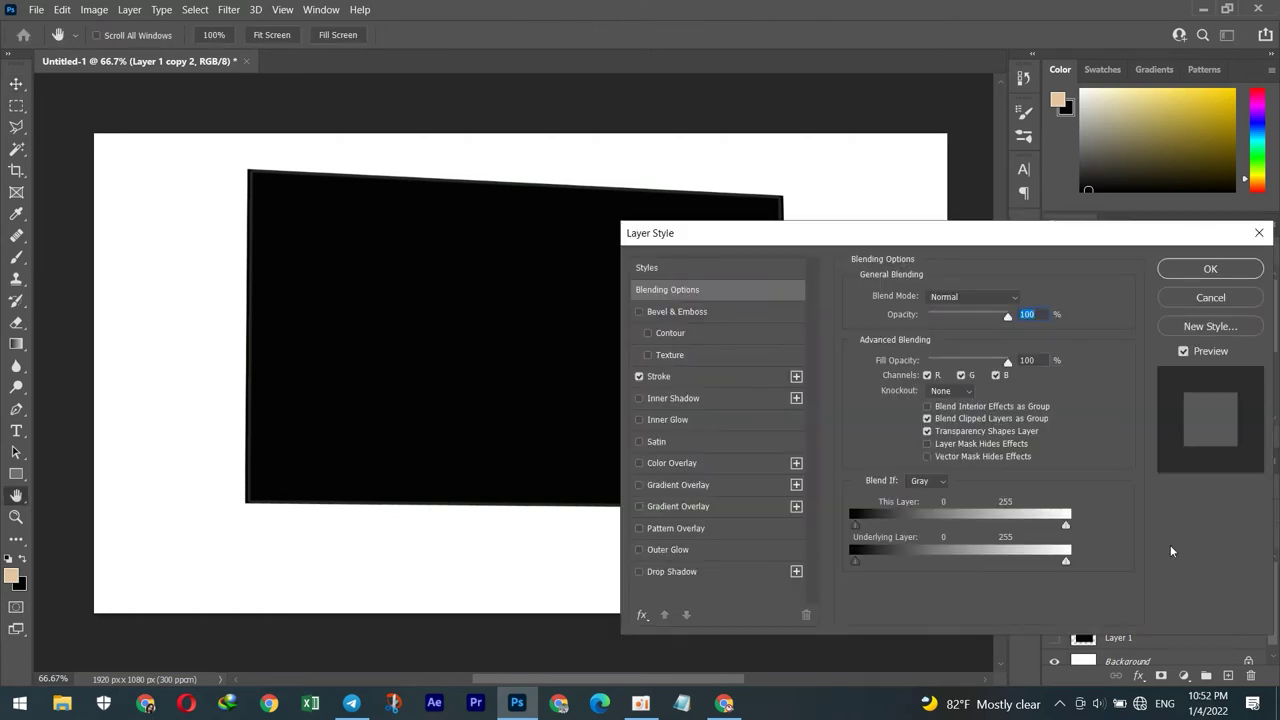
left_click_drag(1006, 363, 997, 358)
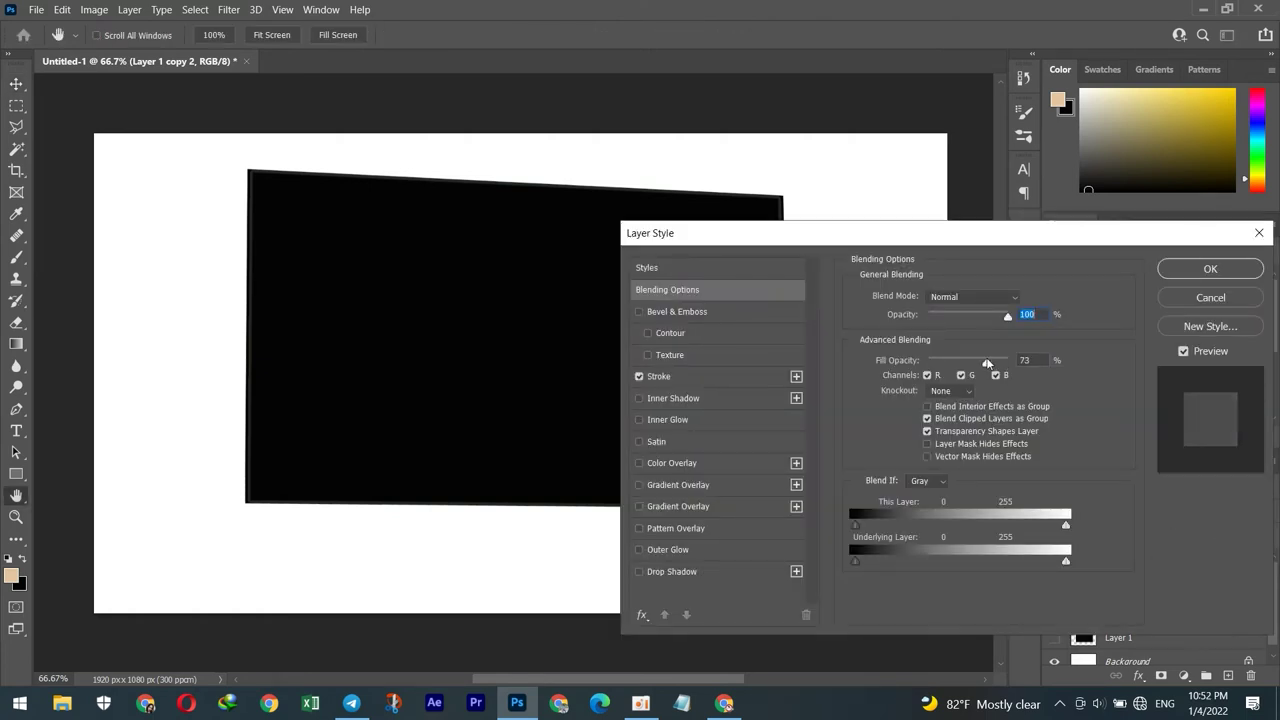
left_click(1204, 268)
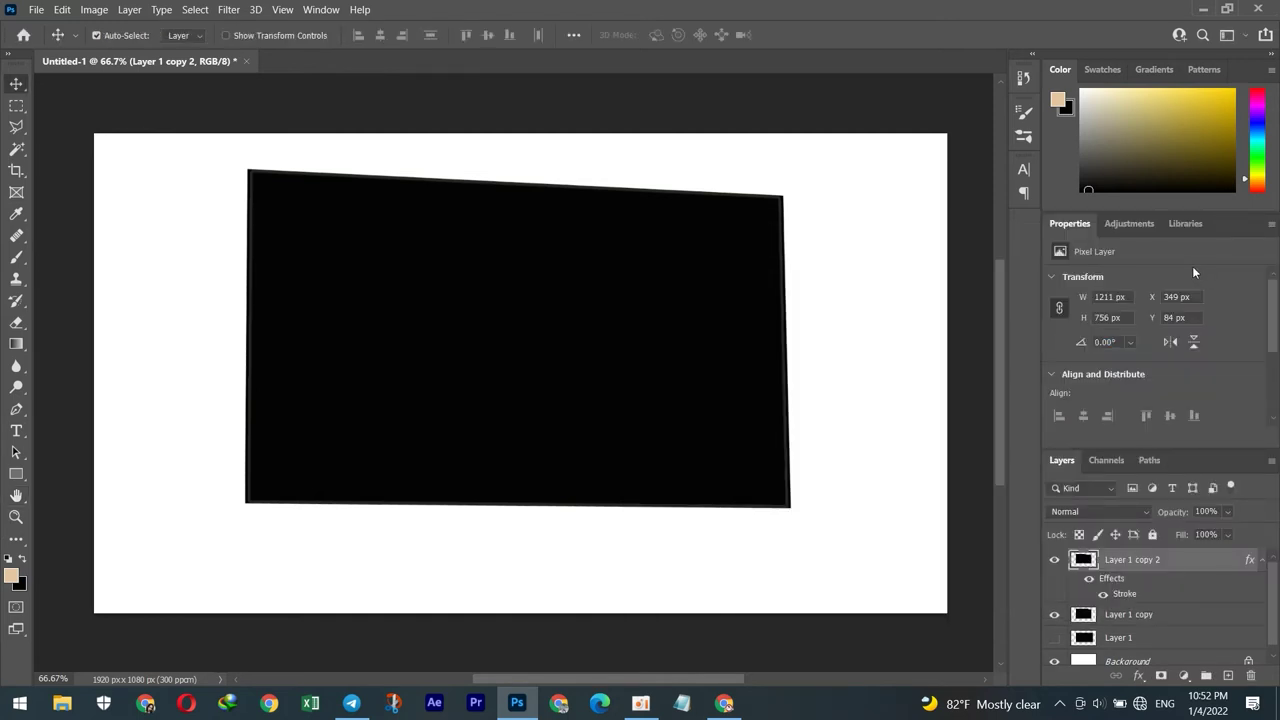
Select Layer 1 copy, keeping Layer 1 hidden, and apply a Blur filter to it
scroll(700, 300, "down", 2)
scroll(1186, 603, "down", 1)
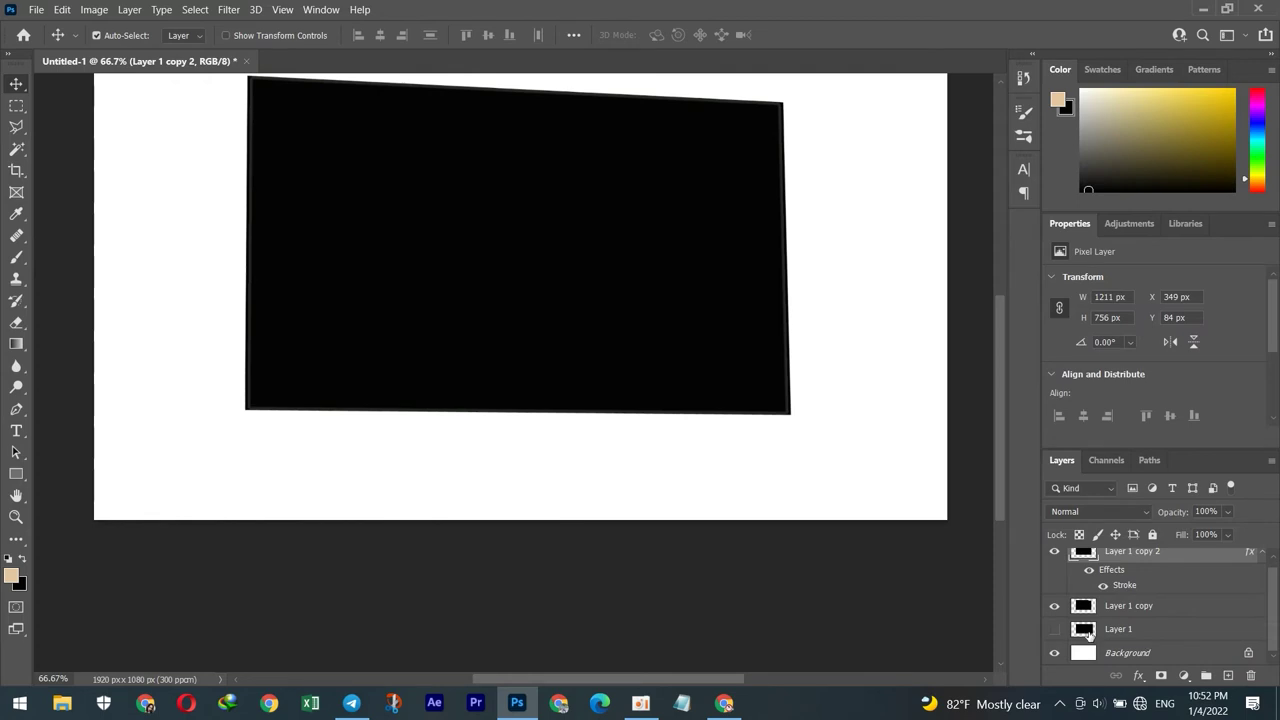
left_click(1055, 630)
left_click(1055, 630)
left_click(1138, 608)
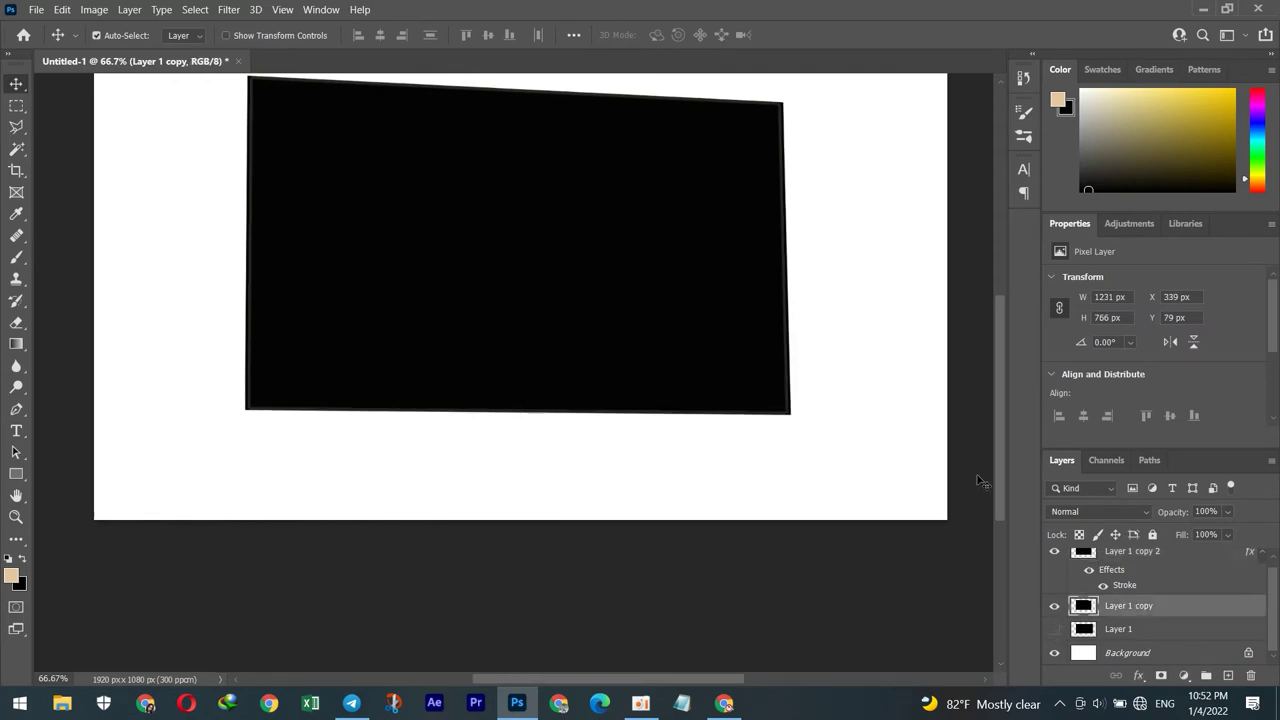
scroll(980, 482, "up", 2)
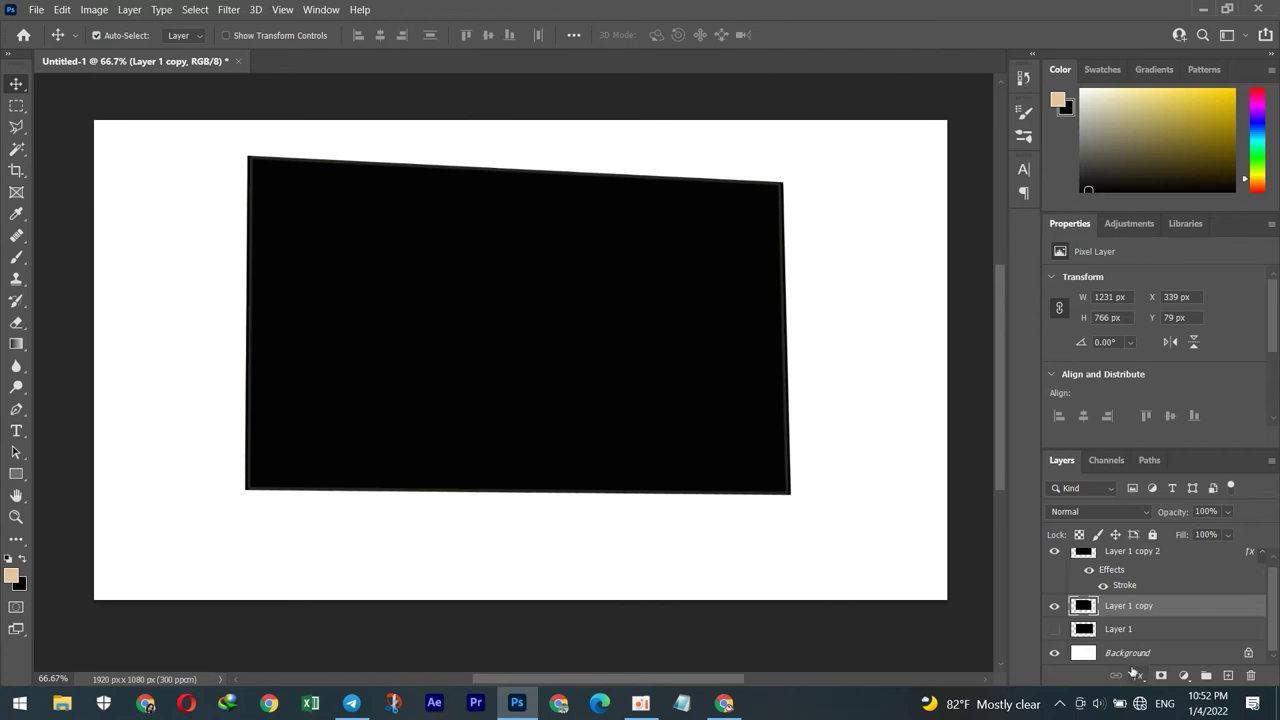
left_click(229, 10)
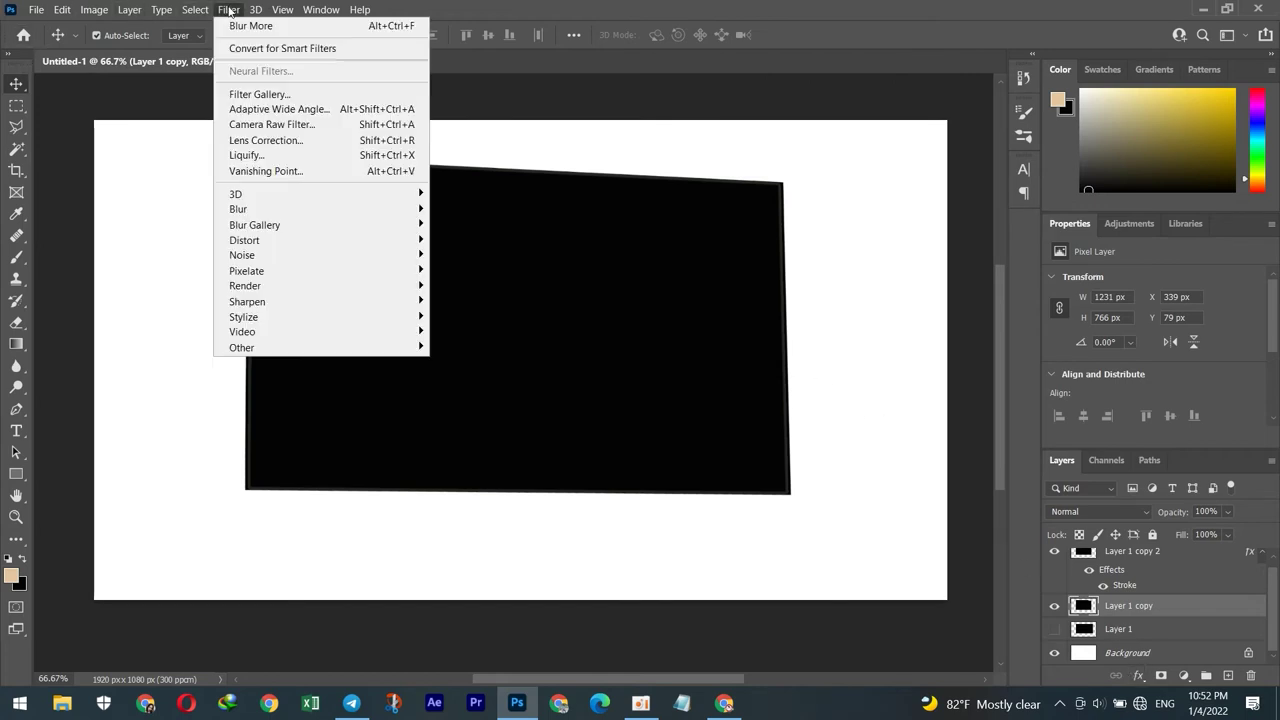
mouse_move(238, 209)
left_click(455, 209)
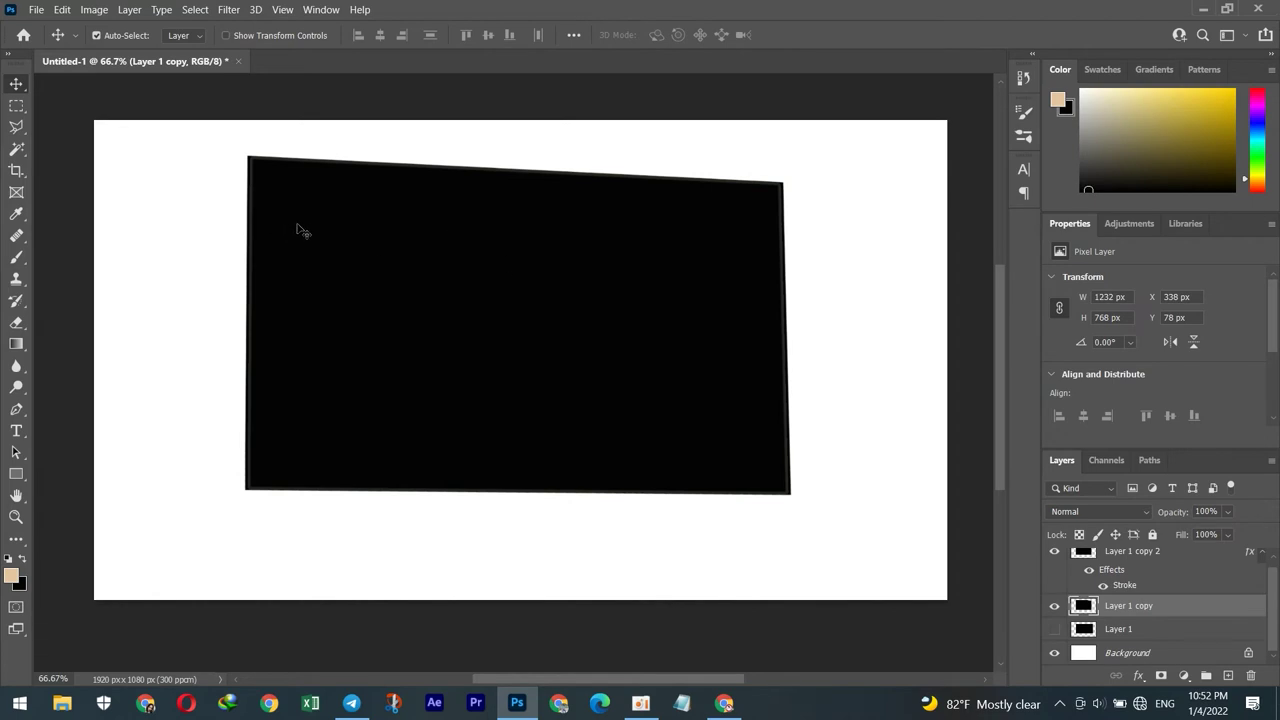
Open the lemon JPEG from the Pictures folder as a new document
left_click(35, 10)
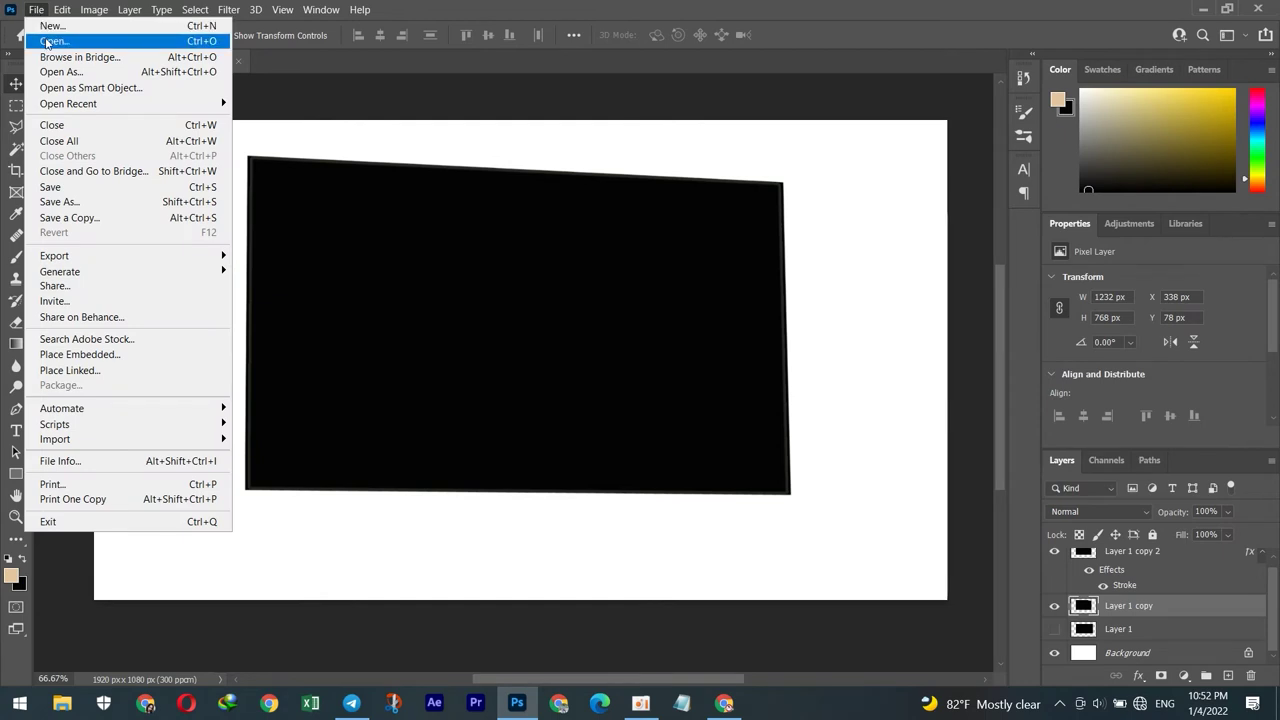
left_click(57, 40)
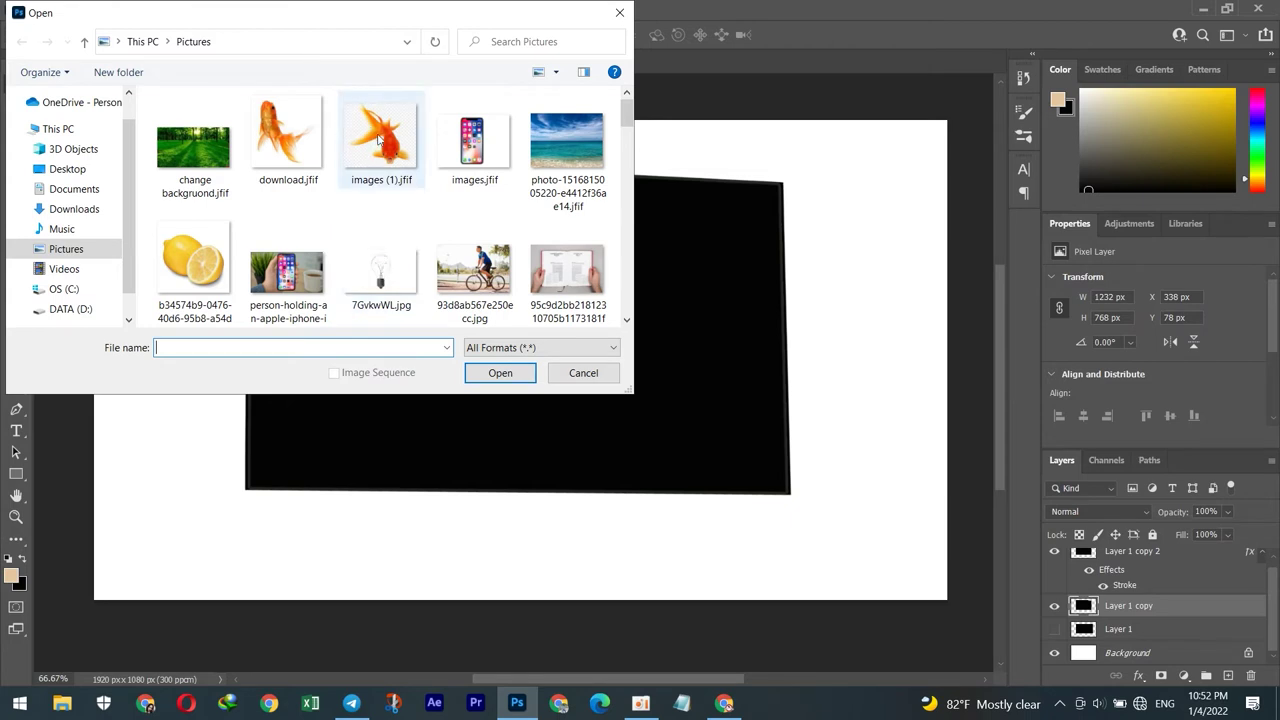
scroll(375, 132, "down", 2)
scroll(375, 132, "up", 1)
left_click(188, 127)
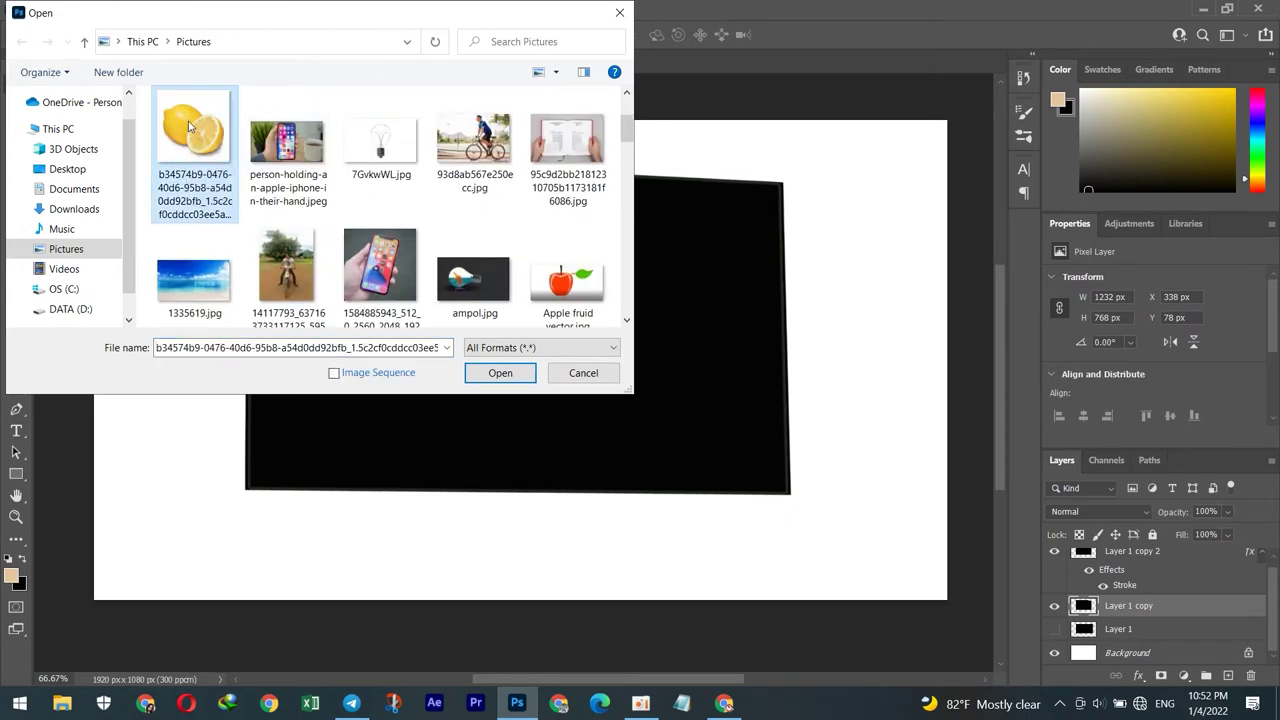
left_click(505, 373)
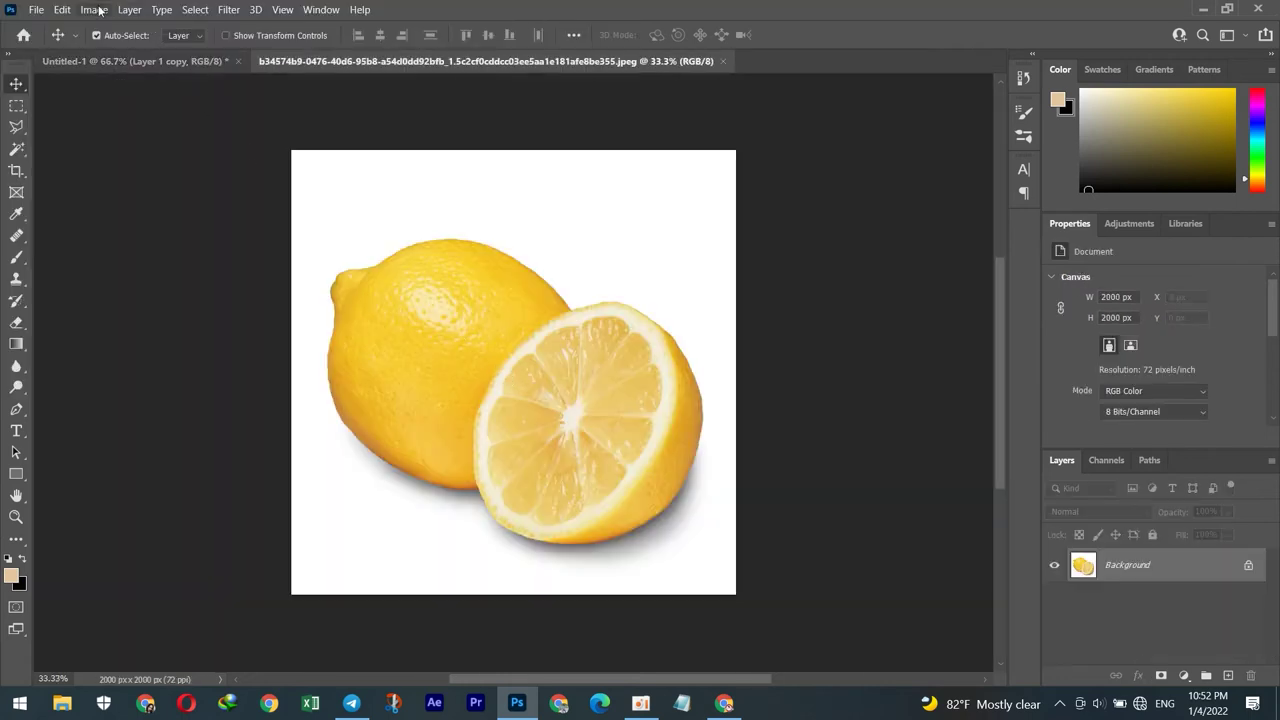
Select both lemons with Select > Subject, leaving the white background out
left_click(226, 10)
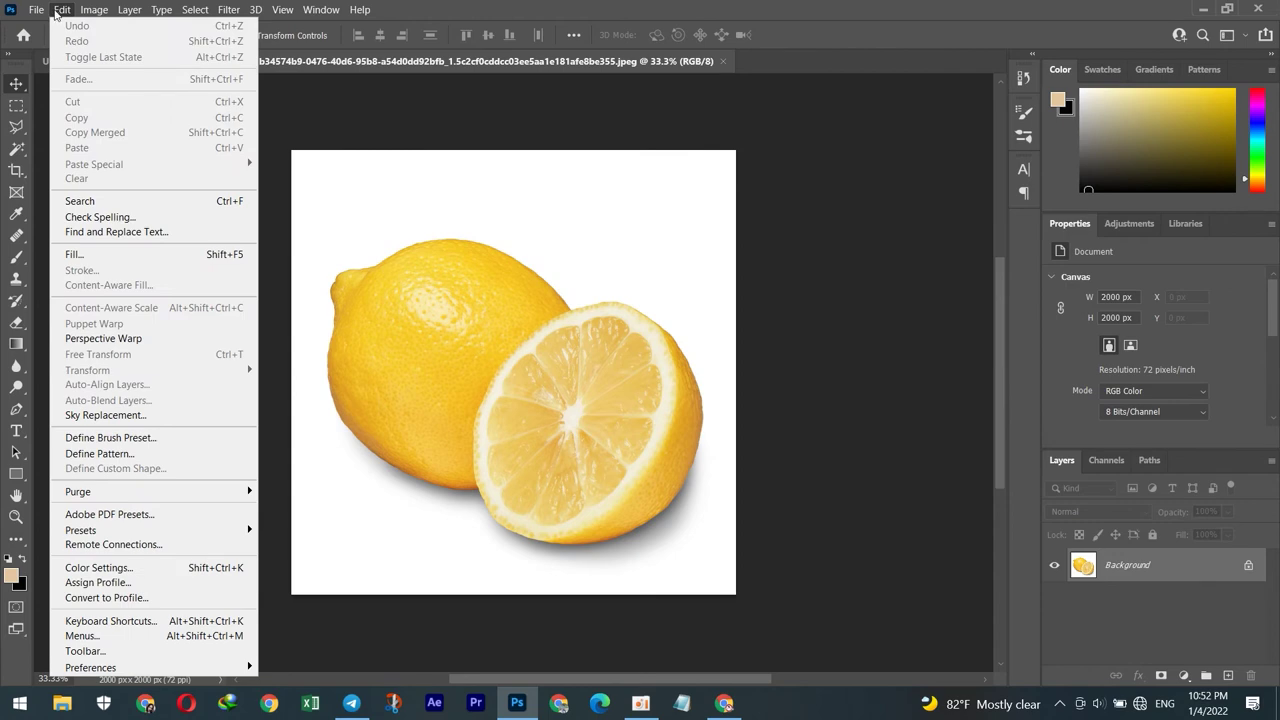
left_click(56, 10)
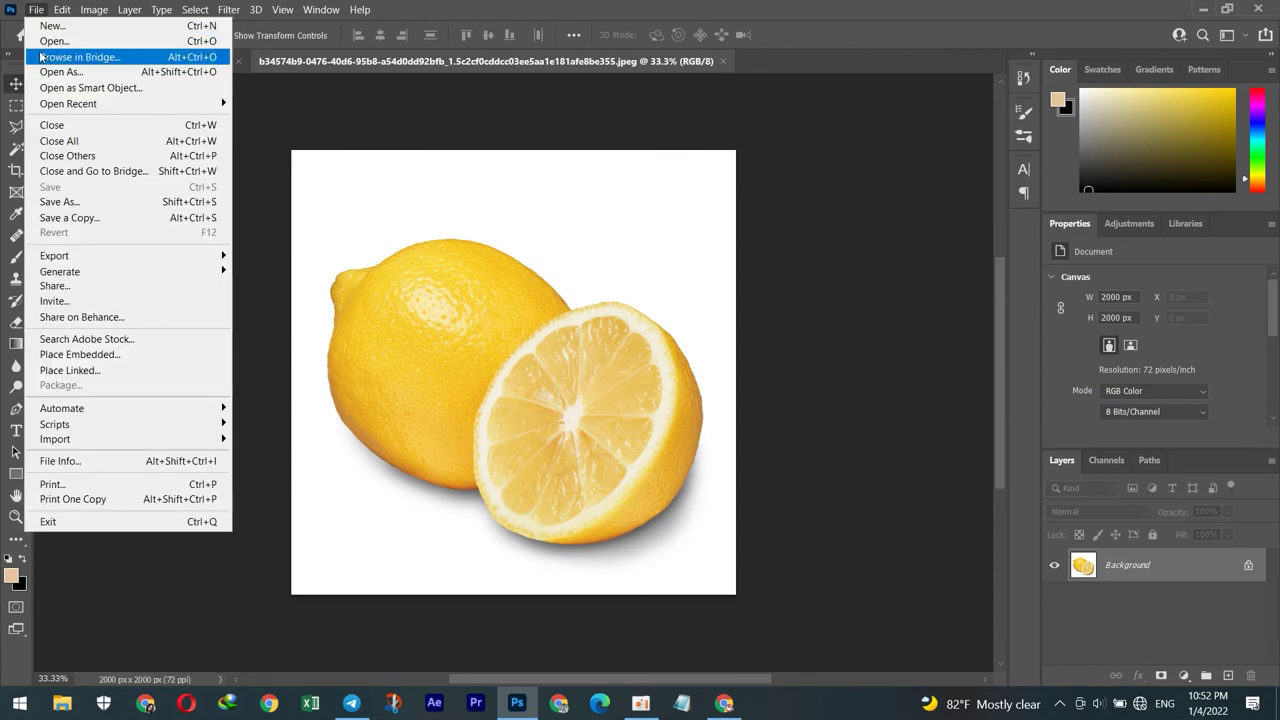
left_click(94, 10)
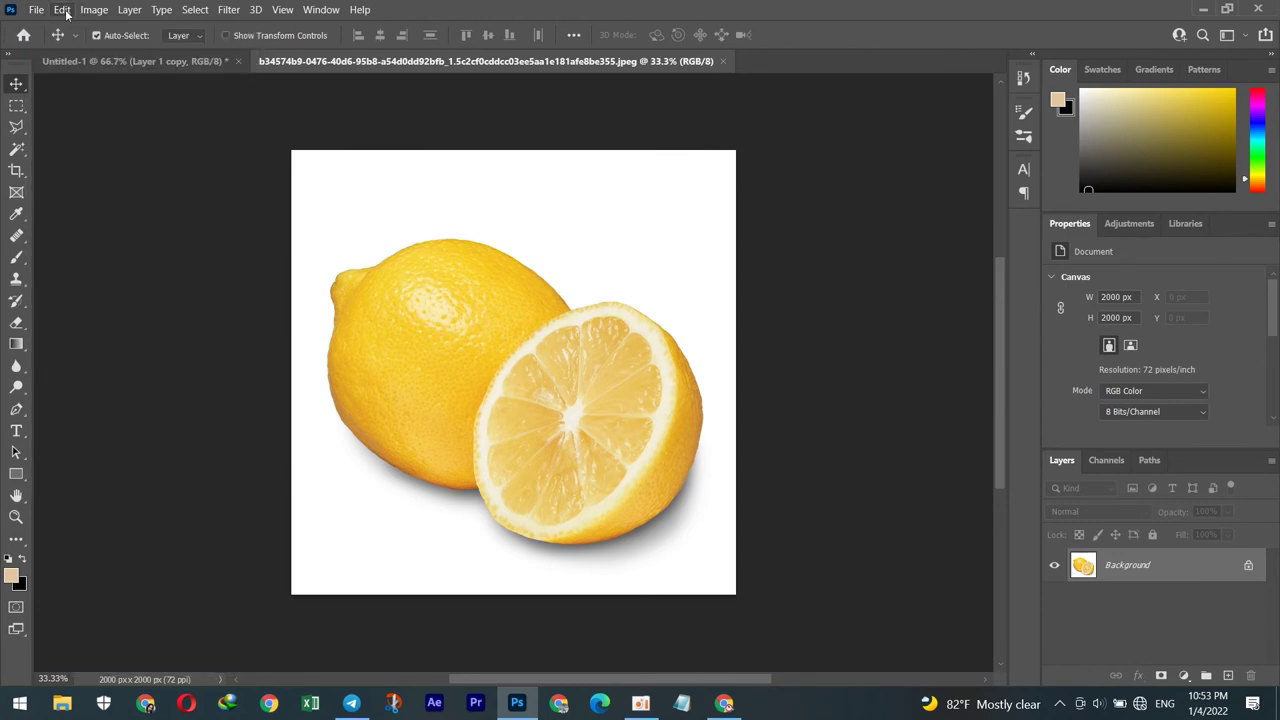
left_click(83, 254)
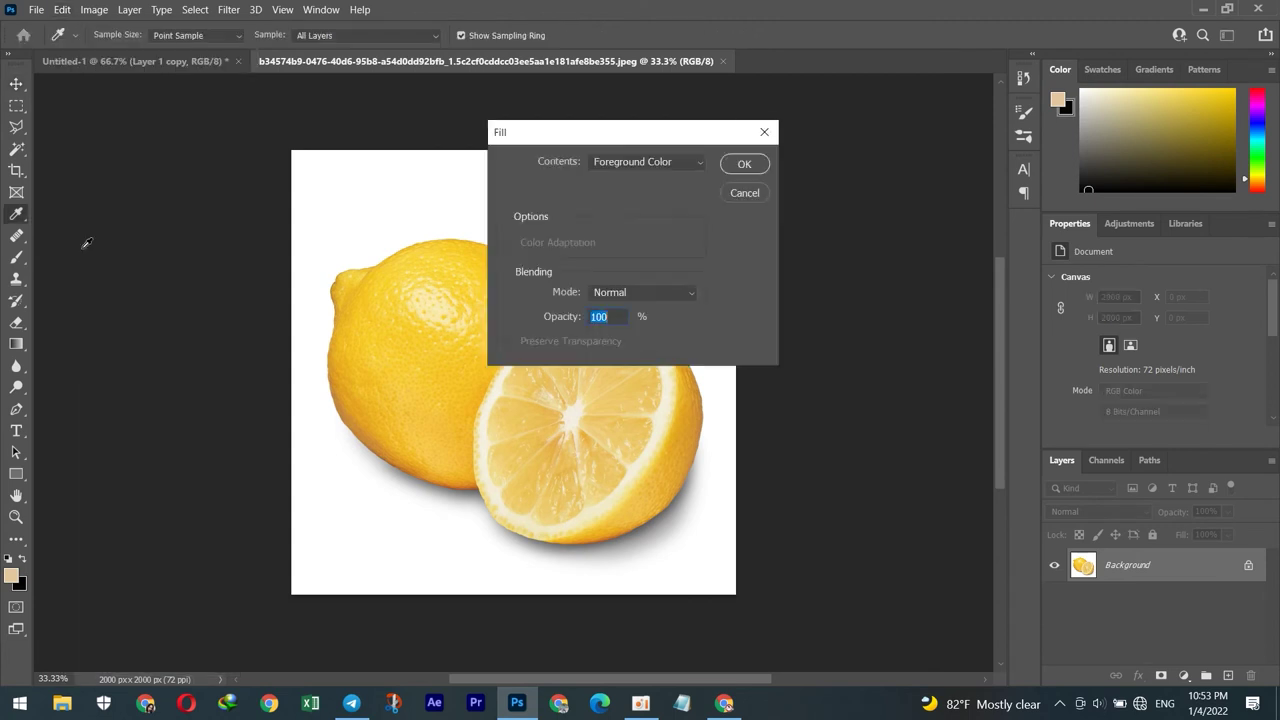
left_click(764, 131)
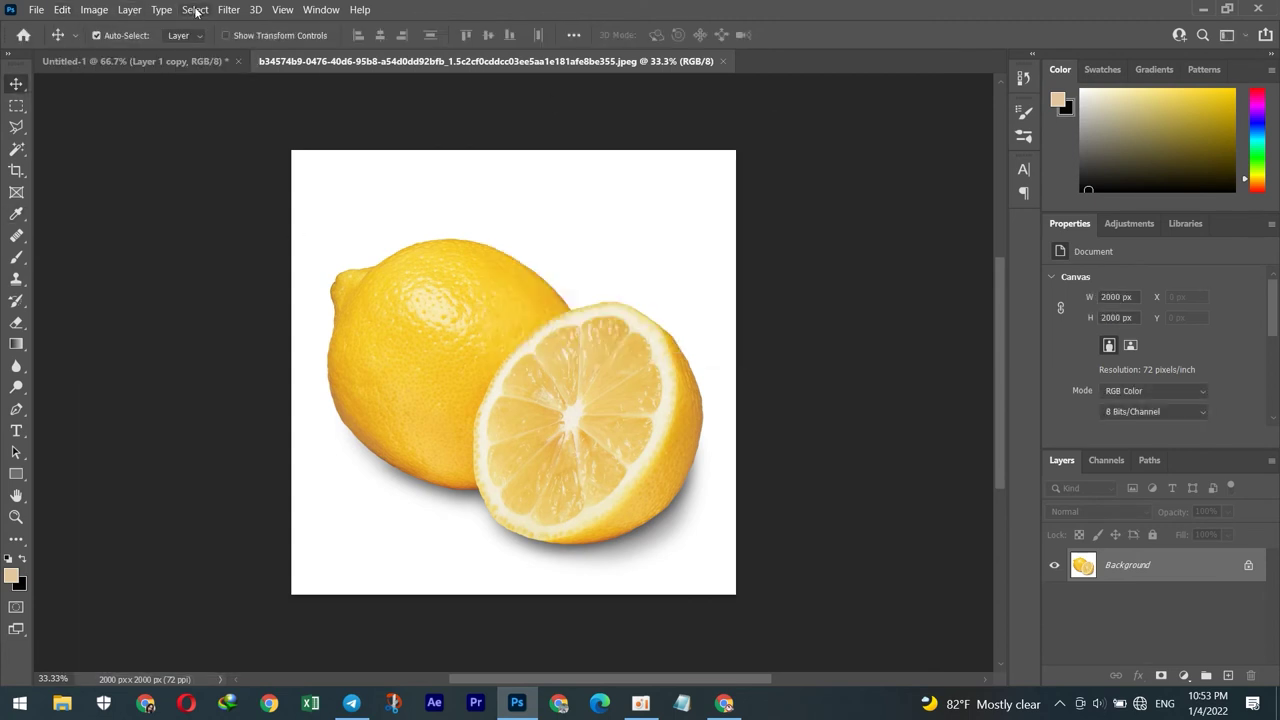
left_click(196, 12)
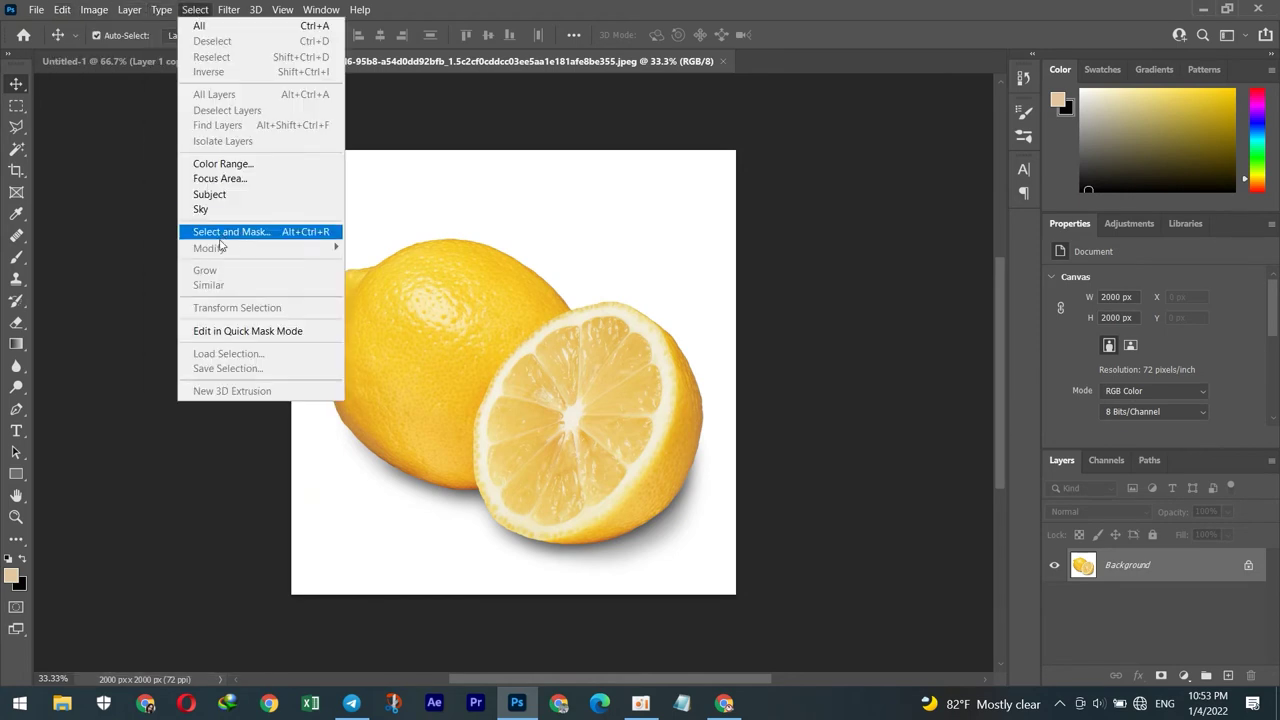
left_click(219, 196)
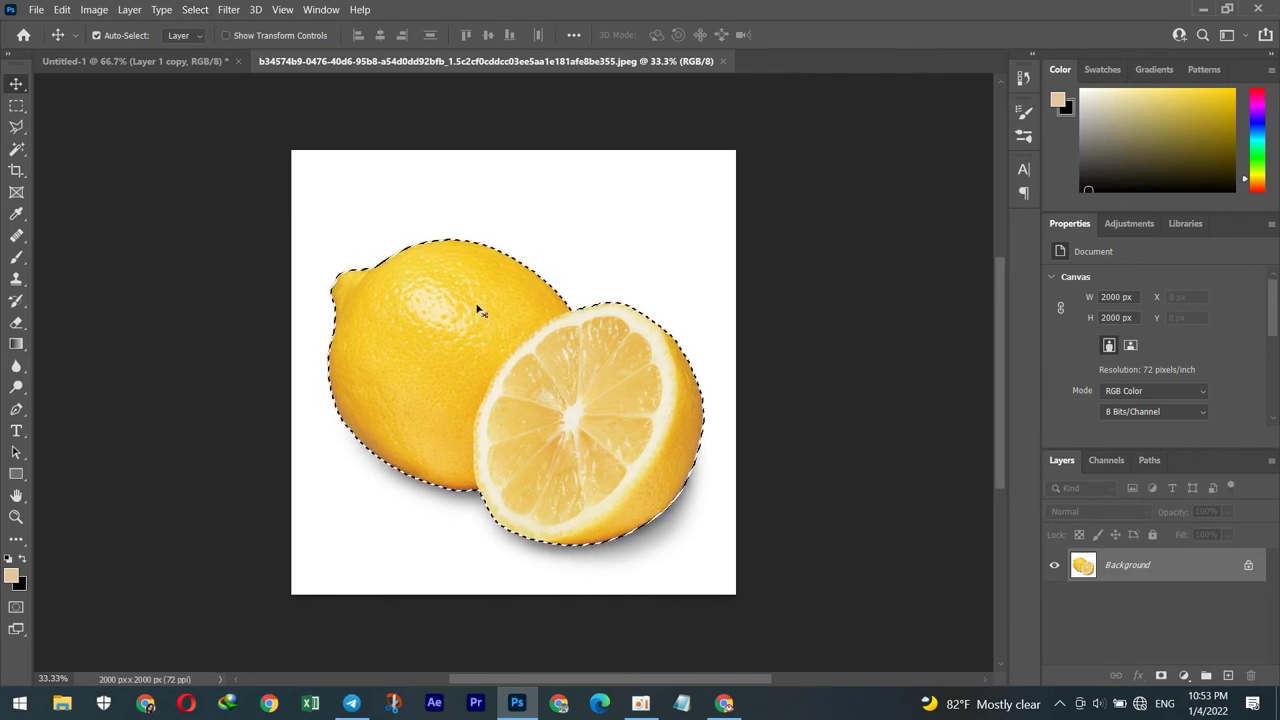
Drag the selected lemons into the Untitled-1 design as Layer 2 and hide Layer 1 copy 2
mouse_move(466, 350)
left_mouse_down()
mouse_move(158, 98)
mouse_move(505, 325)
left_mouse_up()
left_click_drag(431, 309, 431, 309)
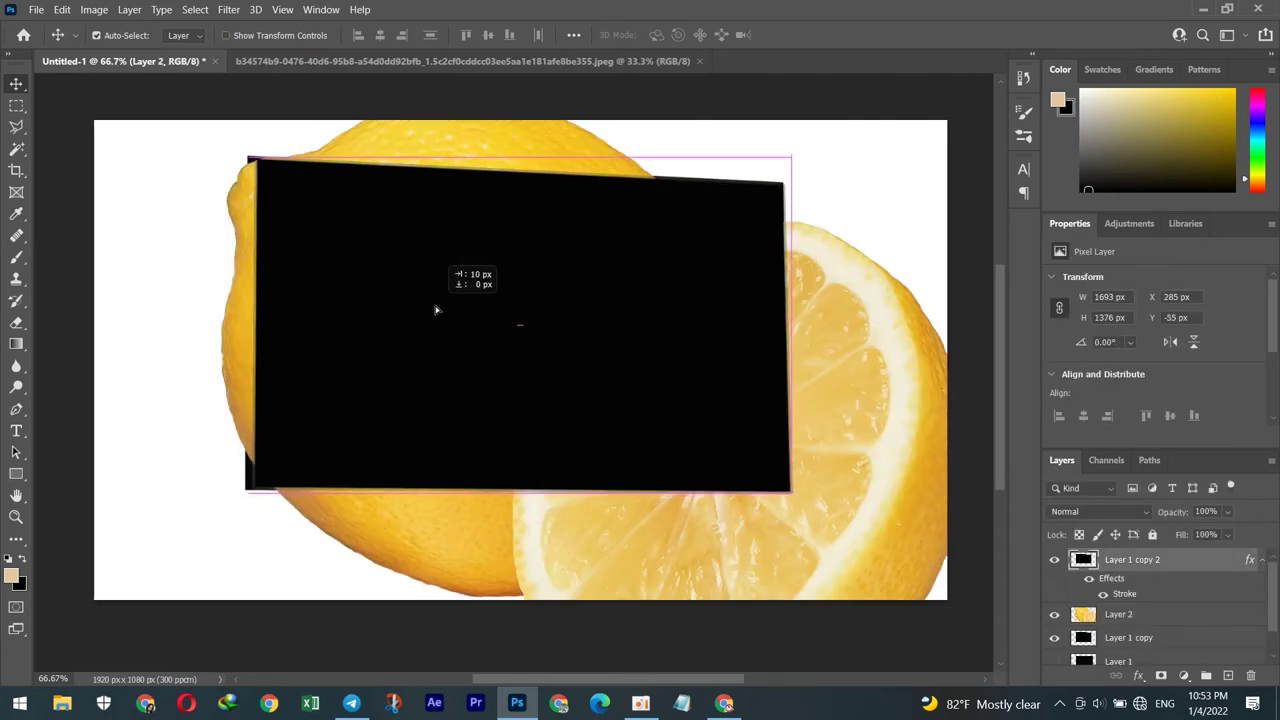
mouse_move(431, 309)
left_mouse_down()
mouse_move(419, 310)
mouse_move(431, 309)
left_mouse_up()
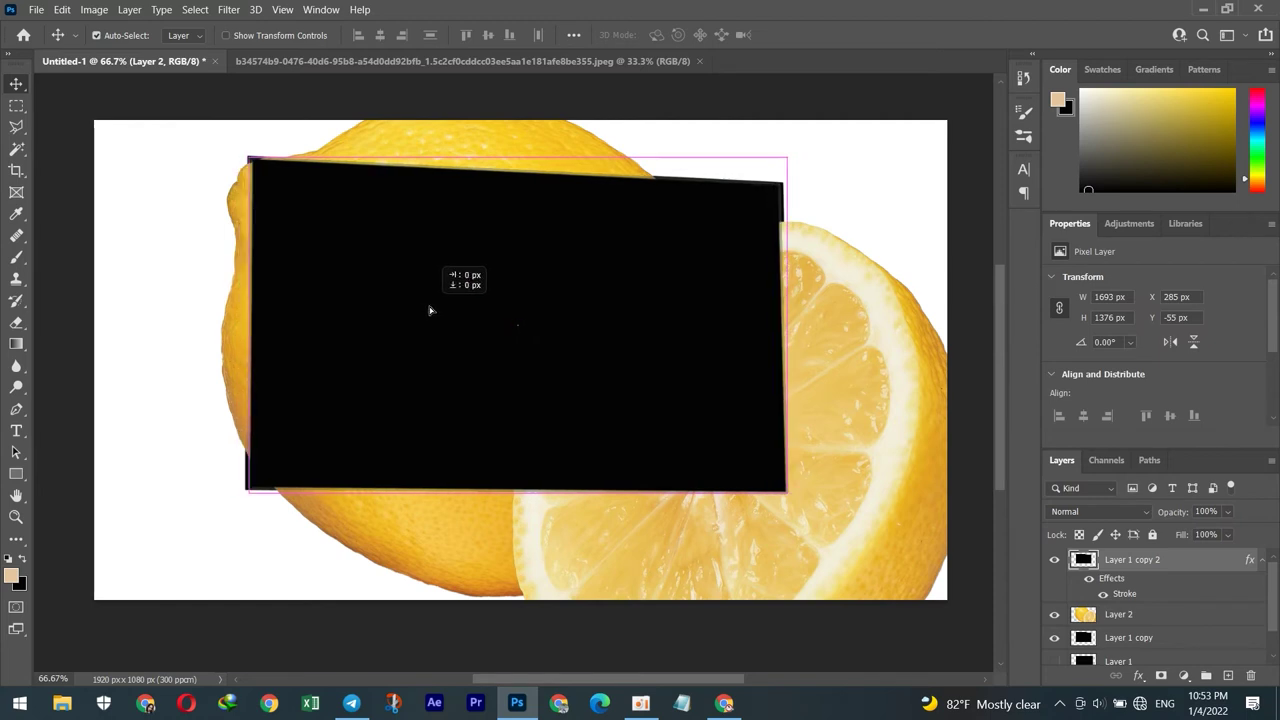
left_click_drag(431, 309, 431, 309)
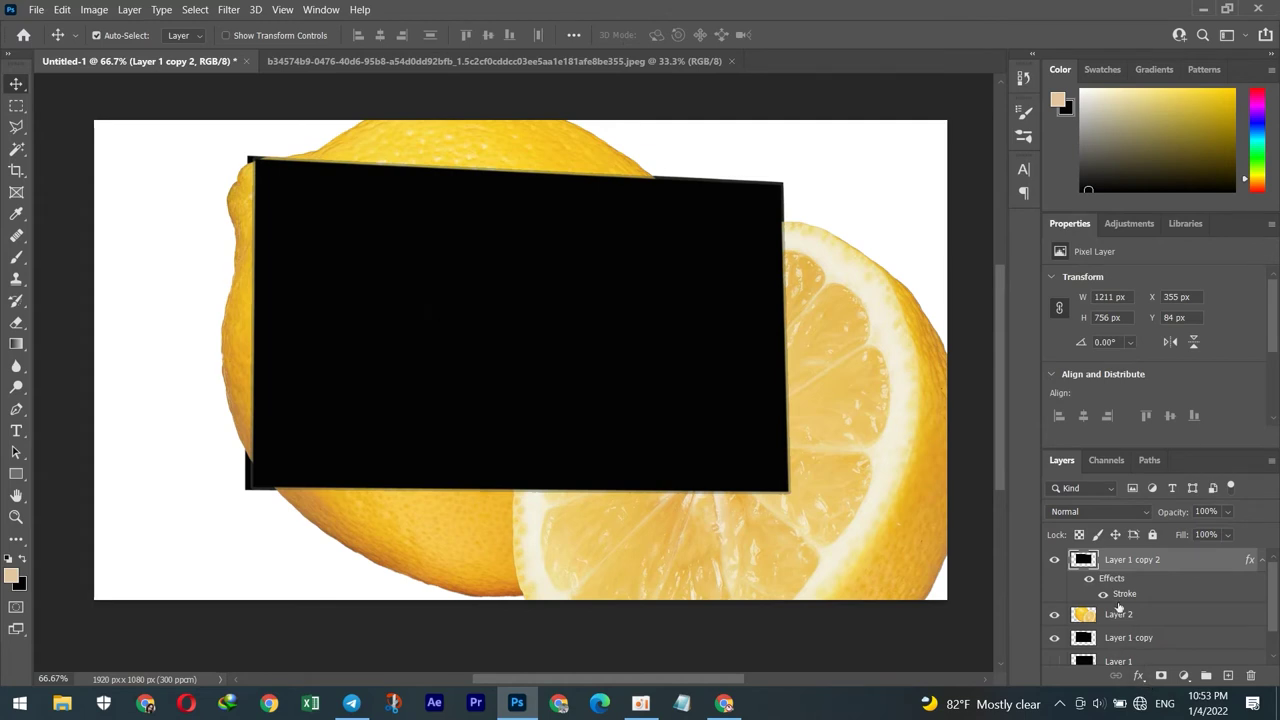
scroll(1063, 622, "down", 1)
left_click(1054, 631)
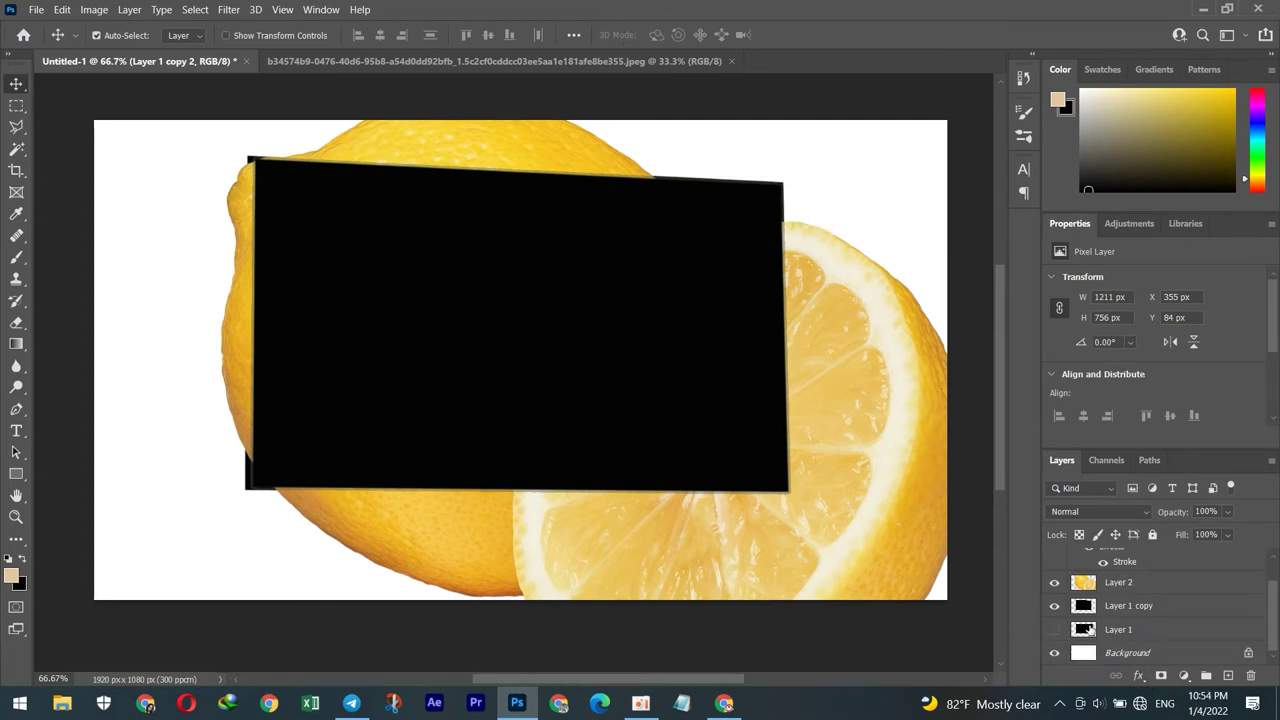
scroll(1110, 618, "up", 2)
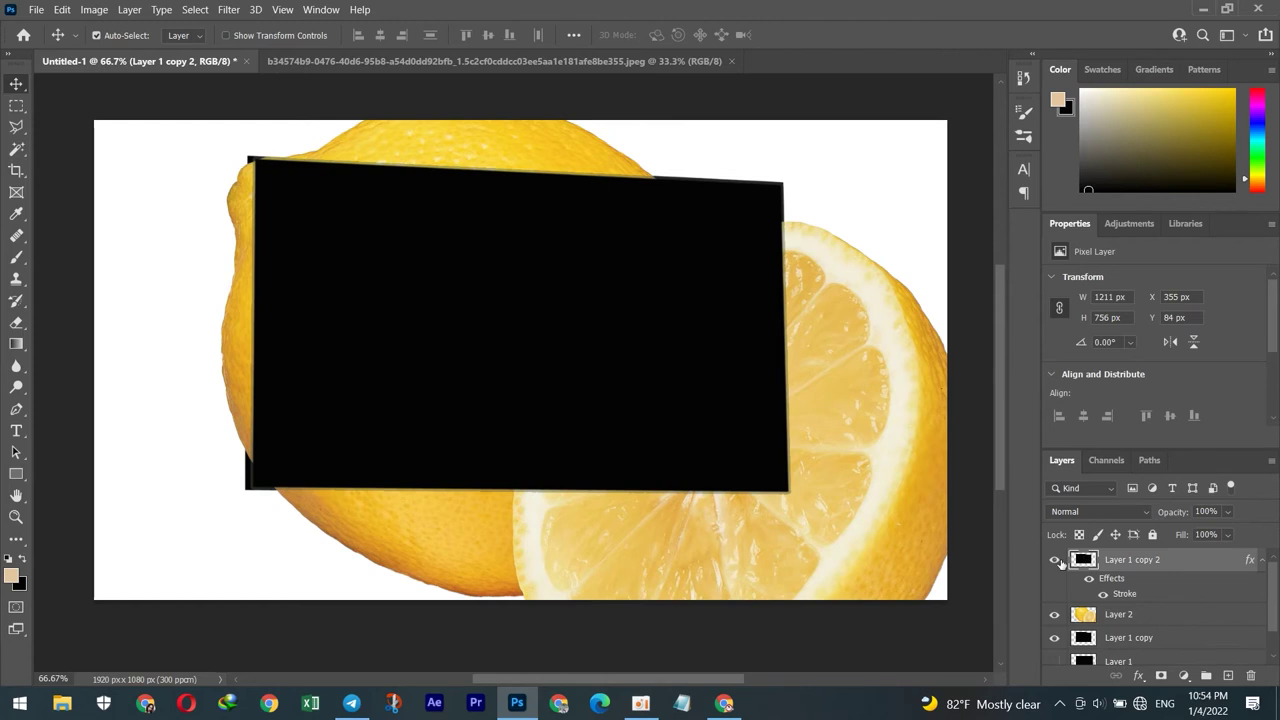
left_click(1057, 561)
Shrink the Layer 2 lemons to about 56% and move them onto the black rectangle
left_click(1057, 561)
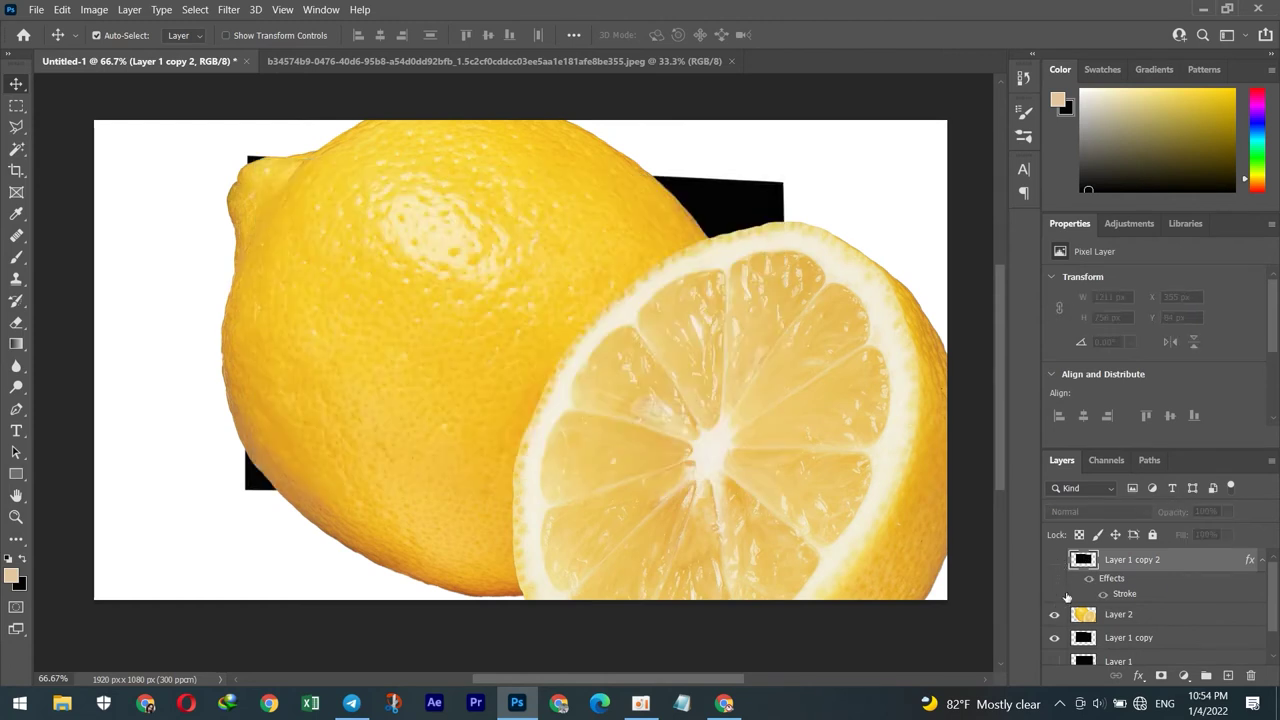
key("ctrl")
left_click(436, 296)
key("ctrl+t")
left_click_drag(208, 98, 374, 226)
left_click_drag(657, 471, 561, 380)
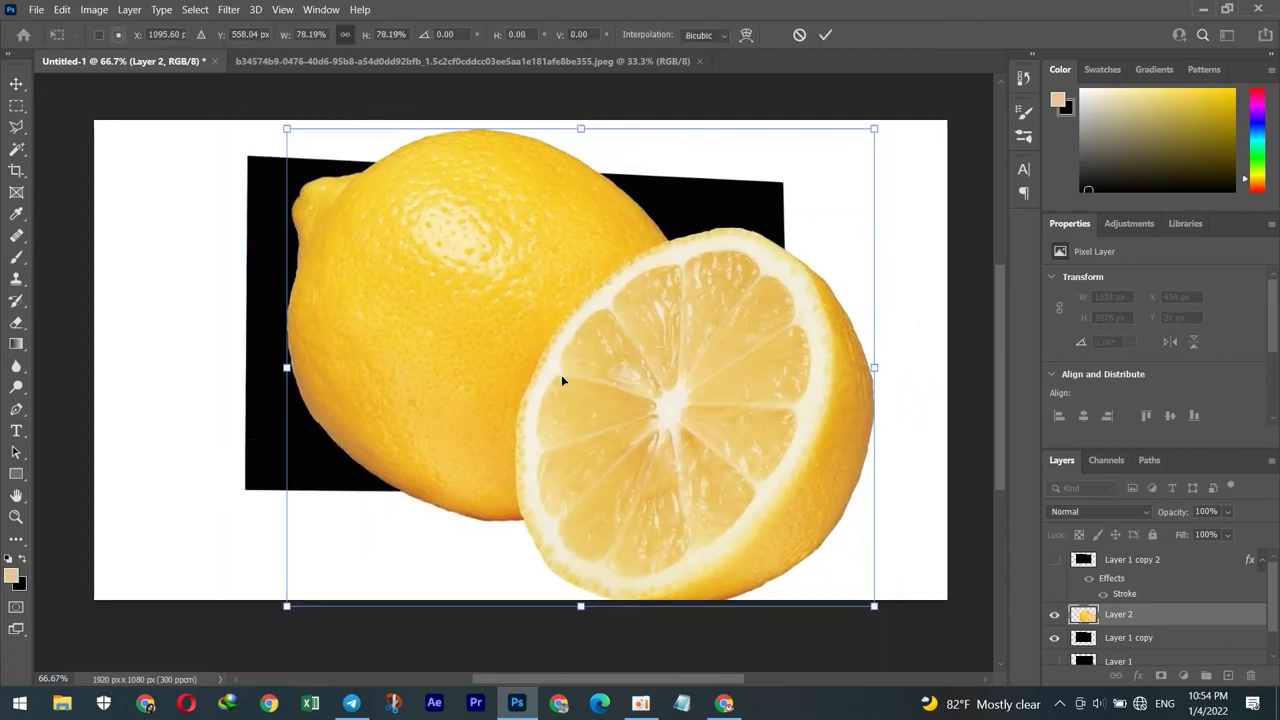
left_click_drag(874, 605, 709, 471)
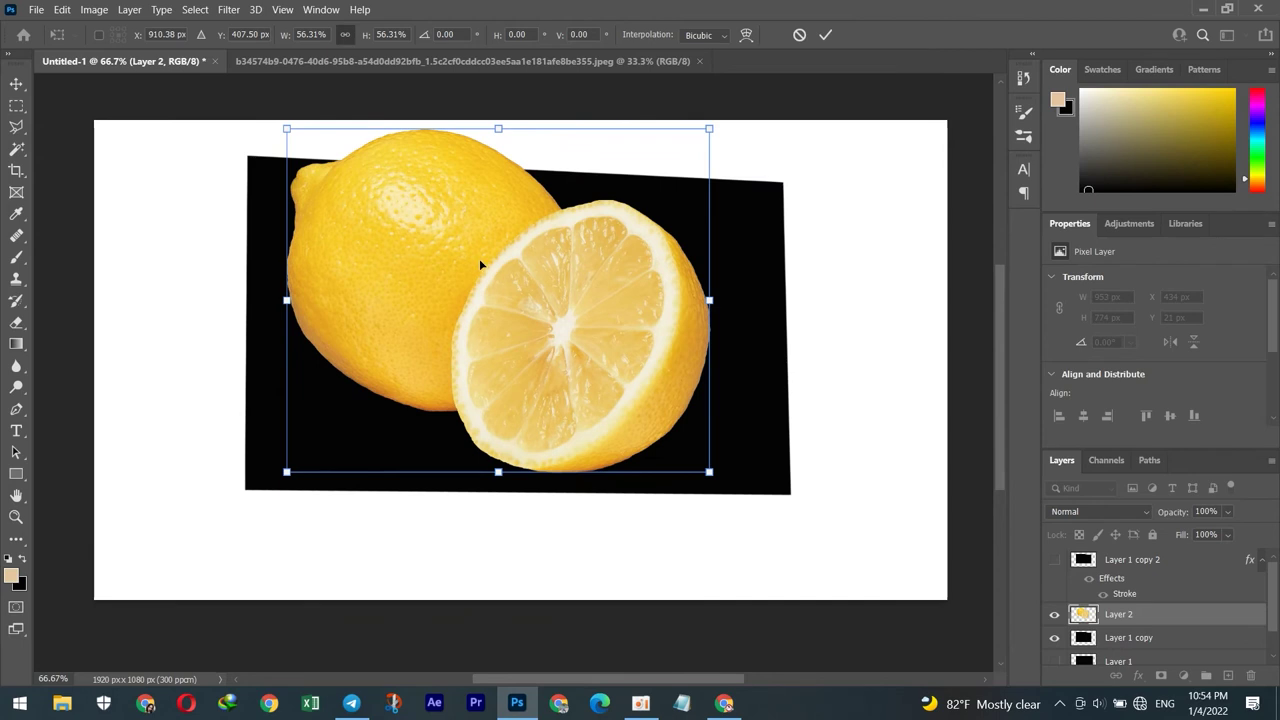
left_click_drag(480, 265, 502, 305)
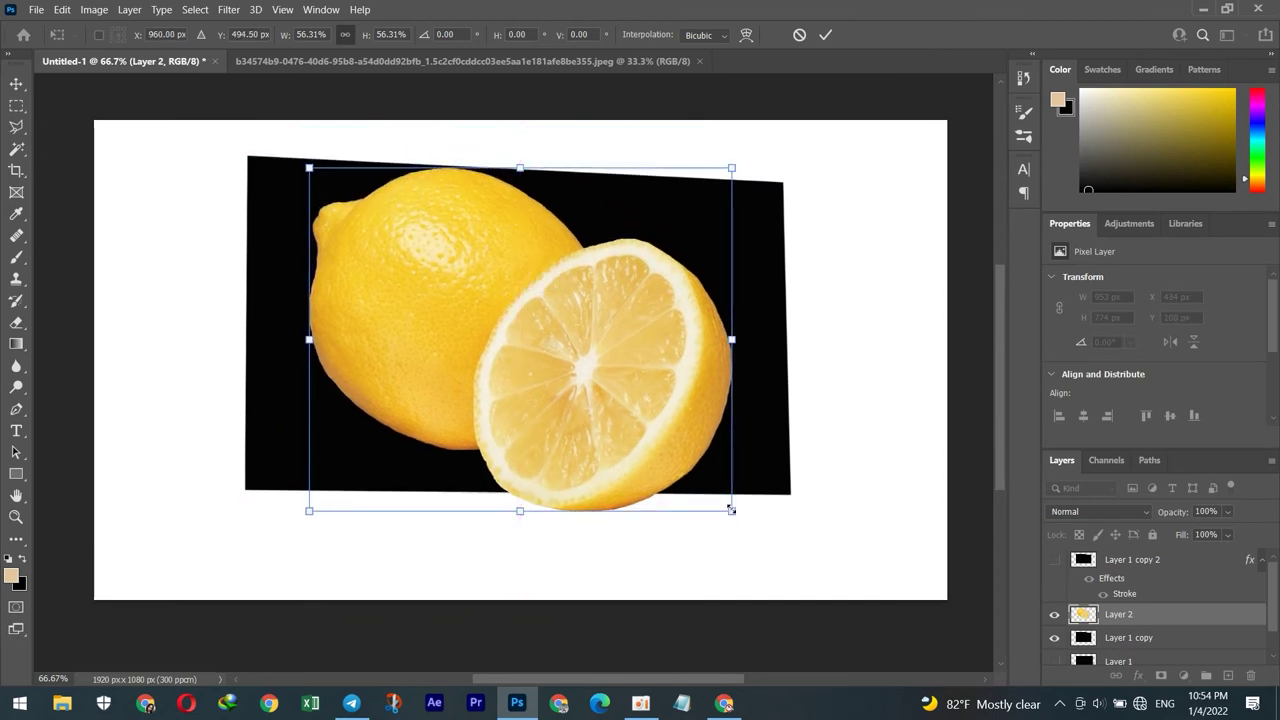
Scale the lemons down to about 37% (623 × 506 px) and show Layer 1 copy 2 again
left_click_drag(731, 510, 670, 470)
left_click_drag(423, 280, 440, 281)
left_click_drag(685, 175, 660, 200)
left_click_drag(553, 330, 571, 318)
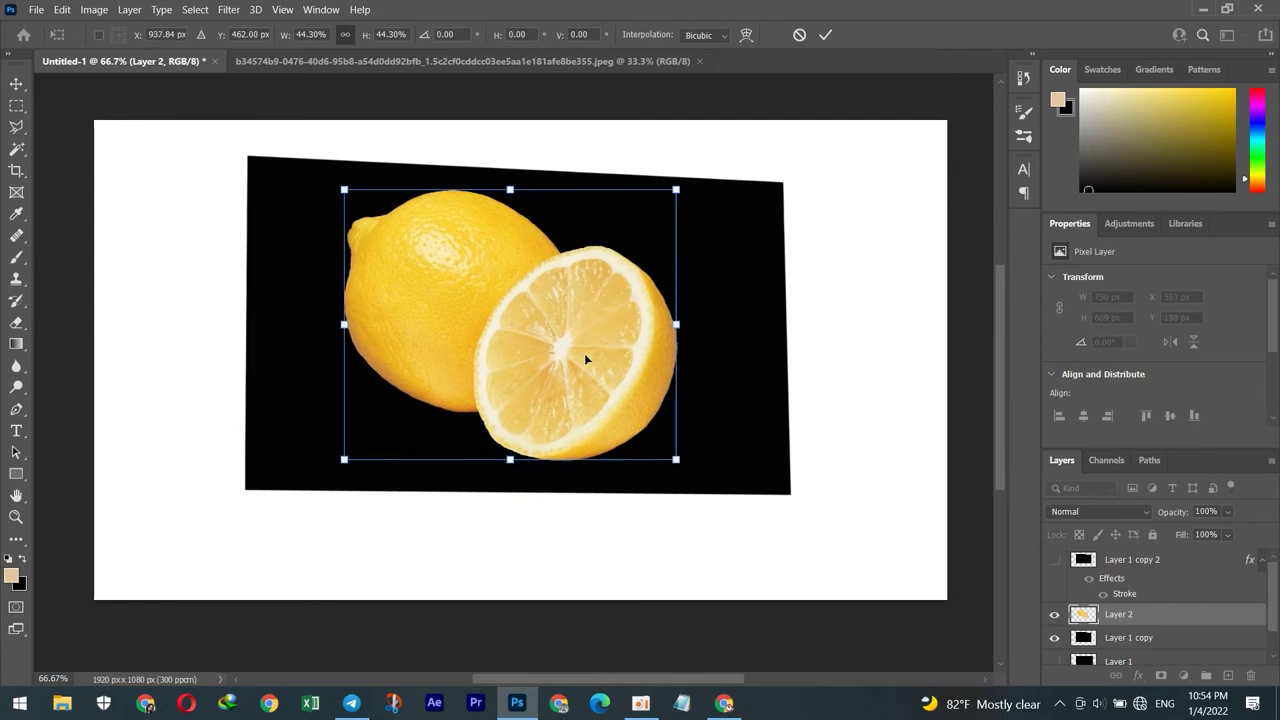
left_click_drag(676, 458, 668, 456)
left_click_drag(668, 189, 631, 221)
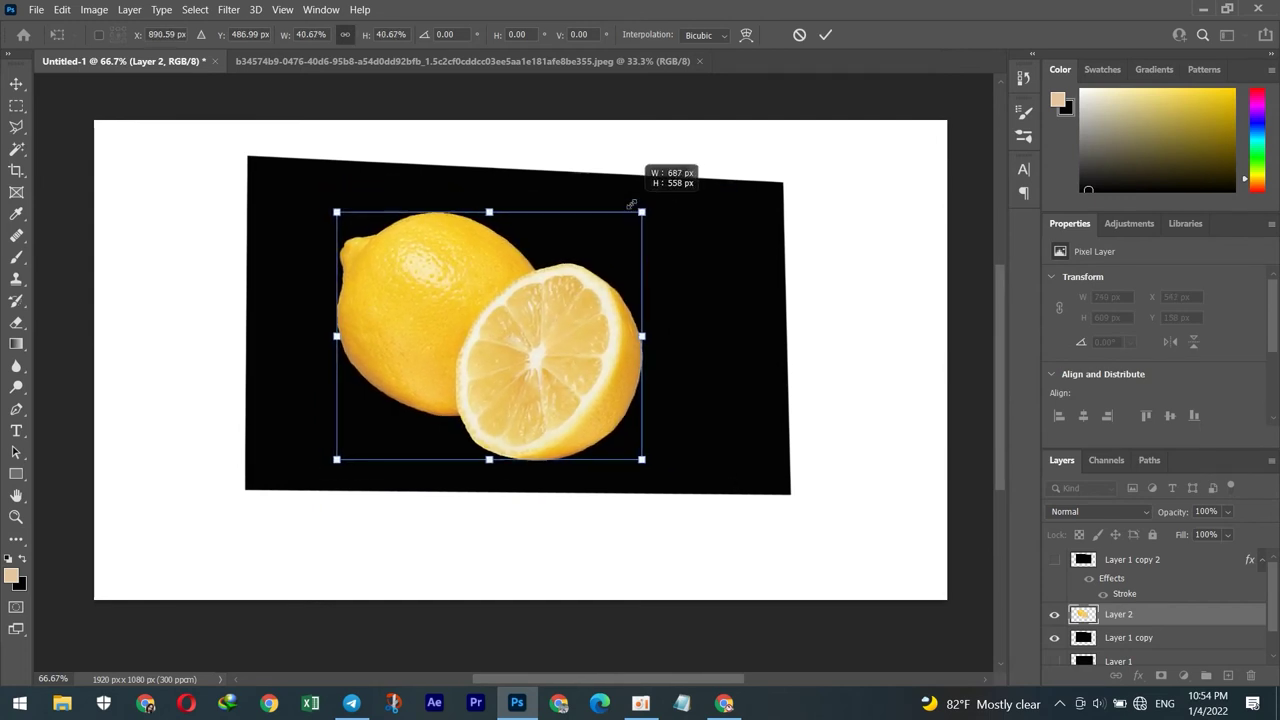
left_click_drag(493, 373, 512, 368)
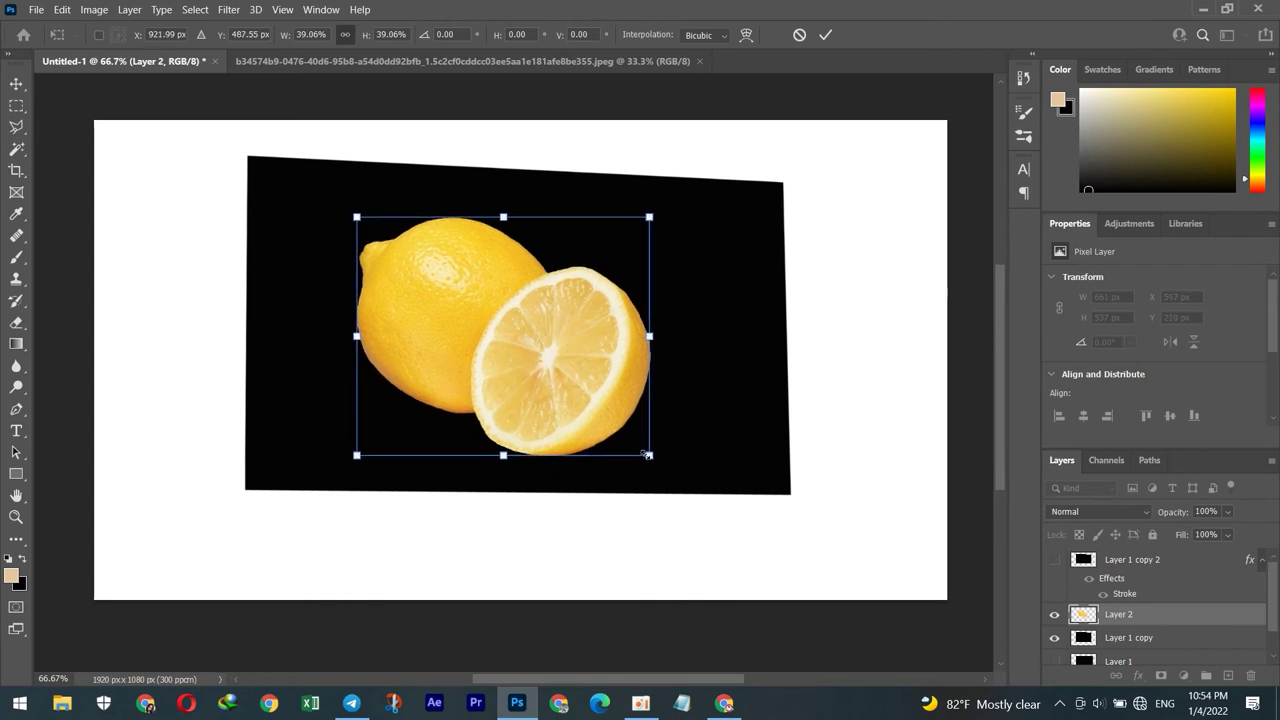
left_click_drag(649, 455, 632, 440)
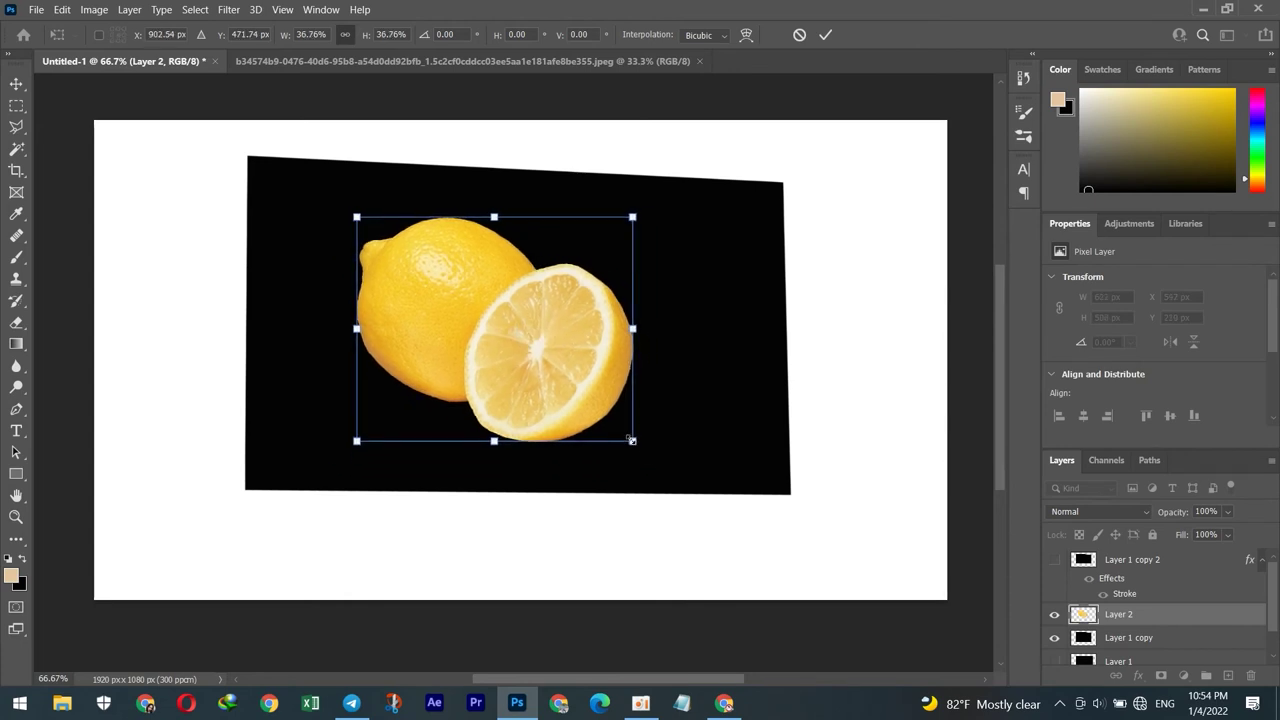
key("Return")
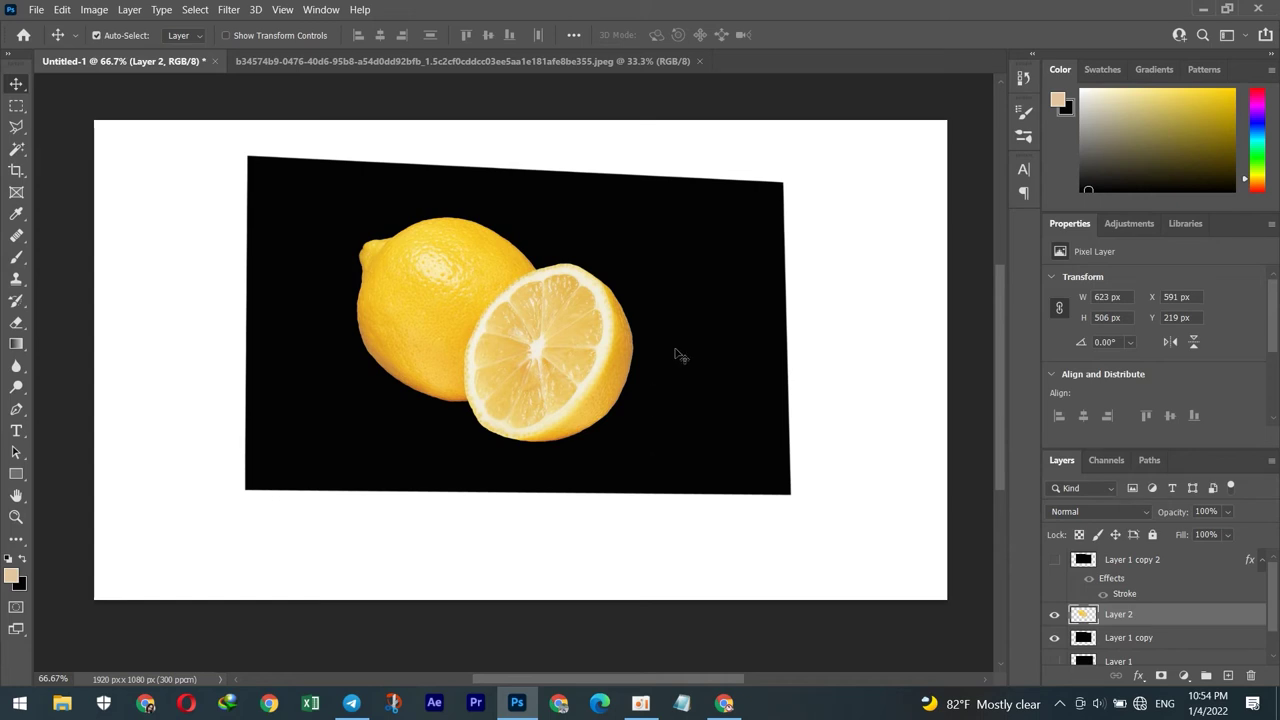
left_click(1055, 561)
Compare the design with Layer 1 copy 2 shown and hidden, leaving it hidden over the lemons
left_click(1055, 561)
left_click(1055, 561)
left_click(1056, 561)
left_click(1058, 561)
left_click(1056, 561)
left_click(1055, 615)
left_click(1055, 615)
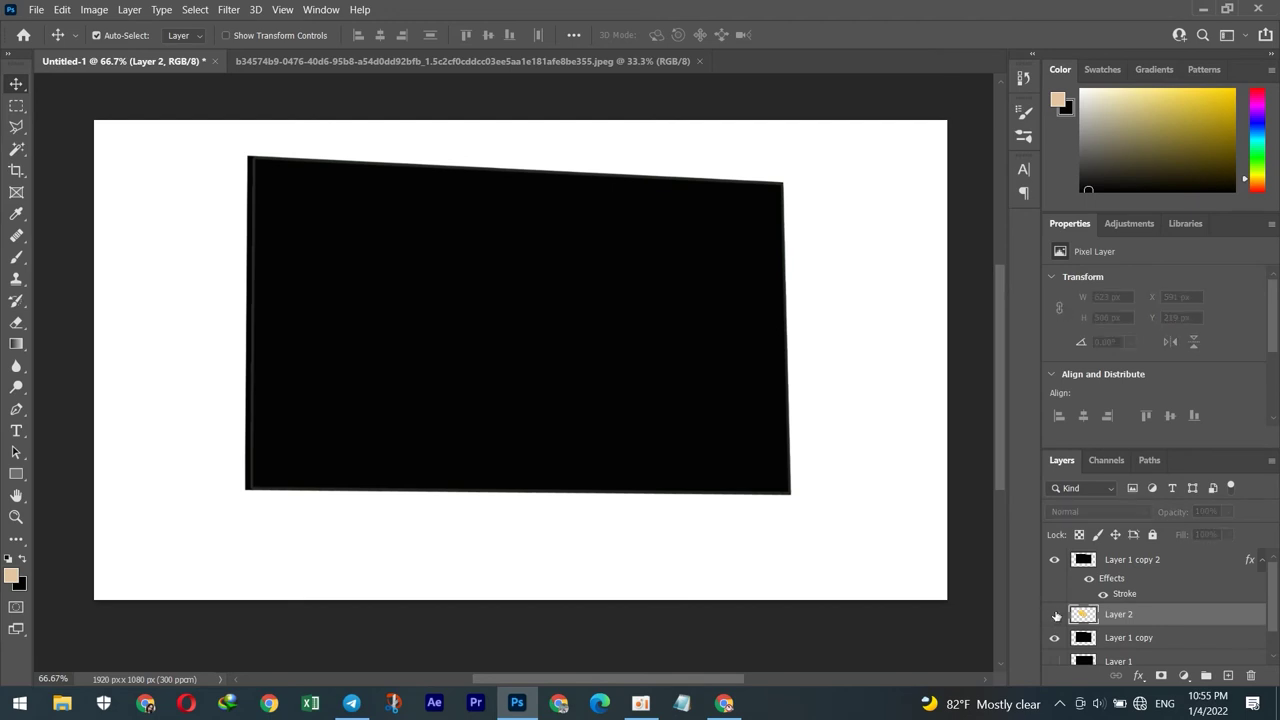
left_click(1056, 561)
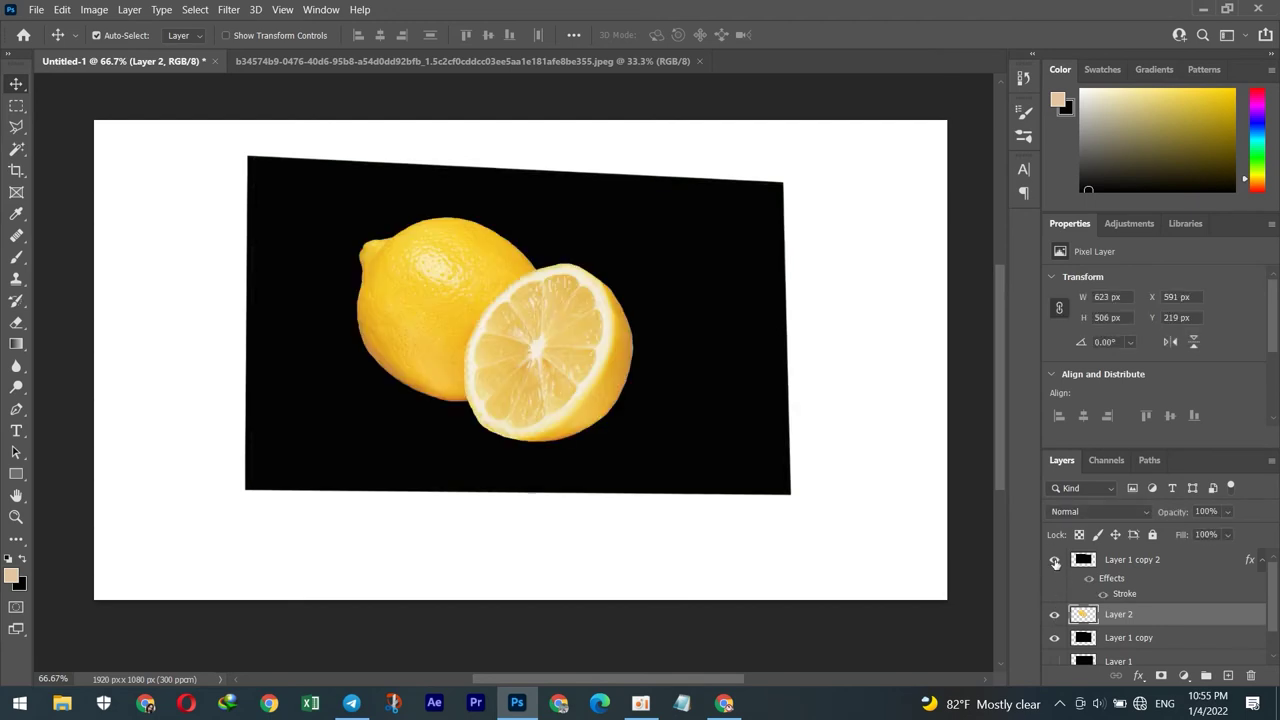
left_click(1056, 561)
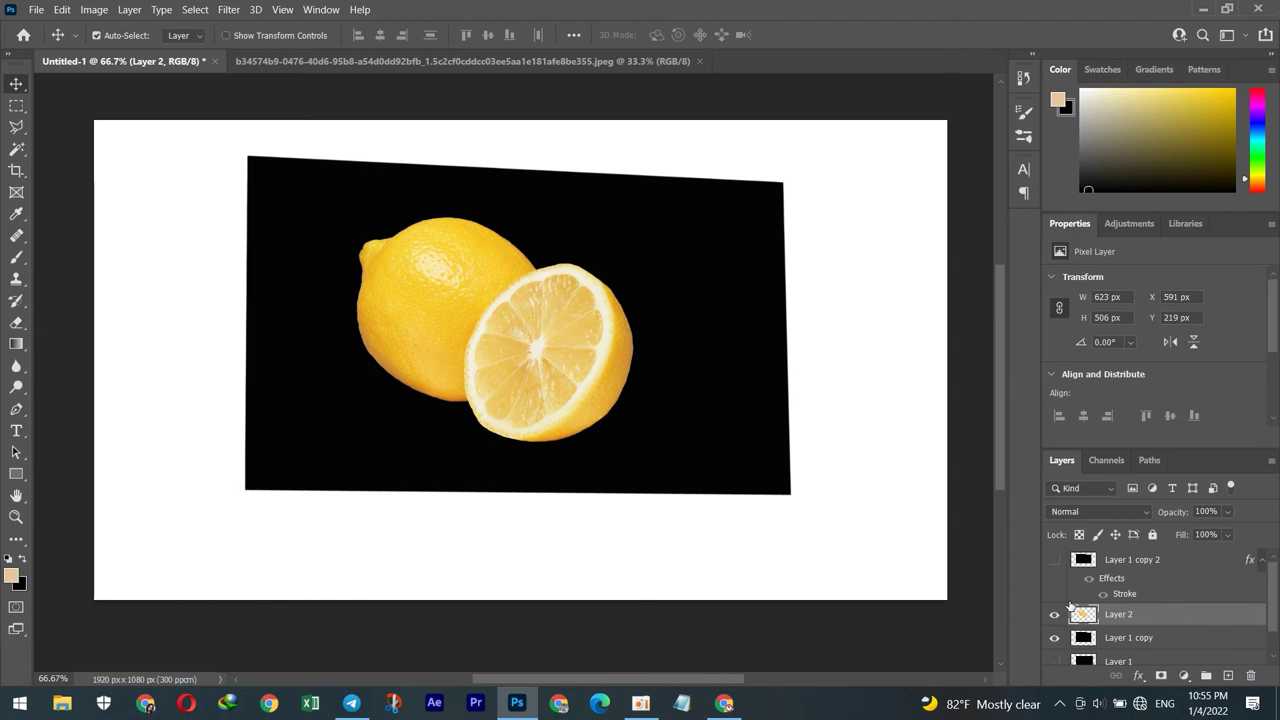
Duplicate the Layer 1 copy rectangle into Layer 1 copy 3 with Ctrl+J
scroll(1175, 586, "down", 1)
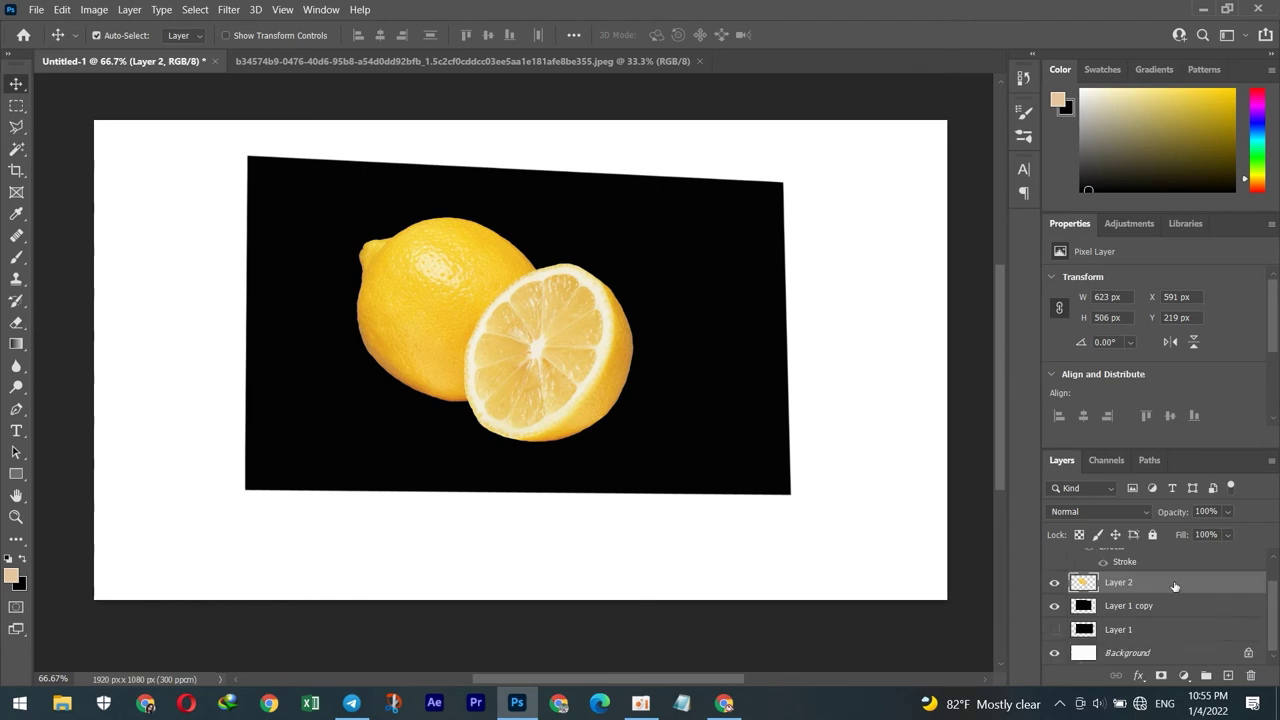
left_click(1107, 607)
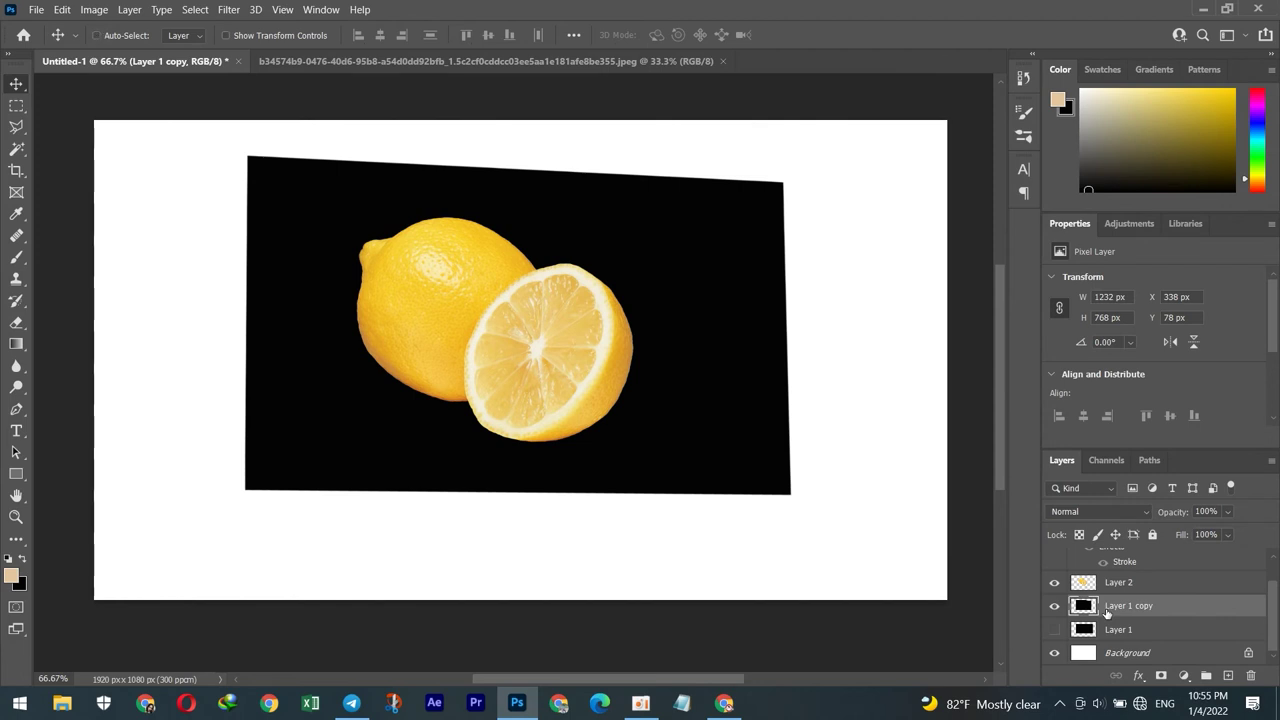
key("ctrl+j")
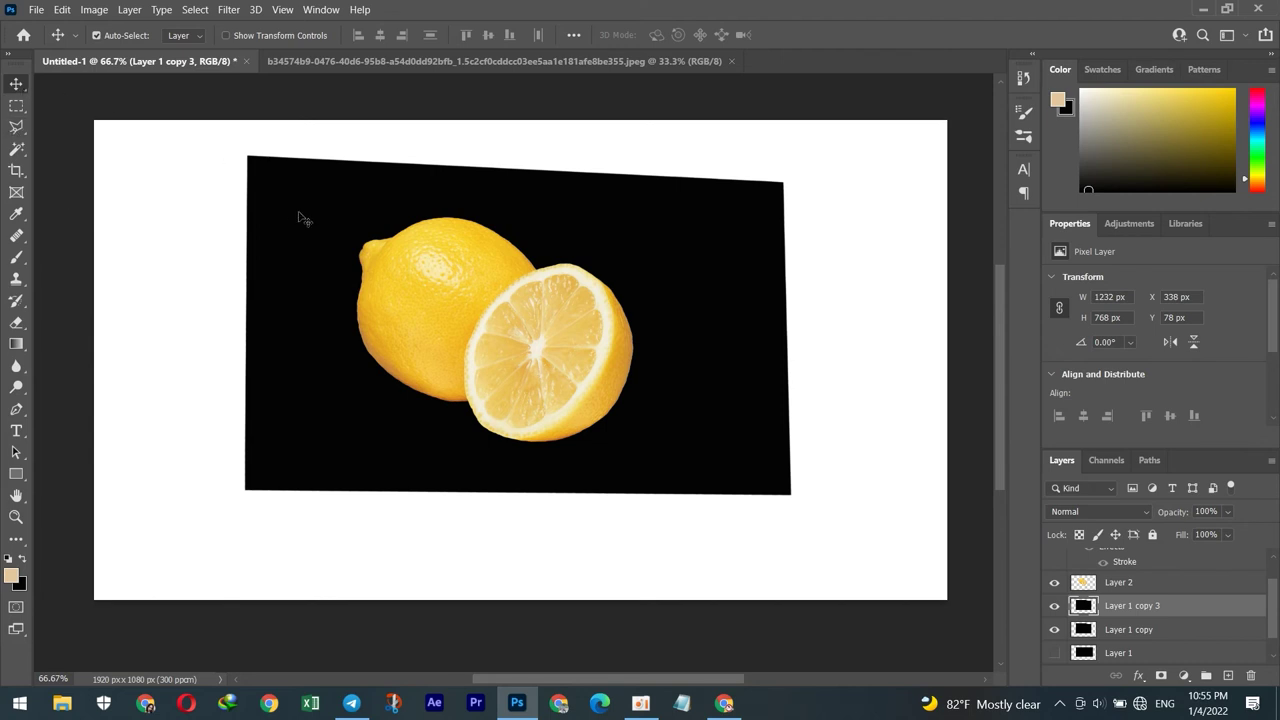
Free-transform Layer 1 copy 3, resizing its corners and shifting it down-right
key("ctrl+t")
left_click_drag(243, 156, 220, 167)
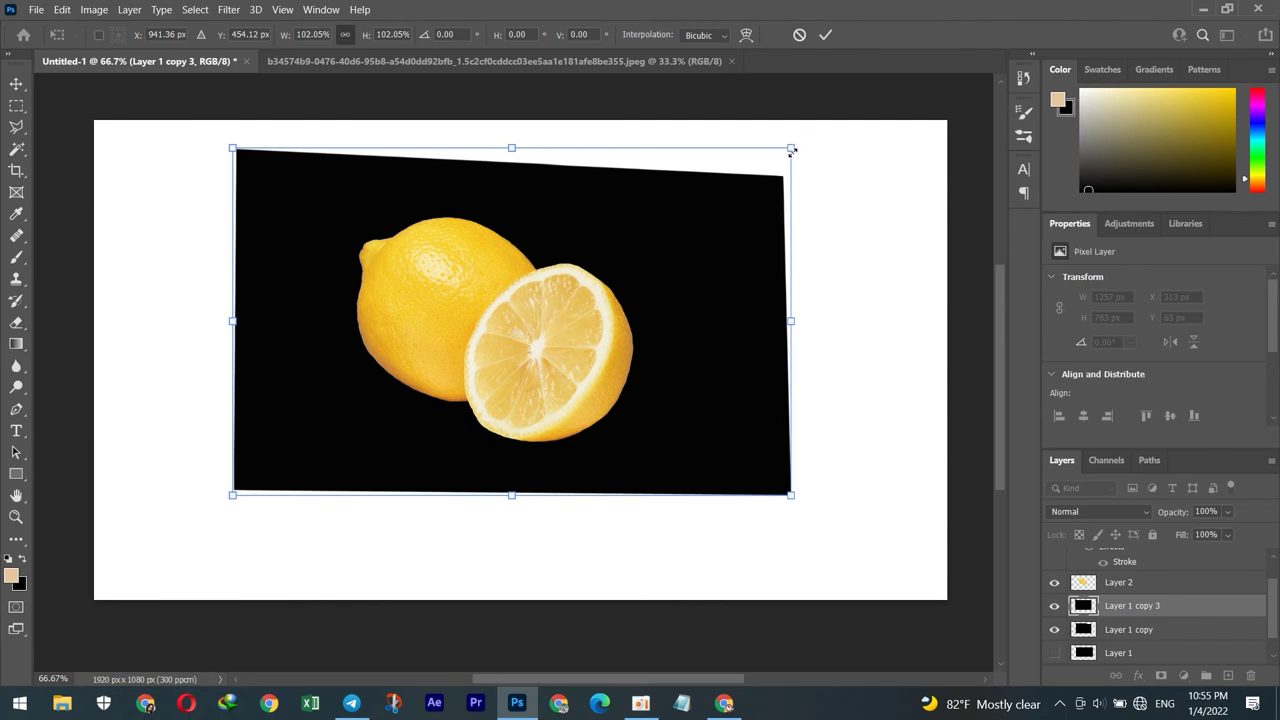
left_click_drag(791, 149, 775, 157)
left_click_drag(775, 493, 766, 489)
left_click_drag(233, 158, 205, 139)
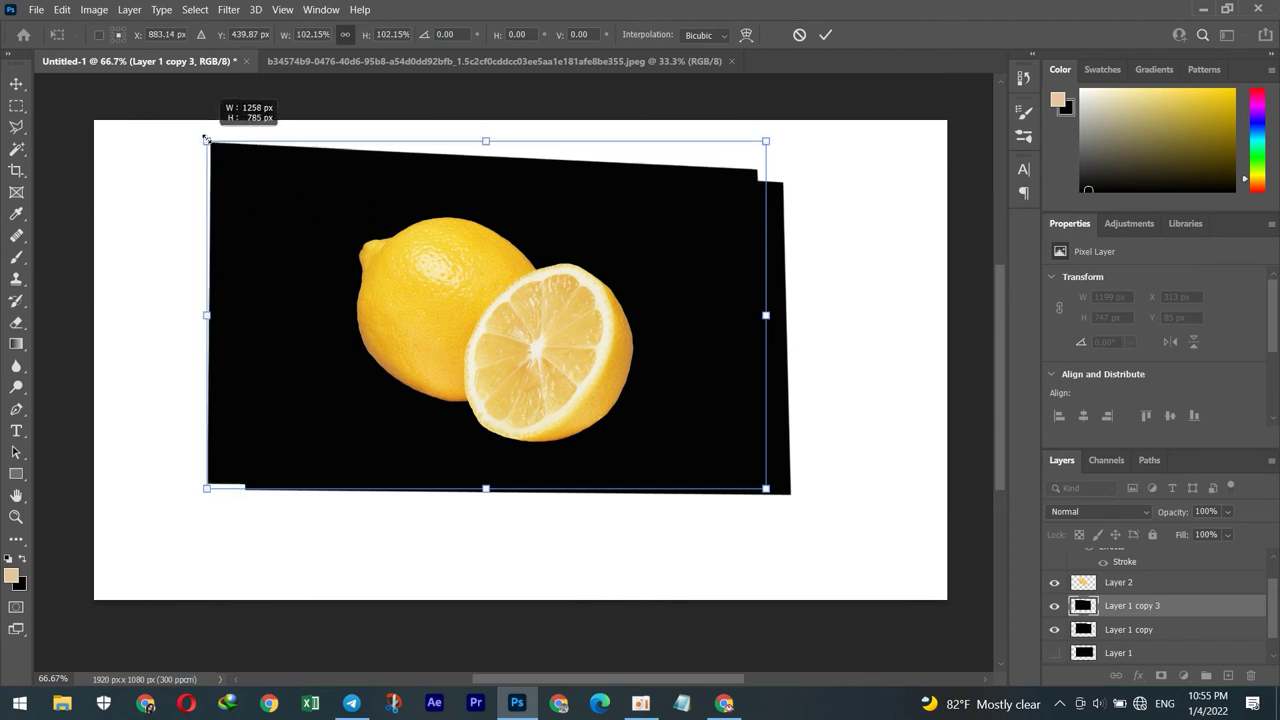
left_click_drag(556, 231, 565, 247)
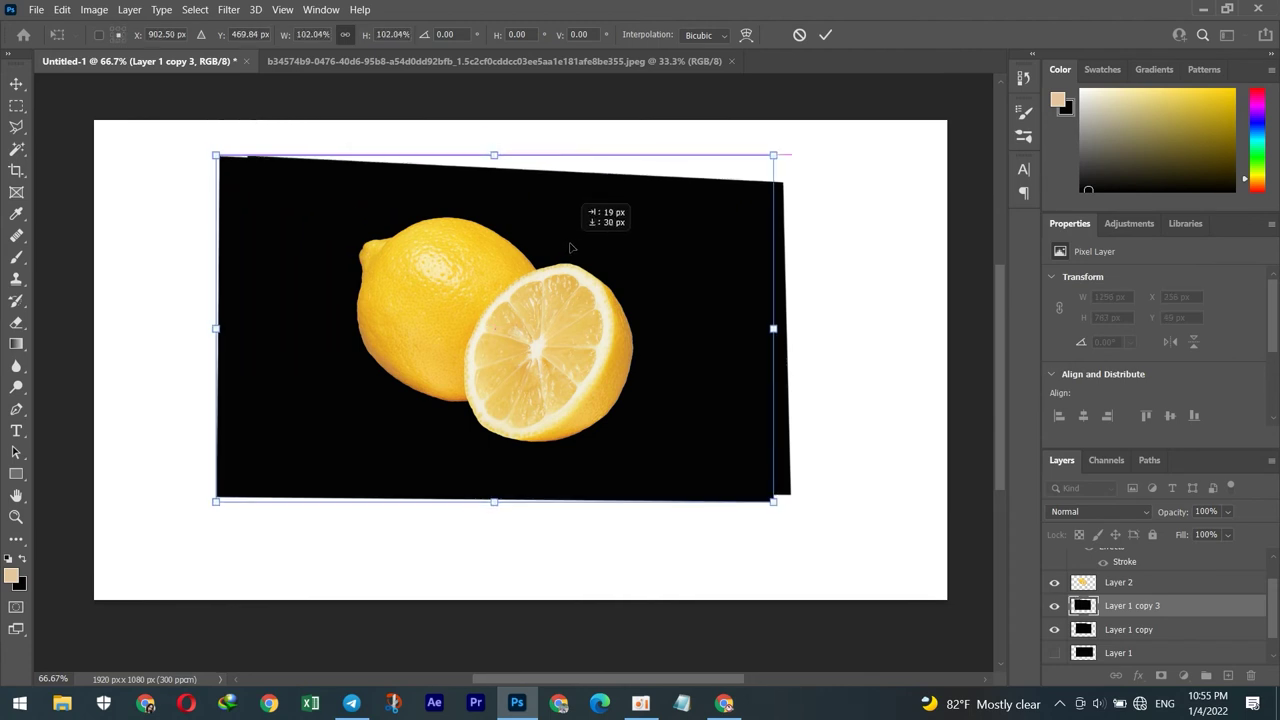
left_click_drag(570, 247, 571, 248)
Refine the rectangle's size, rotation and position to match the tilted backdrop, then apply
left_click_drag(211, 154, 285, 216)
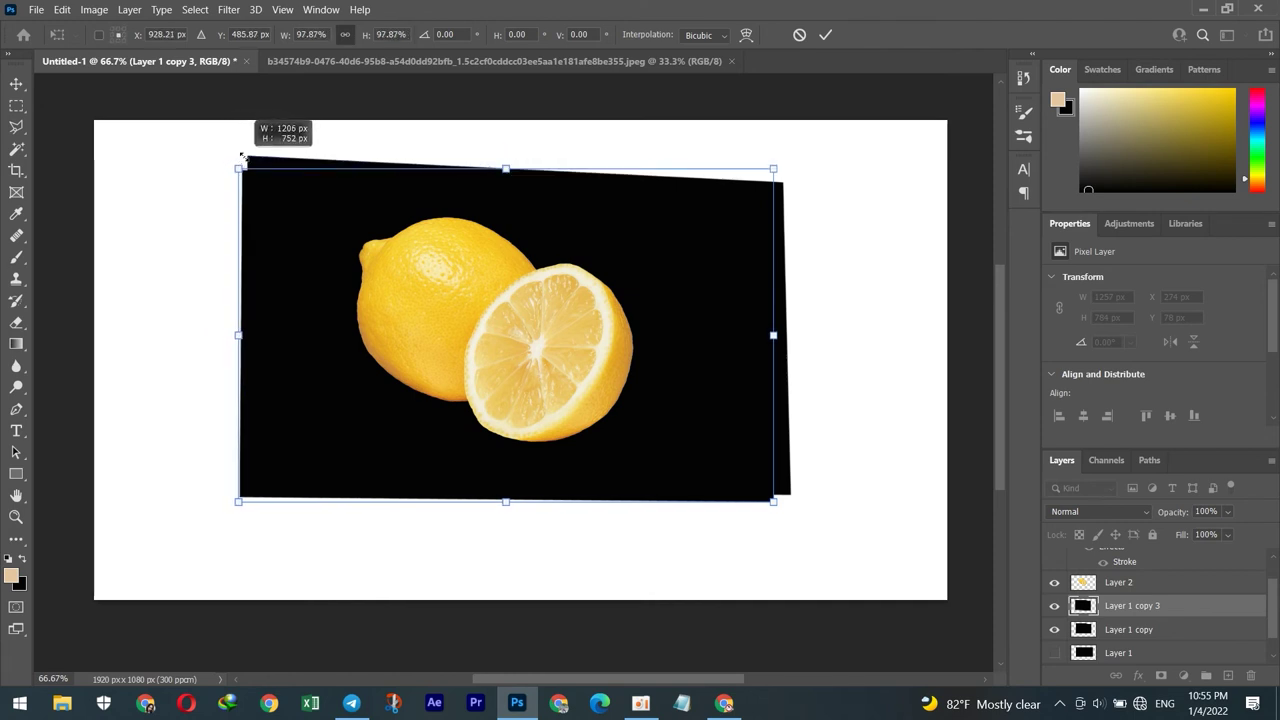
mouse_move(285, 216)
left_mouse_down()
mouse_move(257, 148)
mouse_move(255, 167)
left_mouse_up()
left_click_drag(784, 167, 770, 178)
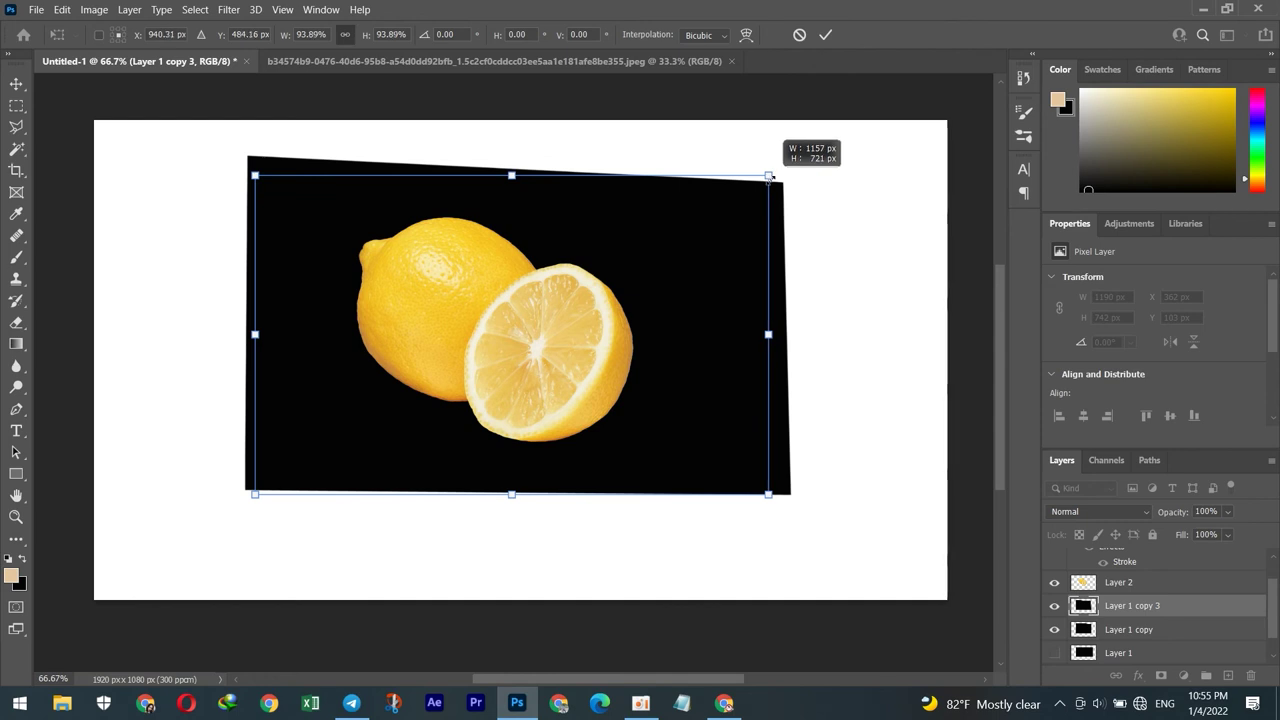
left_click_drag(283, 355, 281, 347)
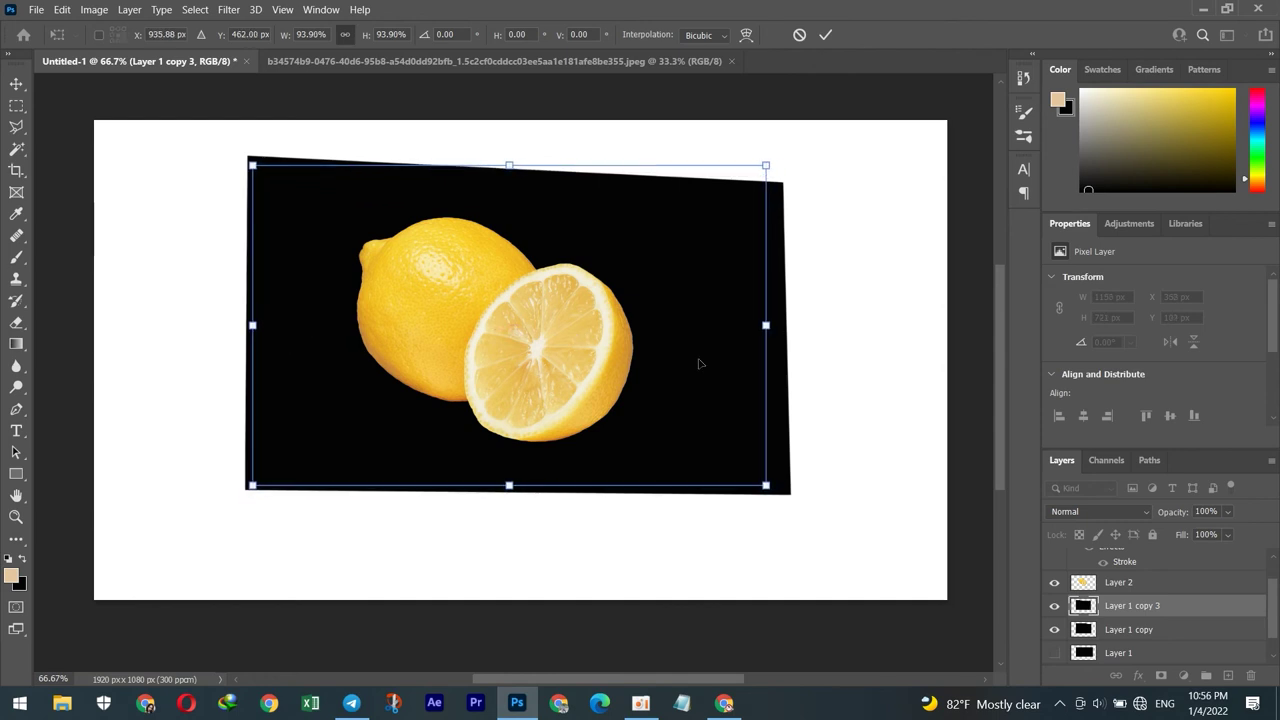
left_click_drag(819, 334, 820, 337)
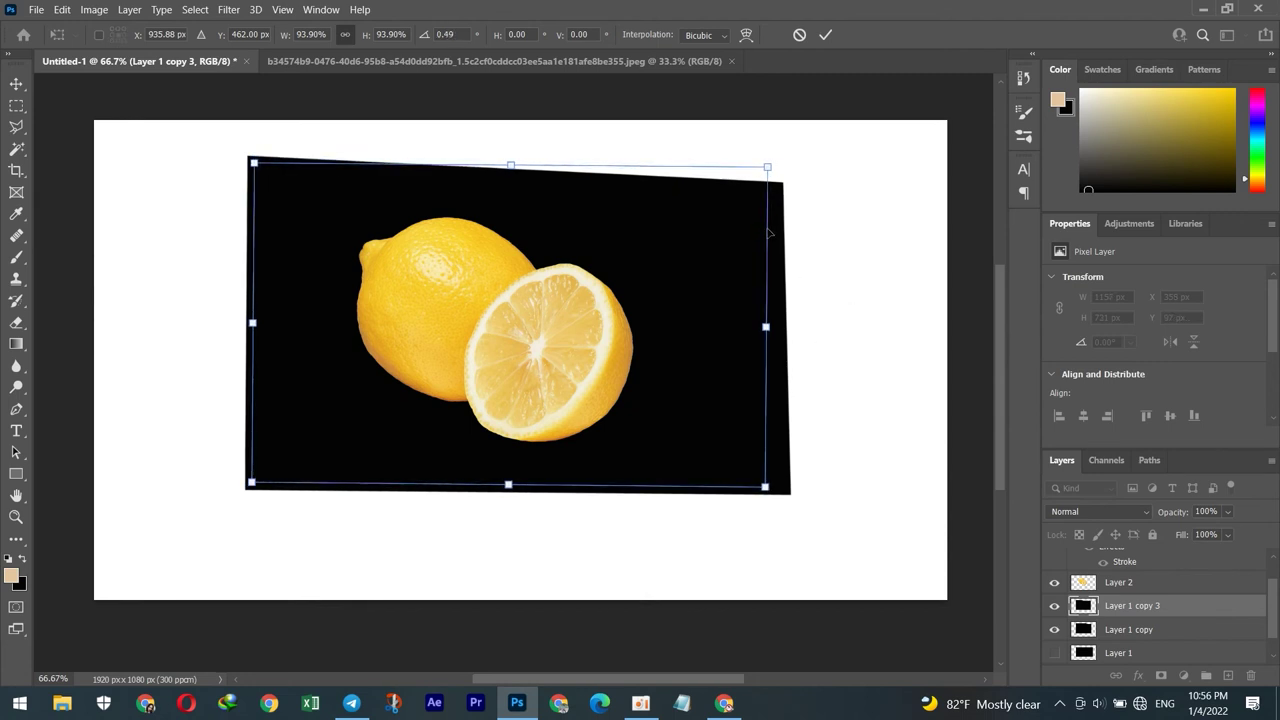
left_click_drag(768, 166, 755, 175)
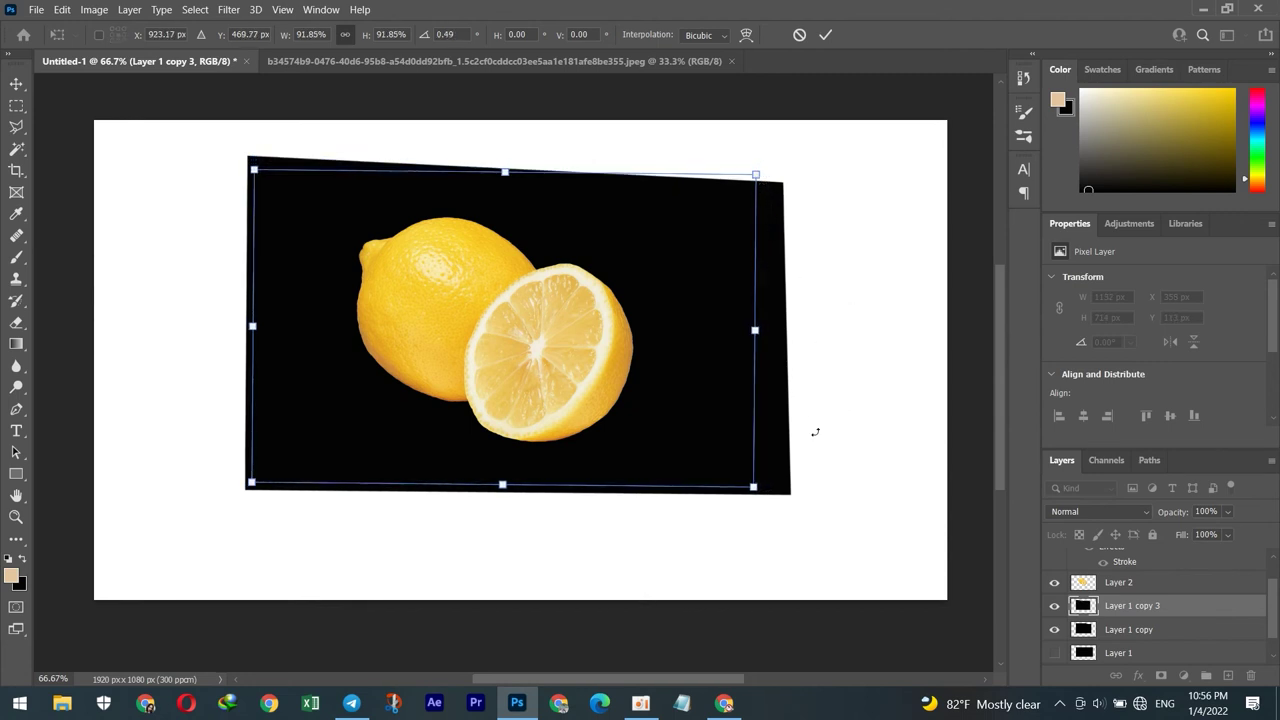
left_click_drag(787, 491, 814, 449)
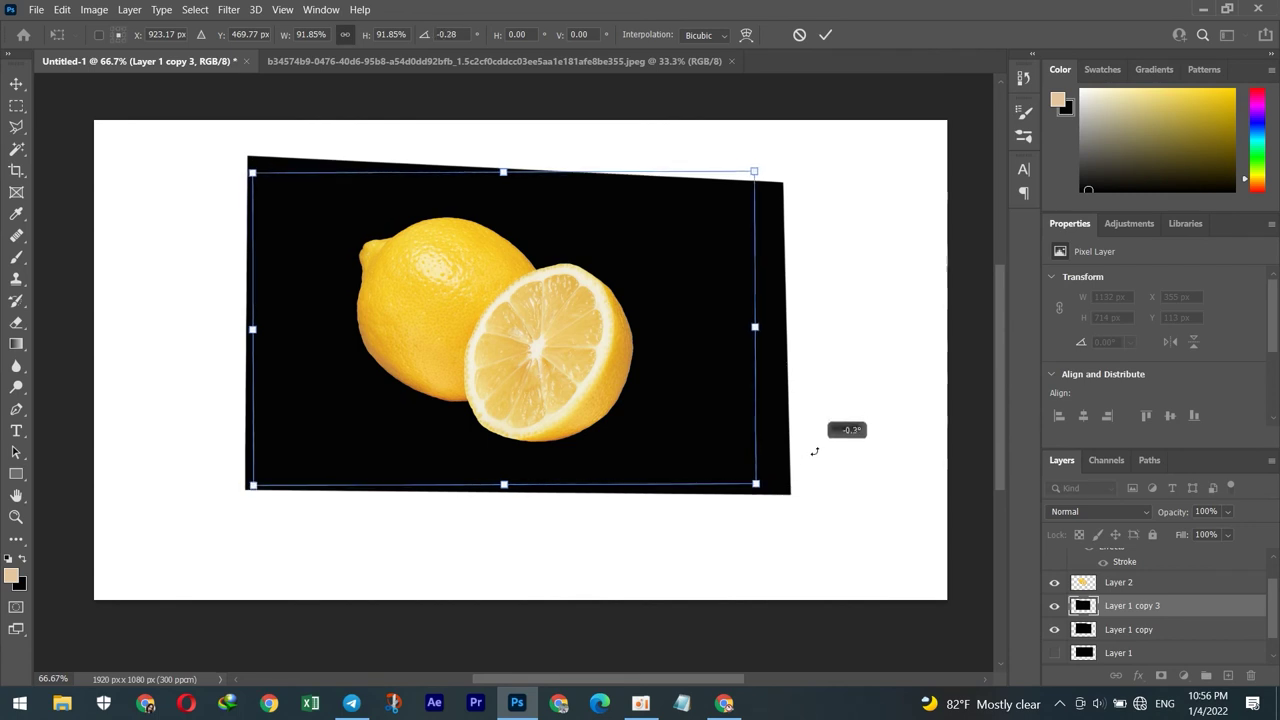
left_click_drag(597, 296, 614, 298)
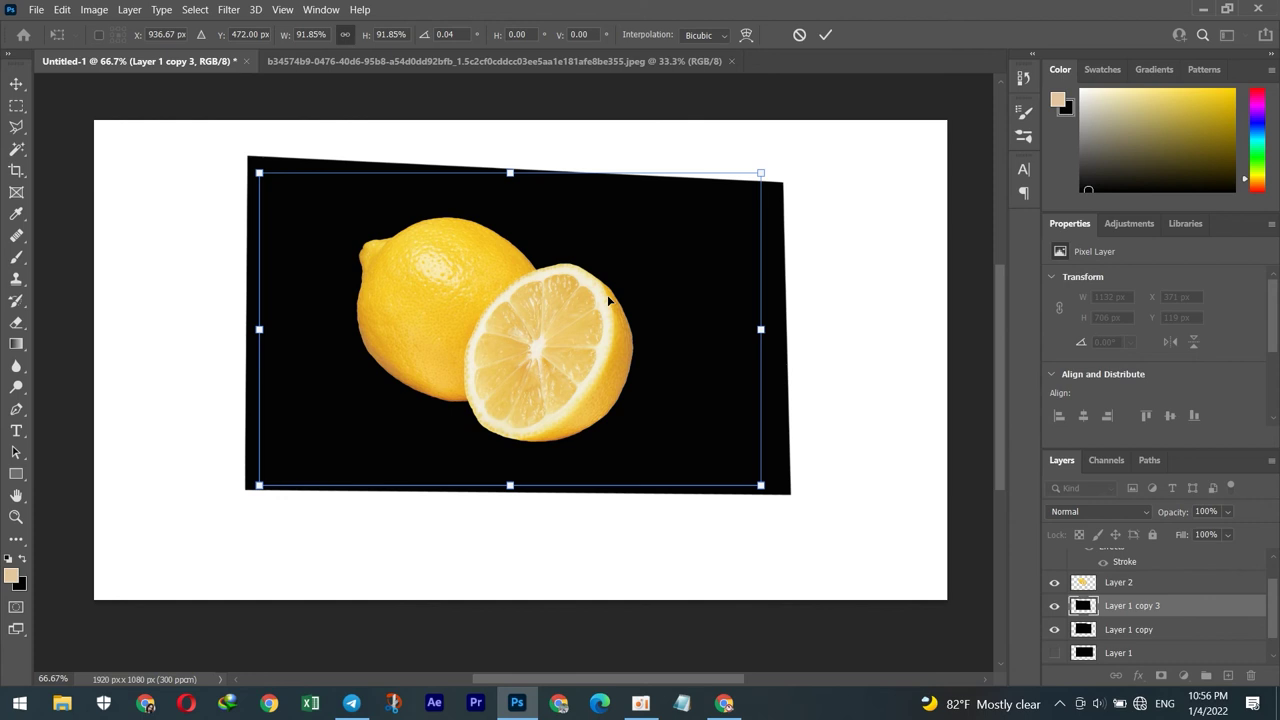
key("Return")
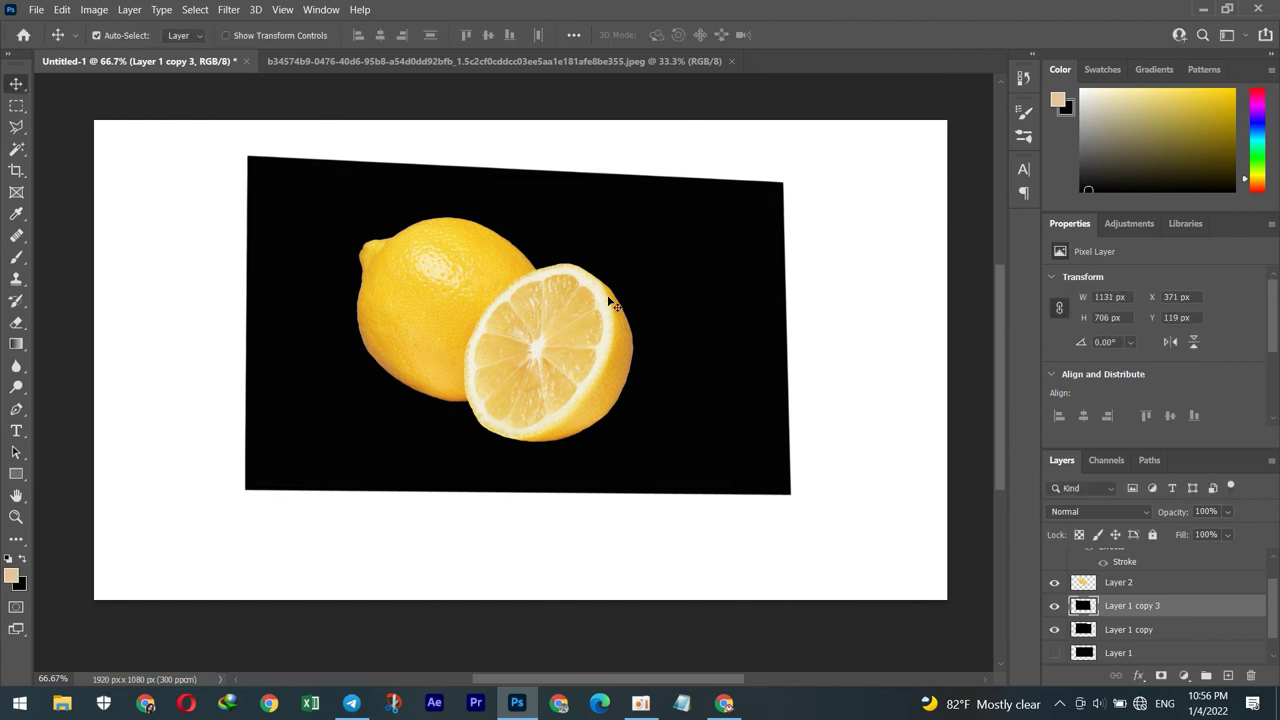
Skew the rectangle's top-right and bottom-left corners to align with the backdrop
key("ctrl+t")
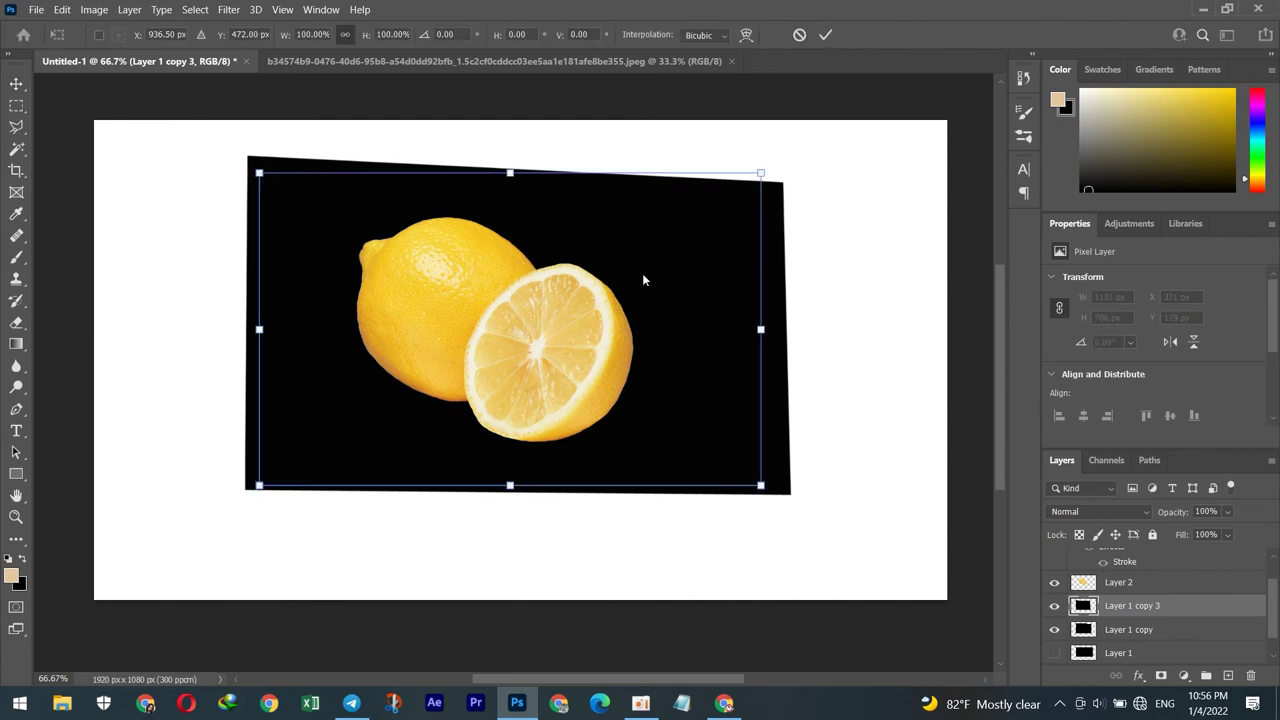
right_click(645, 277)
left_click(669, 350)
left_click_drag(760, 174, 758, 186)
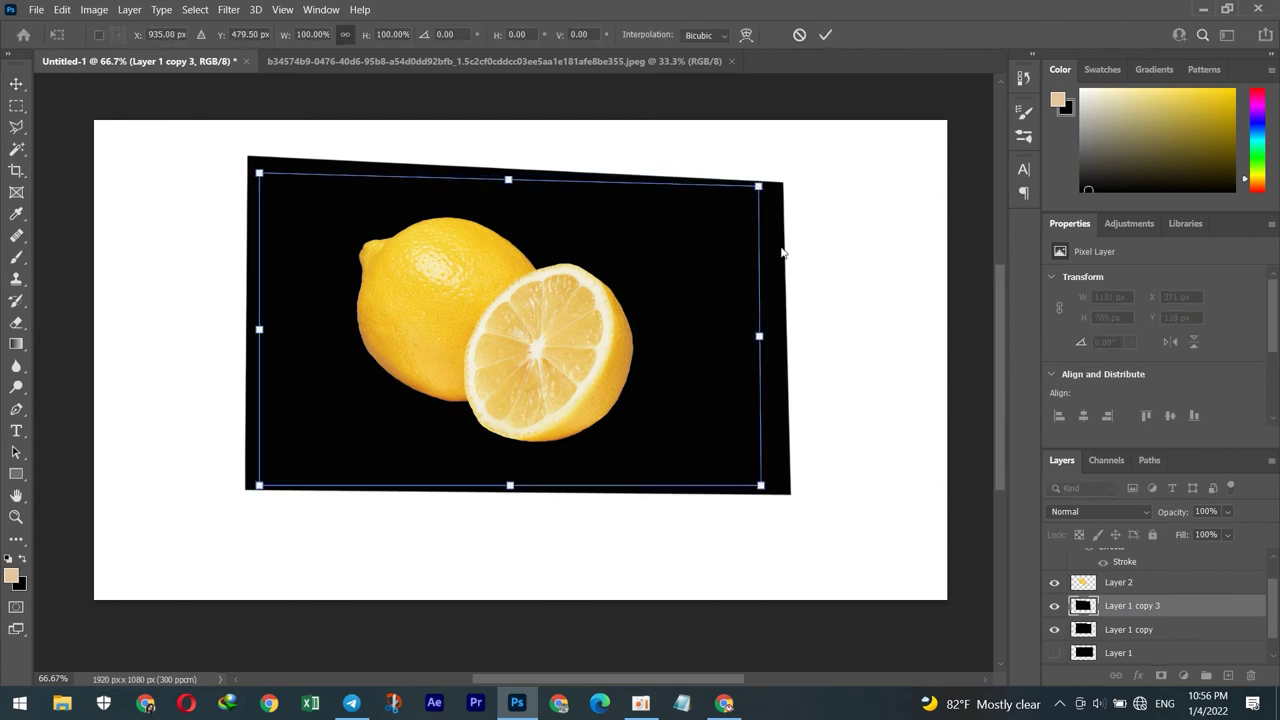
left_click_drag(258, 487, 250, 481)
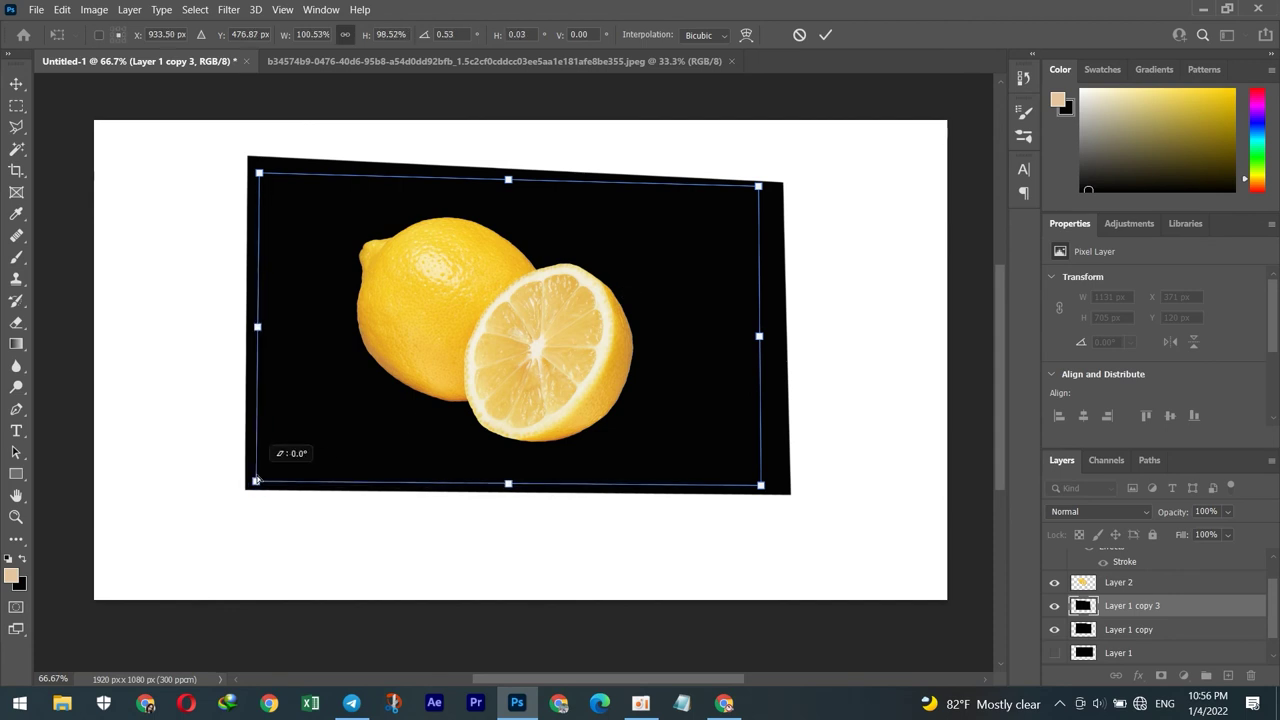
key("Return")
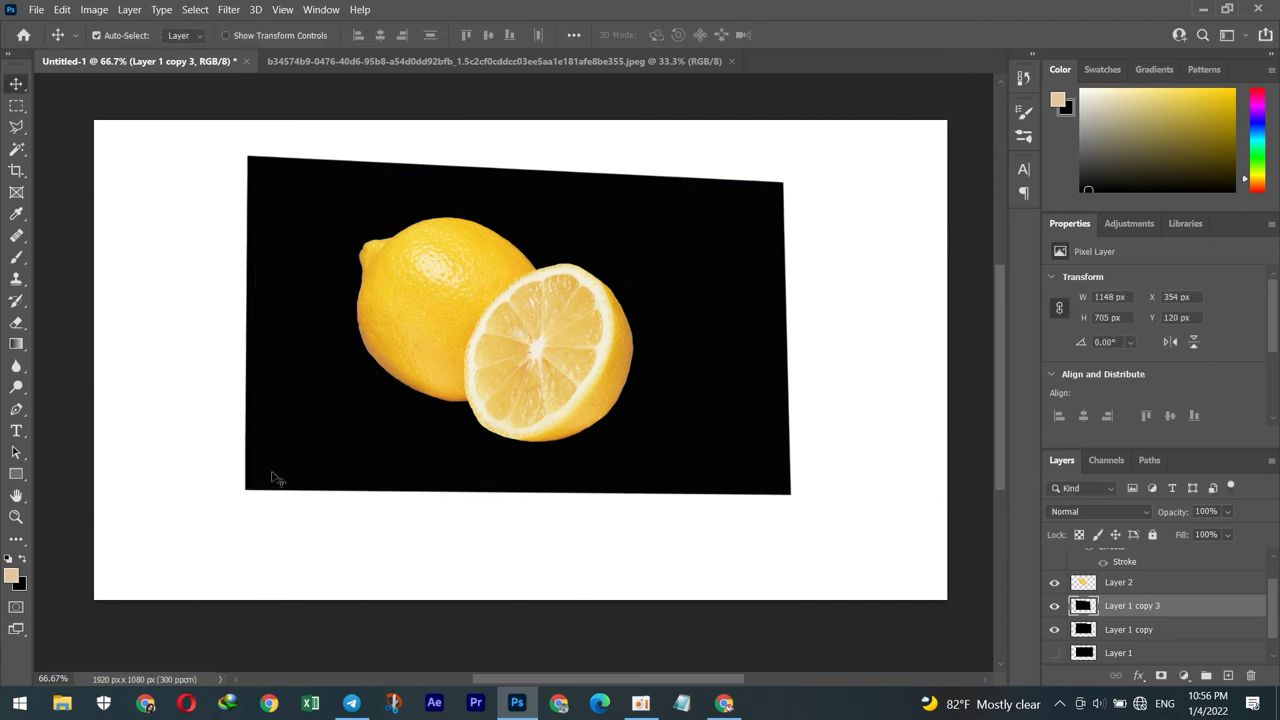
left_click(590, 352)
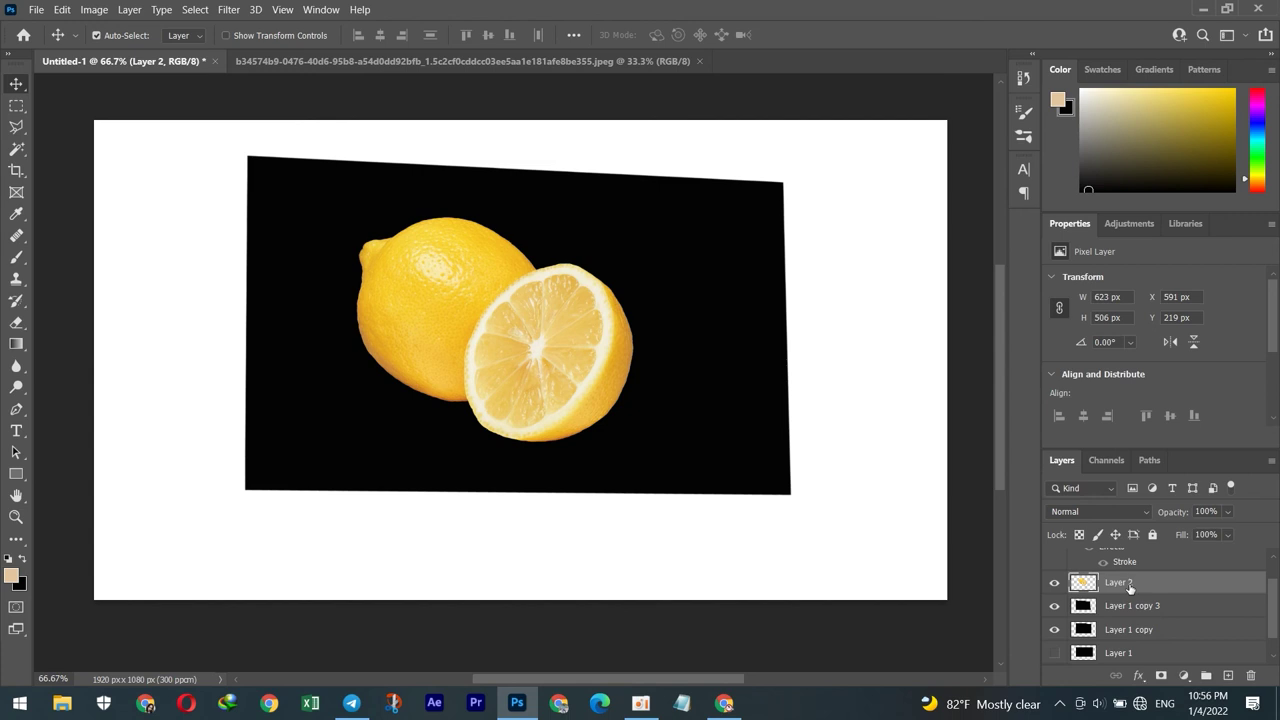
left_click(1229, 676)
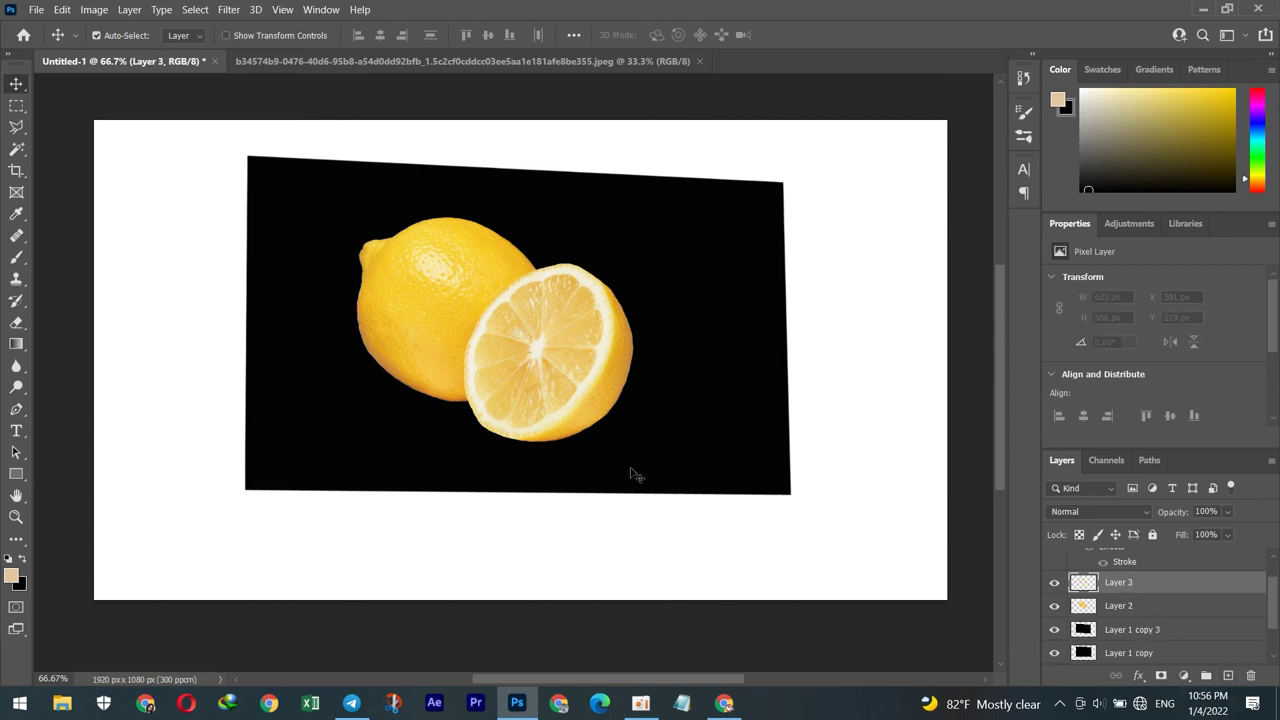
left_click(18, 260)
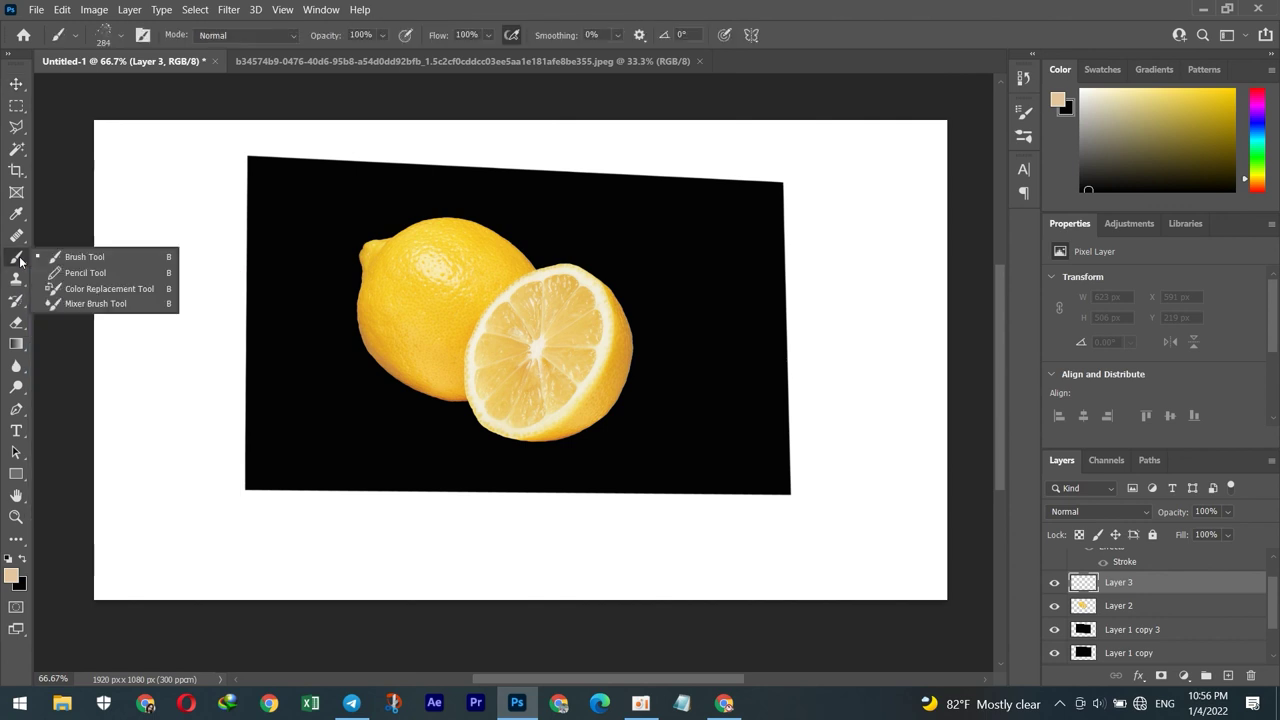
left_click(116, 253)
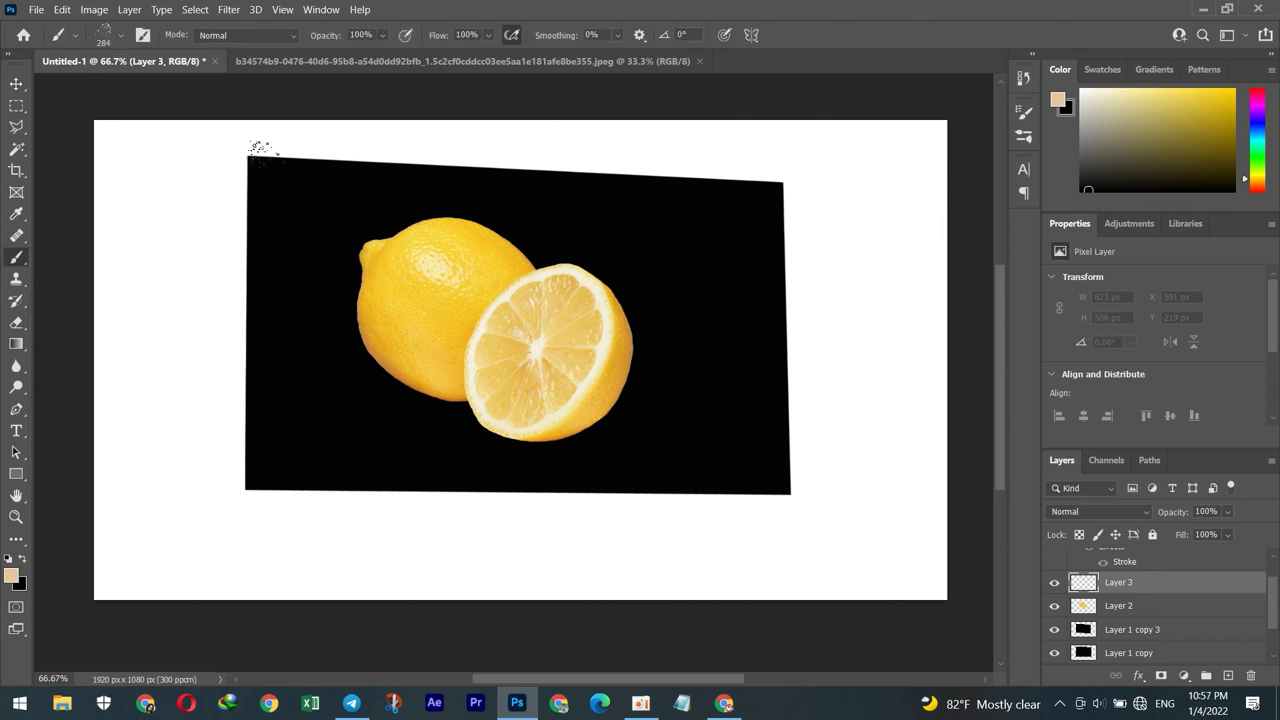
mouse_move(168, 173)
left_mouse_down()
mouse_move(178, 328)
mouse_move(171, 271)
mouse_move(300, 130)
mouse_move(483, 150)
mouse_move(735, 235)
mouse_move(735, 412)
mouse_move(645, 468)
mouse_move(685, 380)
mouse_move(850, 250)
mouse_move(880, 420)
left_mouse_up()
mouse_move(480, 462)
left_mouse_down()
mouse_move(370, 470)
mouse_move(440, 478)
mouse_move(522, 436)
mouse_move(558, 466)
left_mouse_up()
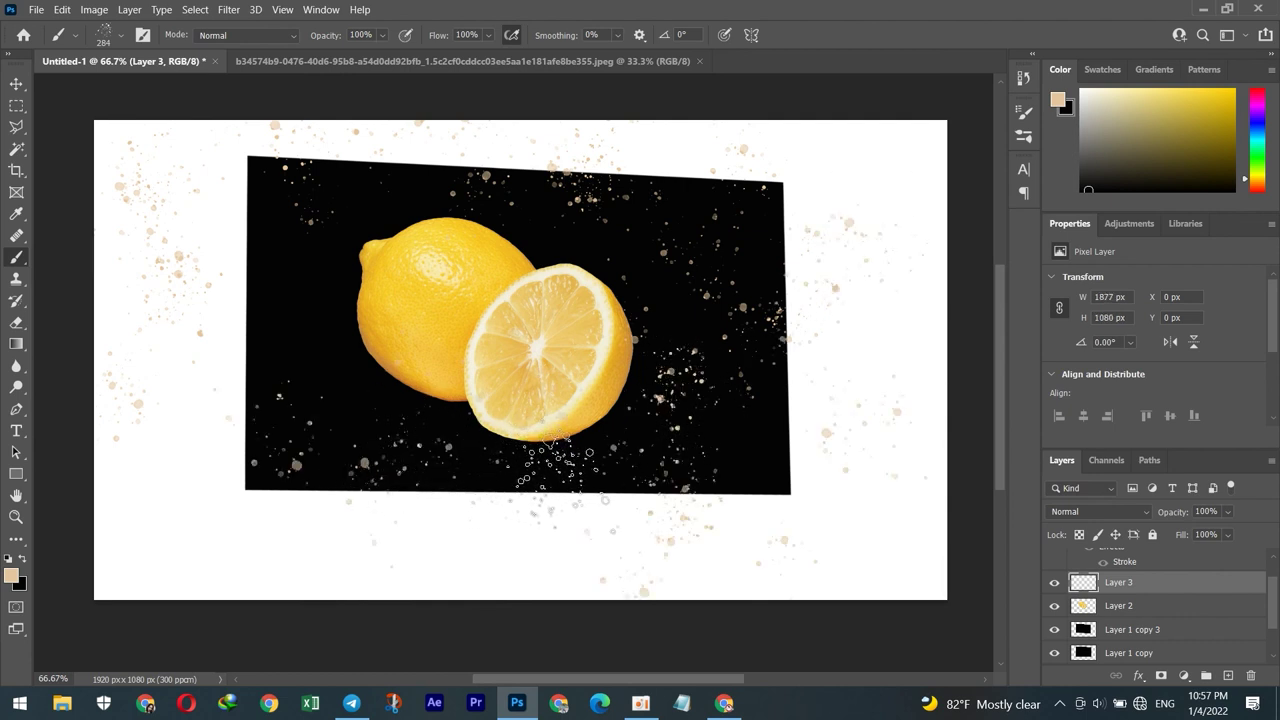
left_click_drag(306, 335, 300, 275)
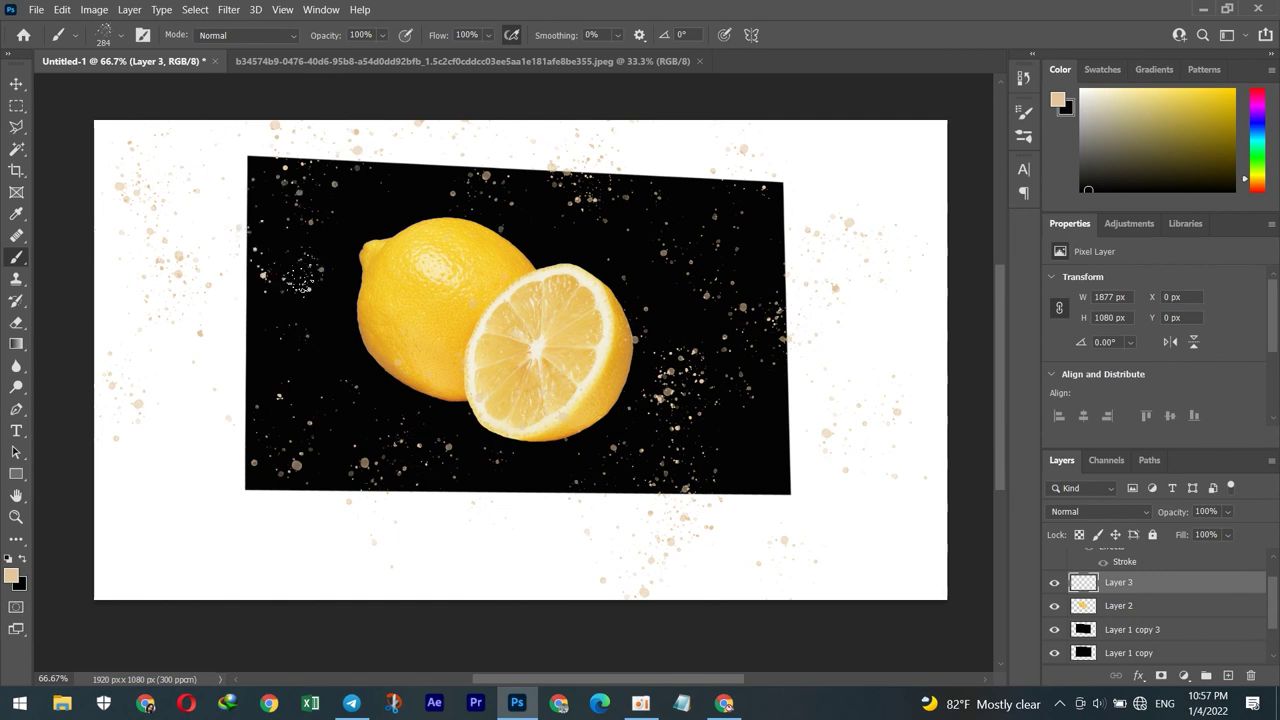
key("Delete")
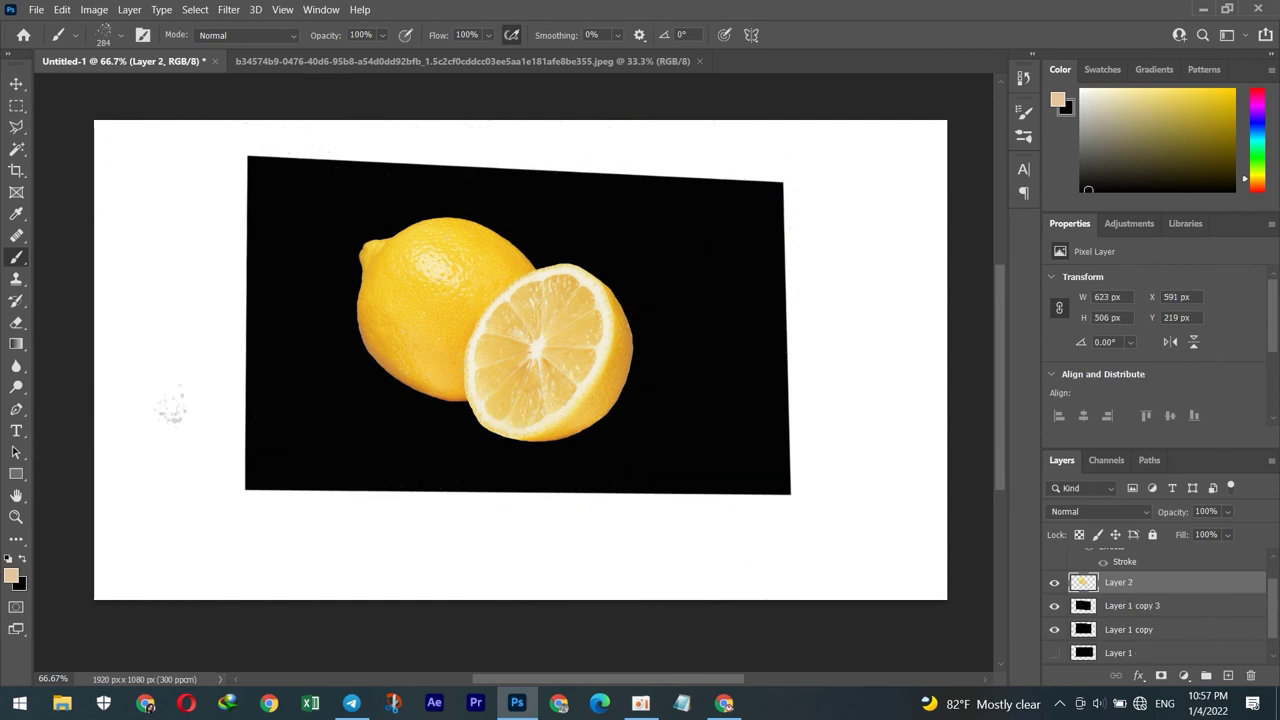
Set the foreground colour to bright yellow in the Color Picker
left_click(10, 577)
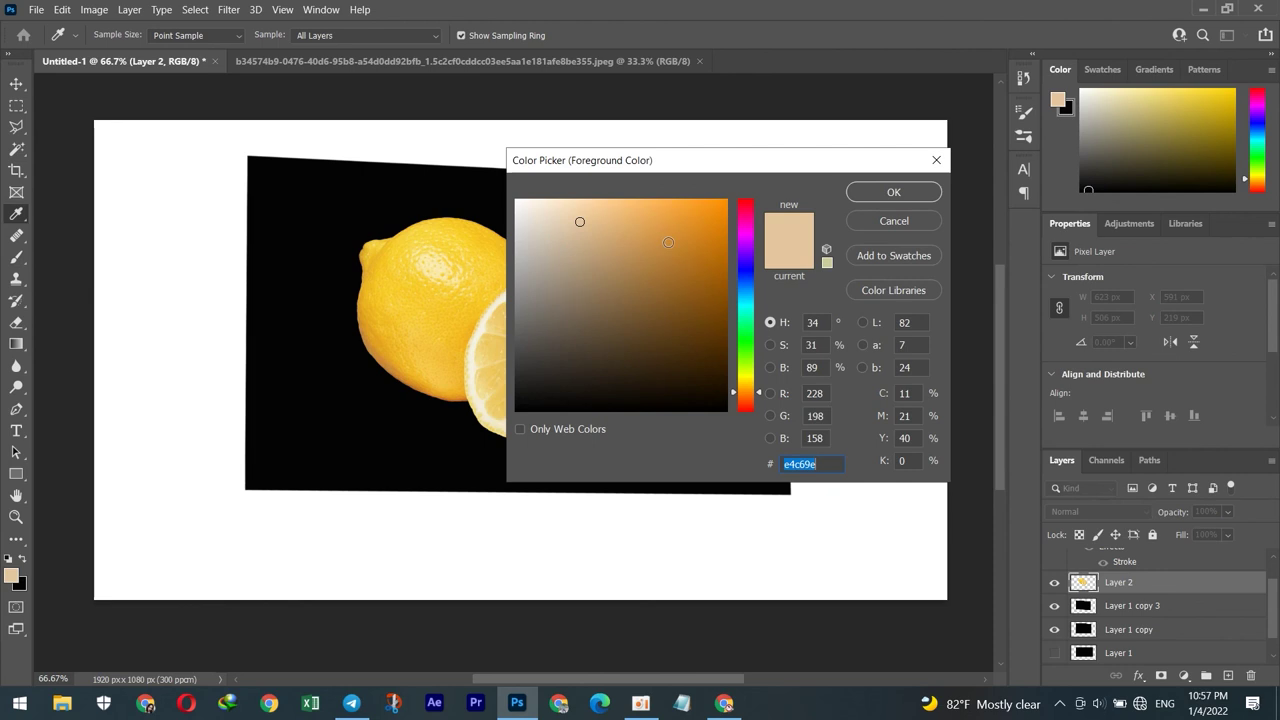
left_click(746, 380)
mouse_move(714, 284)
left_mouse_down()
mouse_move(709, 247)
mouse_move(681, 232)
left_mouse_up()
left_click(894, 194)
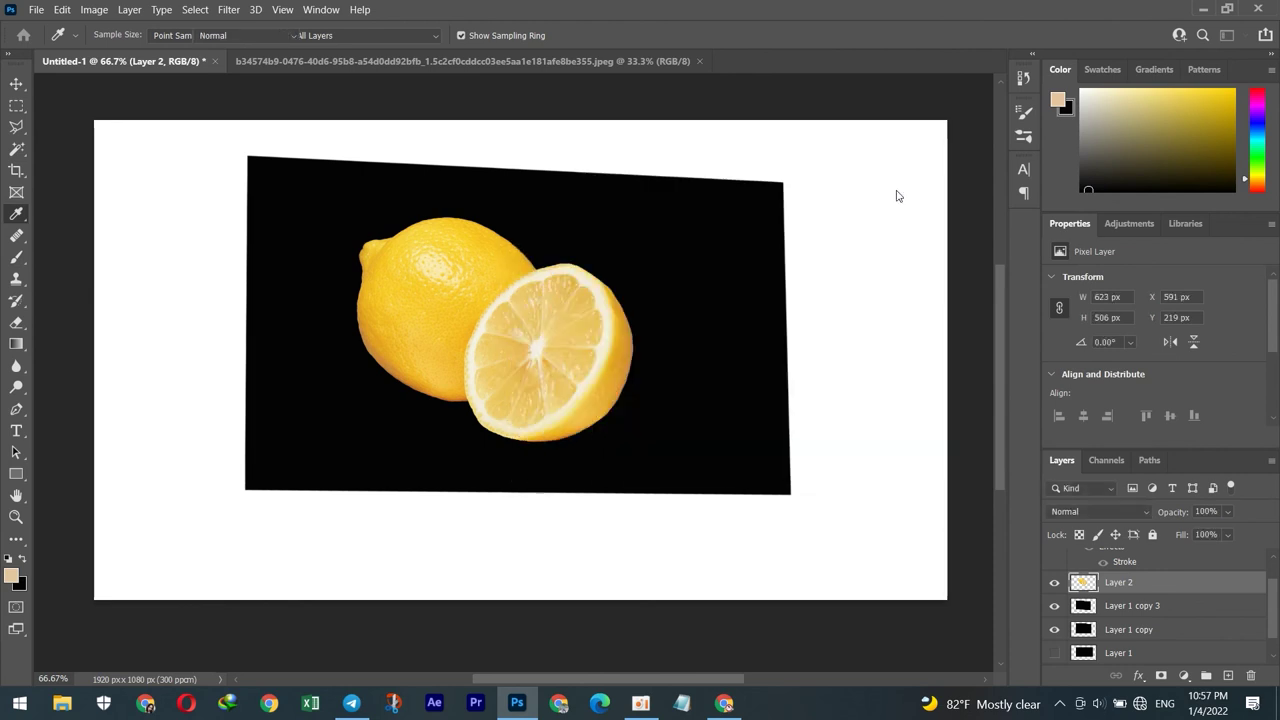
Brush yellow splatters over the black rectangle's edges and onto the white canvas around the lemons
key("b")
mouse_move(298, 258)
left_mouse_down()
mouse_move(340, 400)
mouse_move(300, 460)
mouse_move(388, 462)
left_mouse_up()
left_click_drag(545, 465, 700, 445)
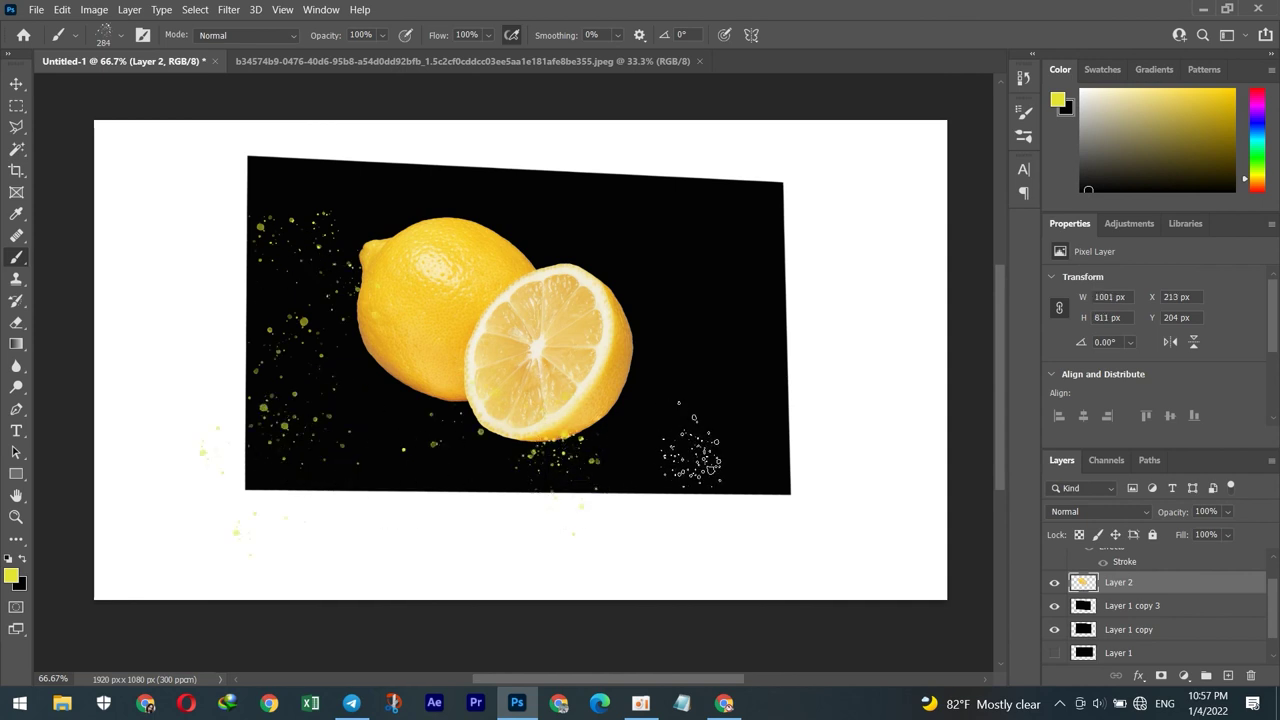
mouse_move(554, 224)
left_mouse_down()
mouse_move(538, 230)
mouse_move(683, 215)
left_mouse_up()
mouse_move(755, 366)
left_mouse_down()
mouse_move(778, 420)
mouse_move(722, 208)
mouse_move(608, 240)
left_mouse_up()
left_click_drag(724, 208, 390, 170)
mouse_move(295, 160)
left_mouse_down()
mouse_move(240, 205)
mouse_move(251, 285)
left_mouse_up()
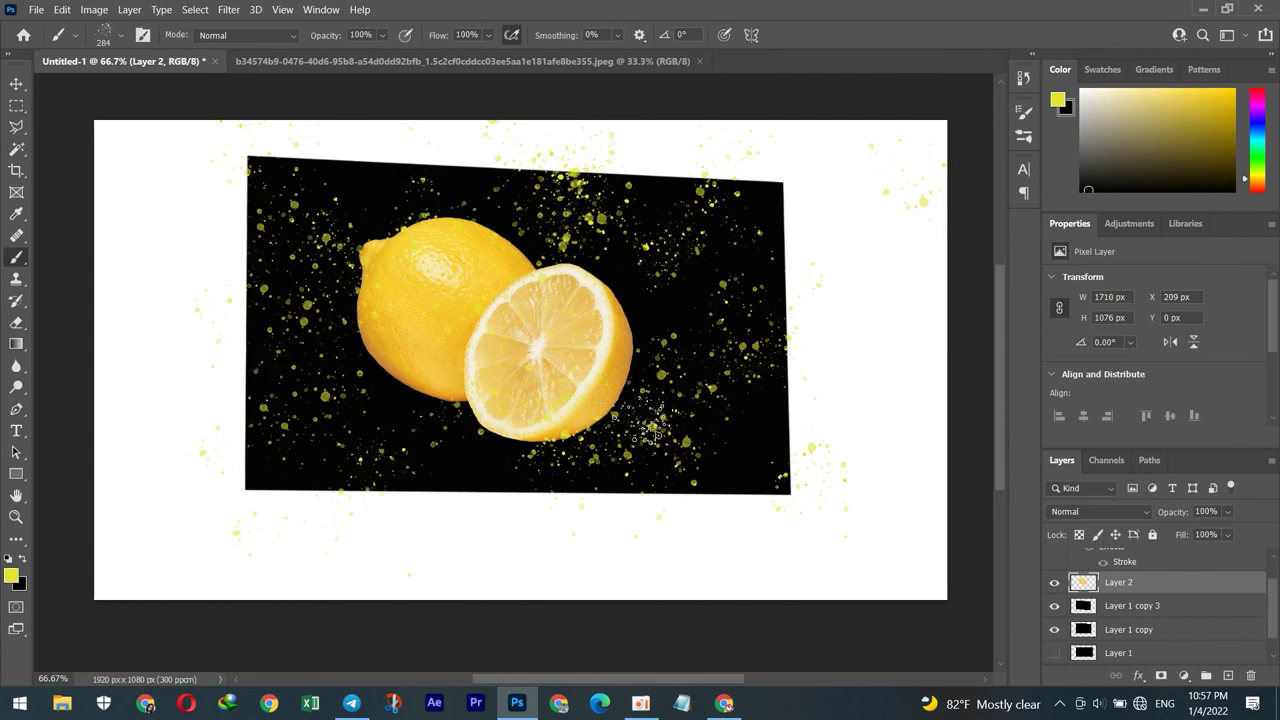
left_click_drag(812, 318, 775, 430)
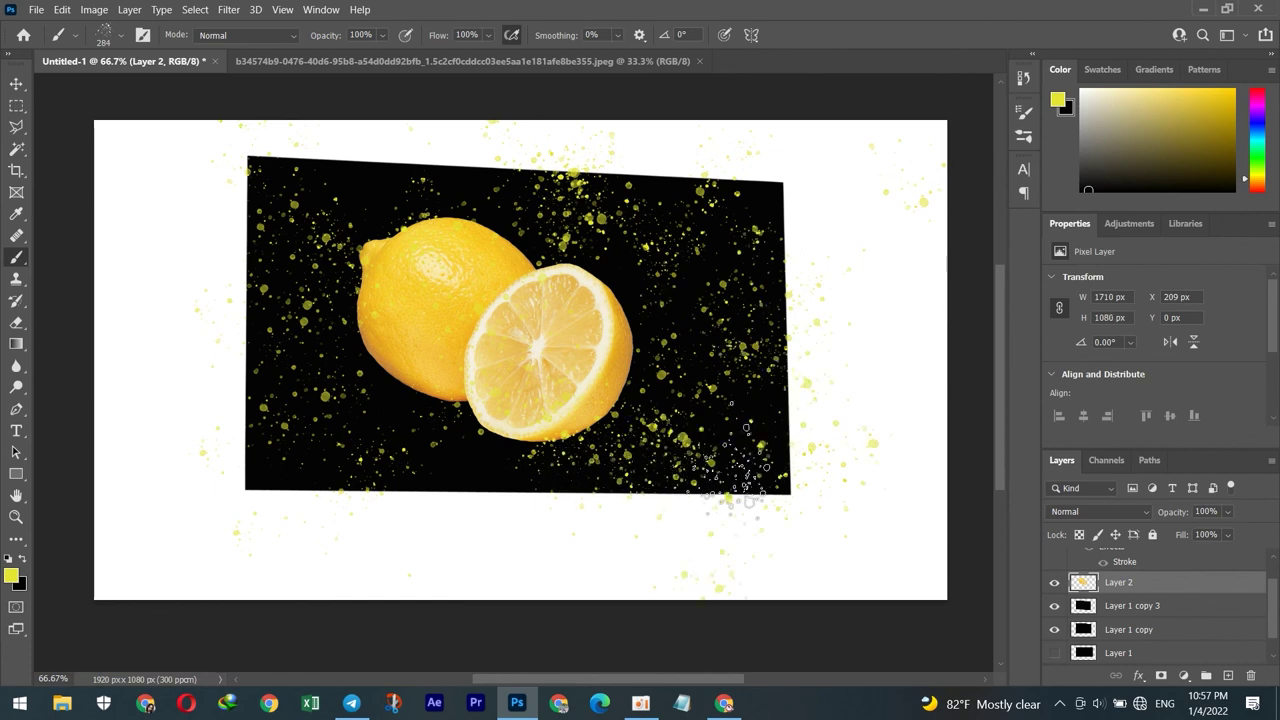
left_click_drag(335, 190, 635, 245)
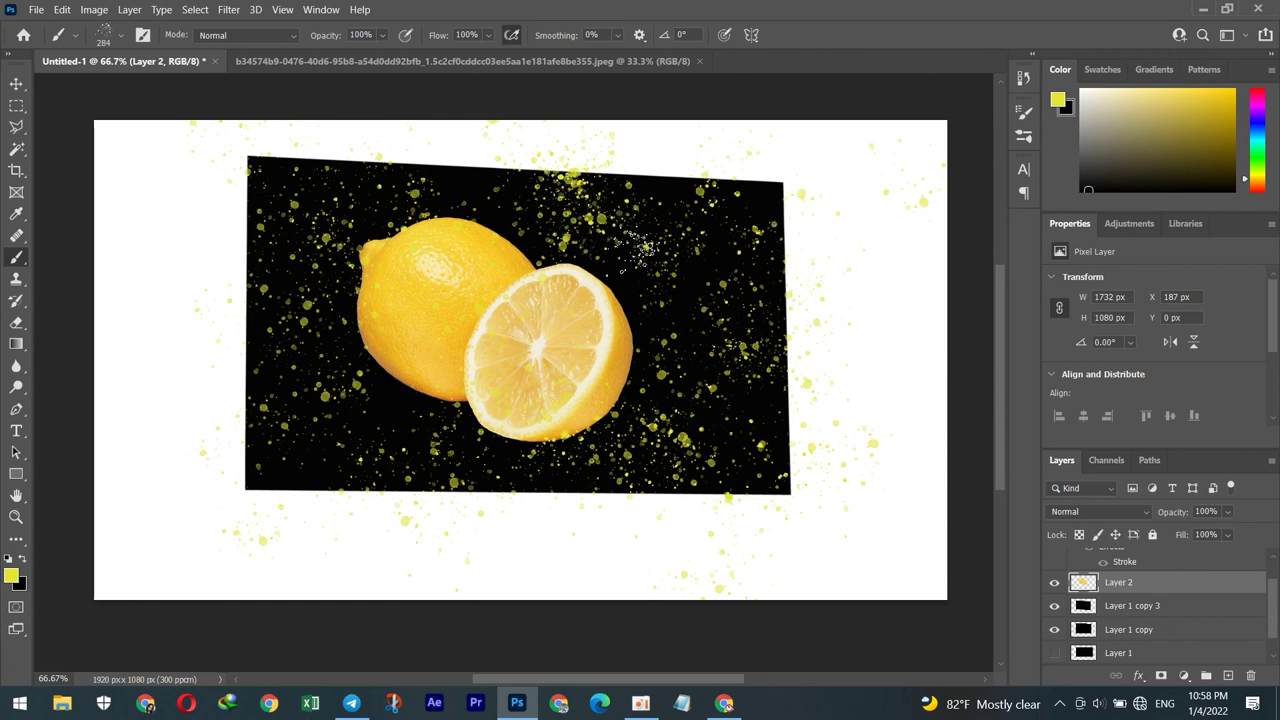
left_click_drag(298, 192, 665, 255)
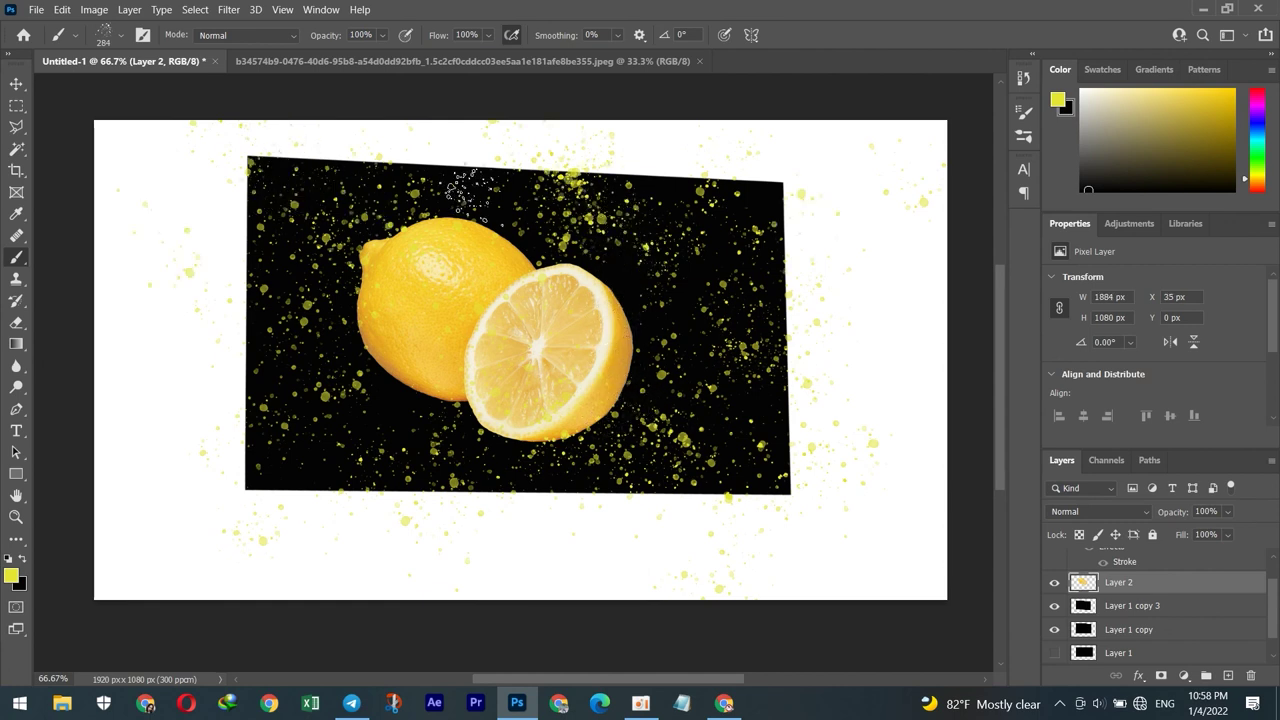